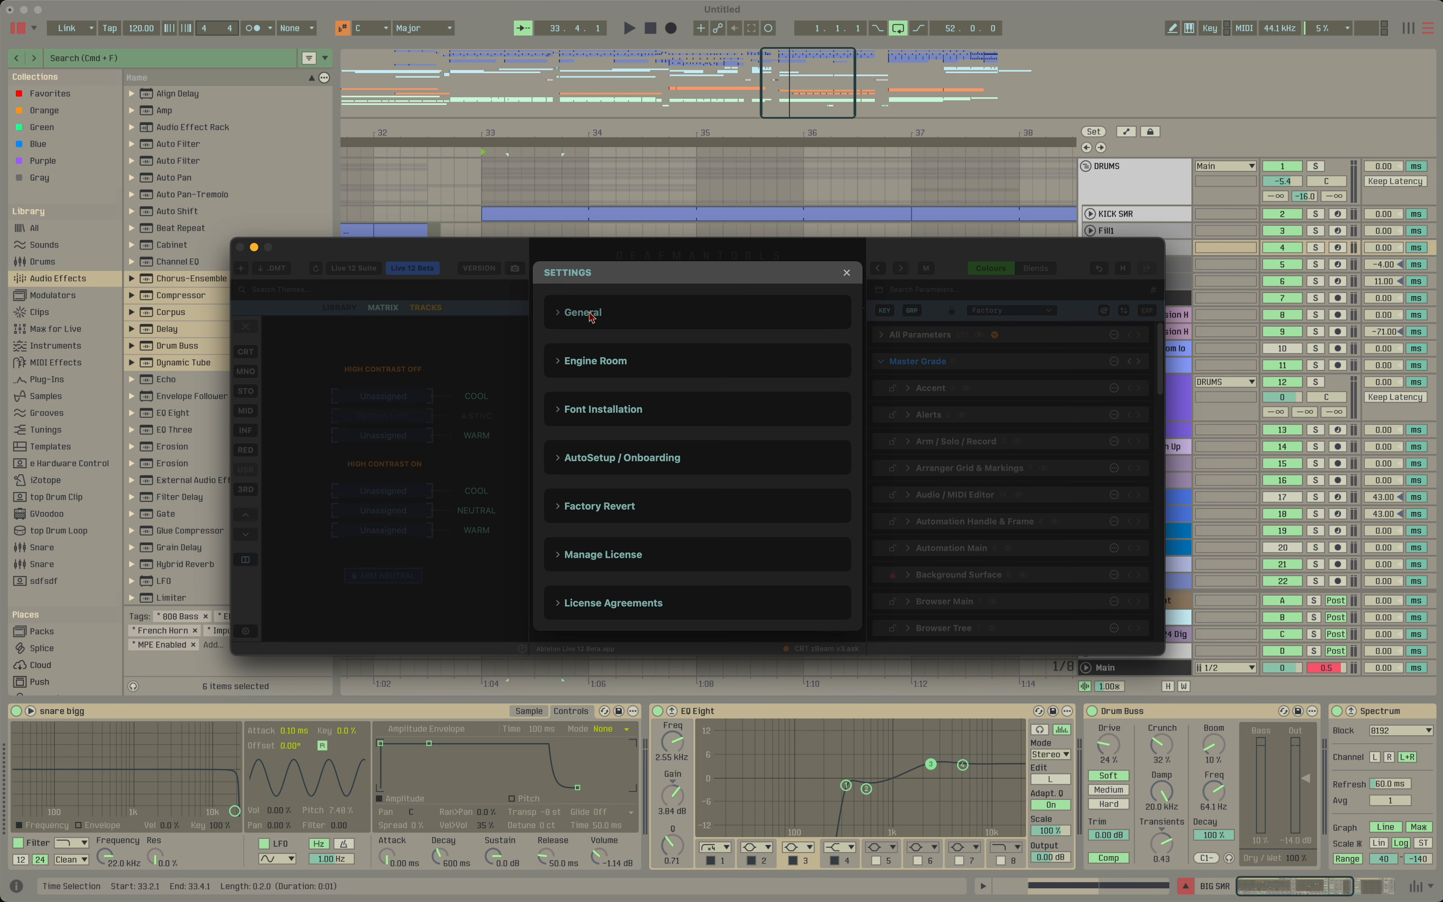
Expand the General settings, check for application updates and dismiss the update notice.
click(585, 315)
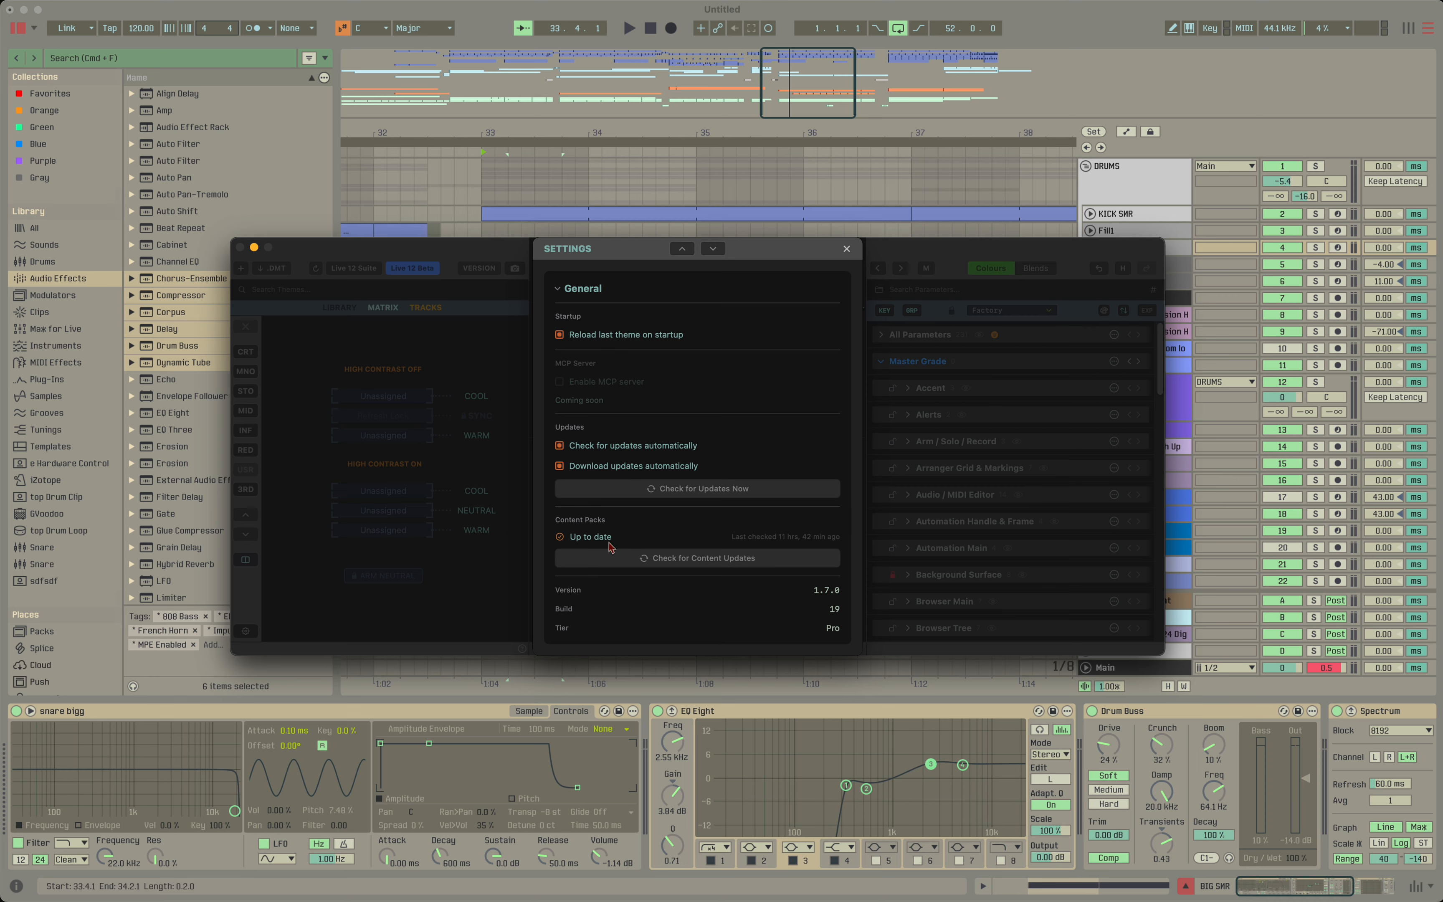
click(689, 489)
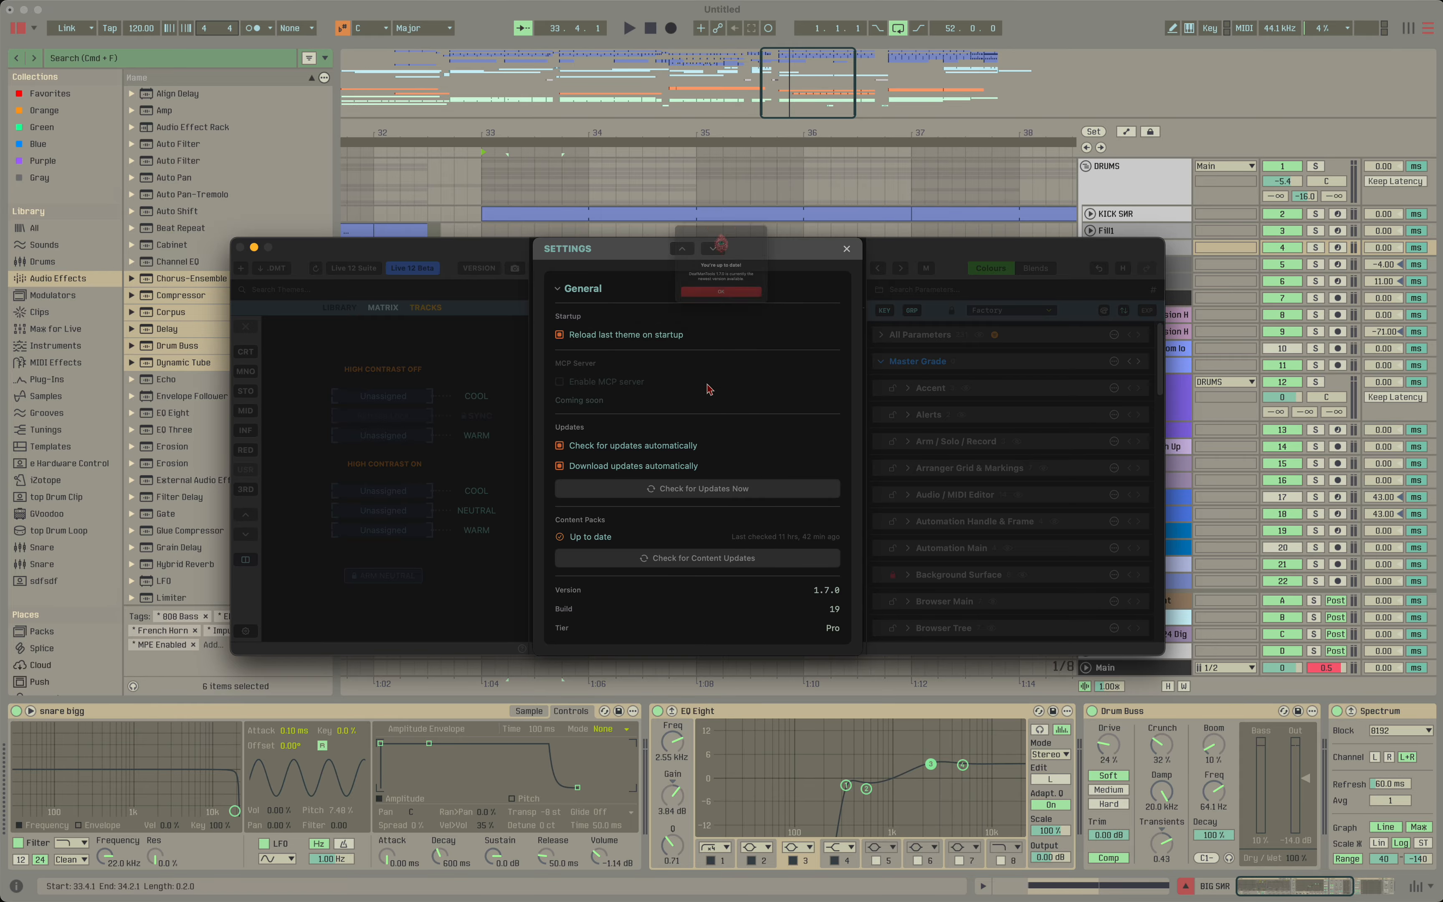
click(721, 320)
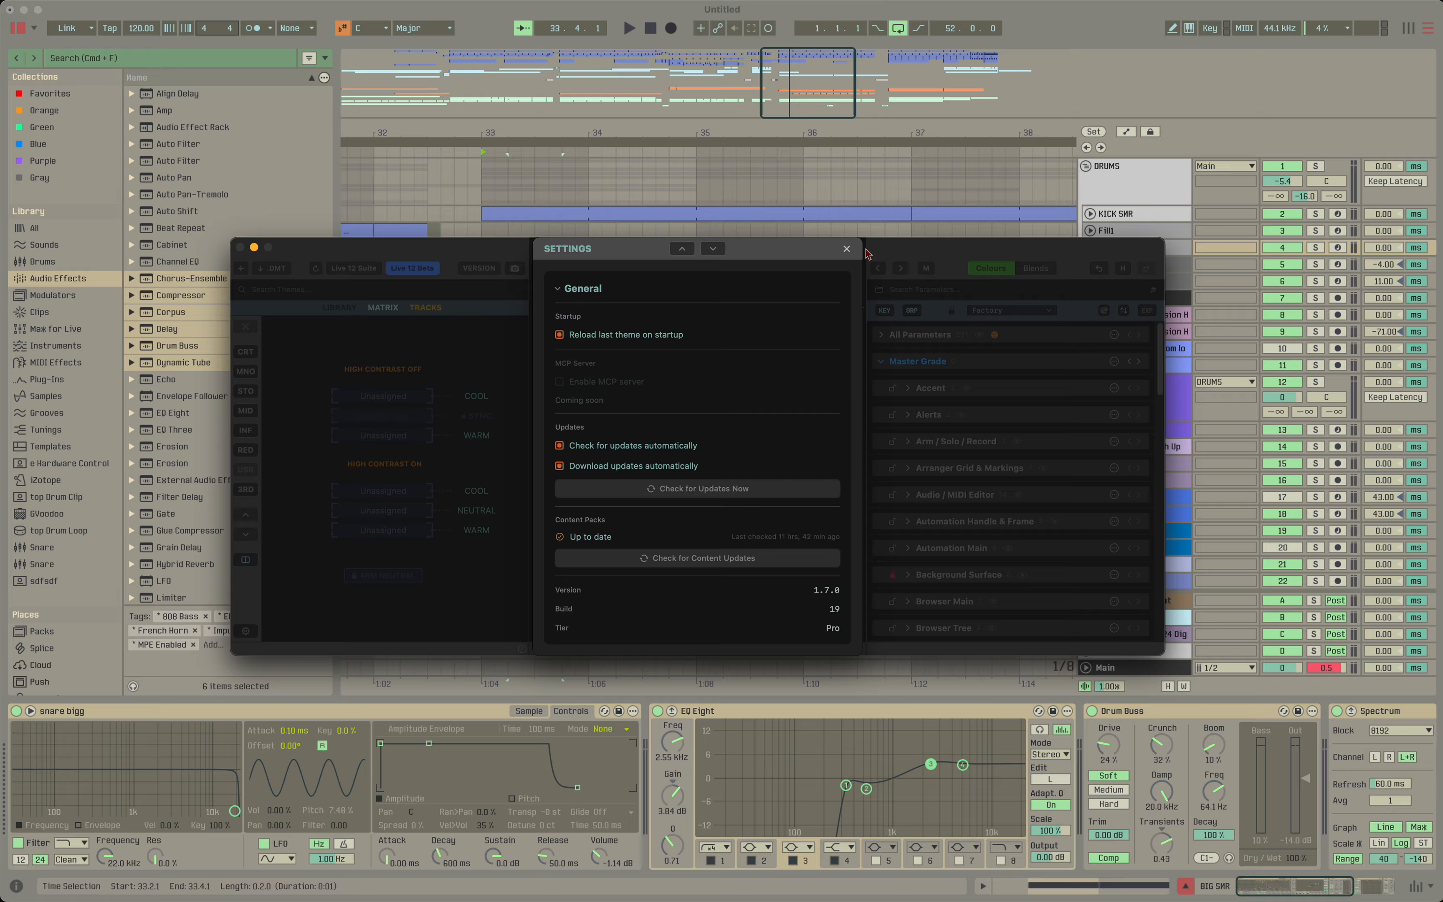
Collapse the General section back to the settings overview and expand it again.
click(599, 294)
click(595, 312)
click(590, 286)
click(590, 288)
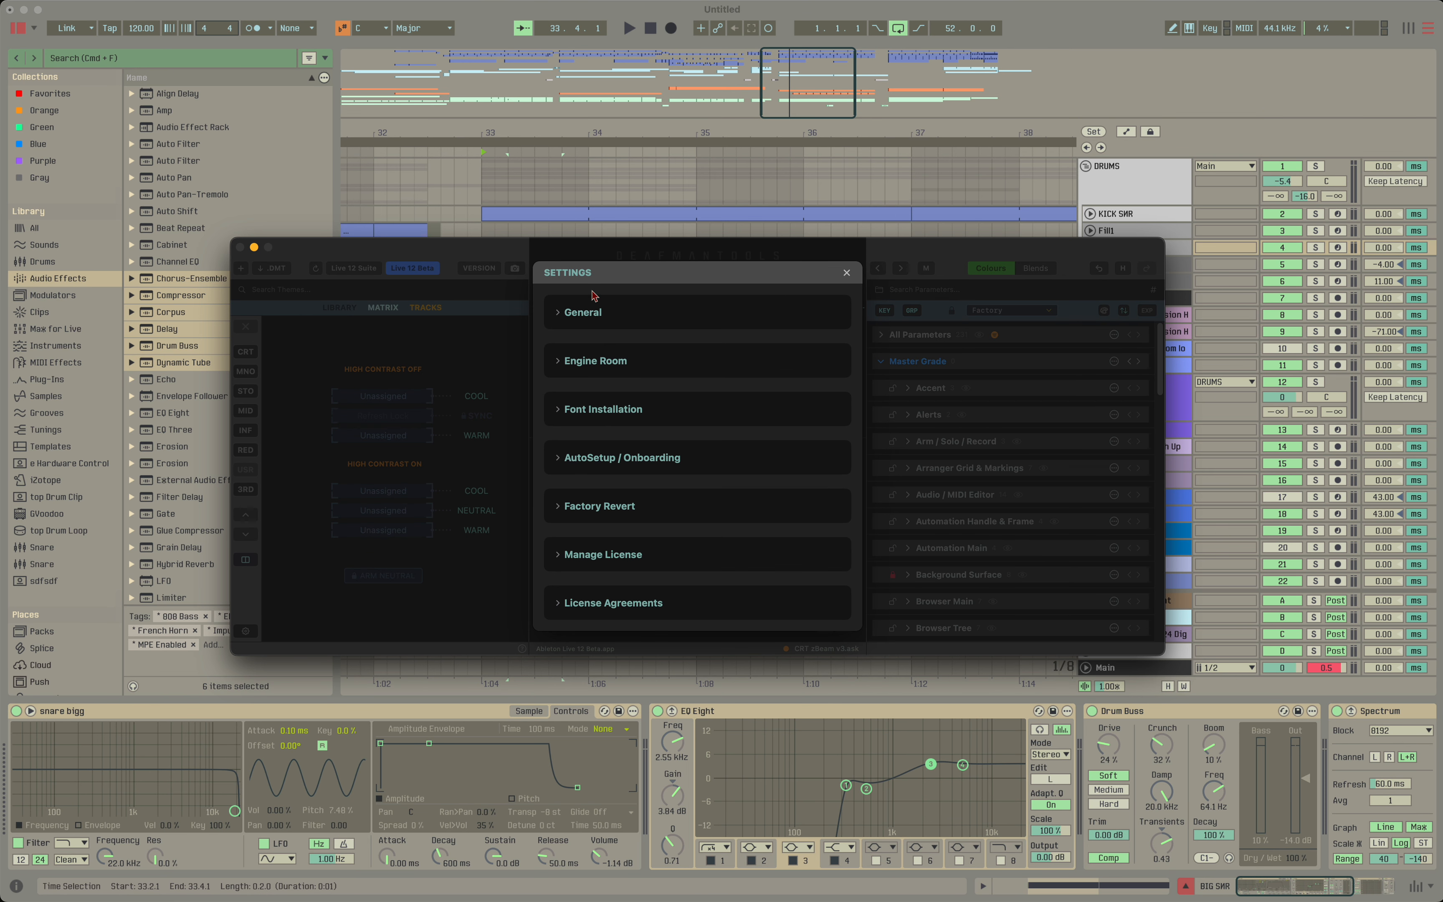
click(595, 314)
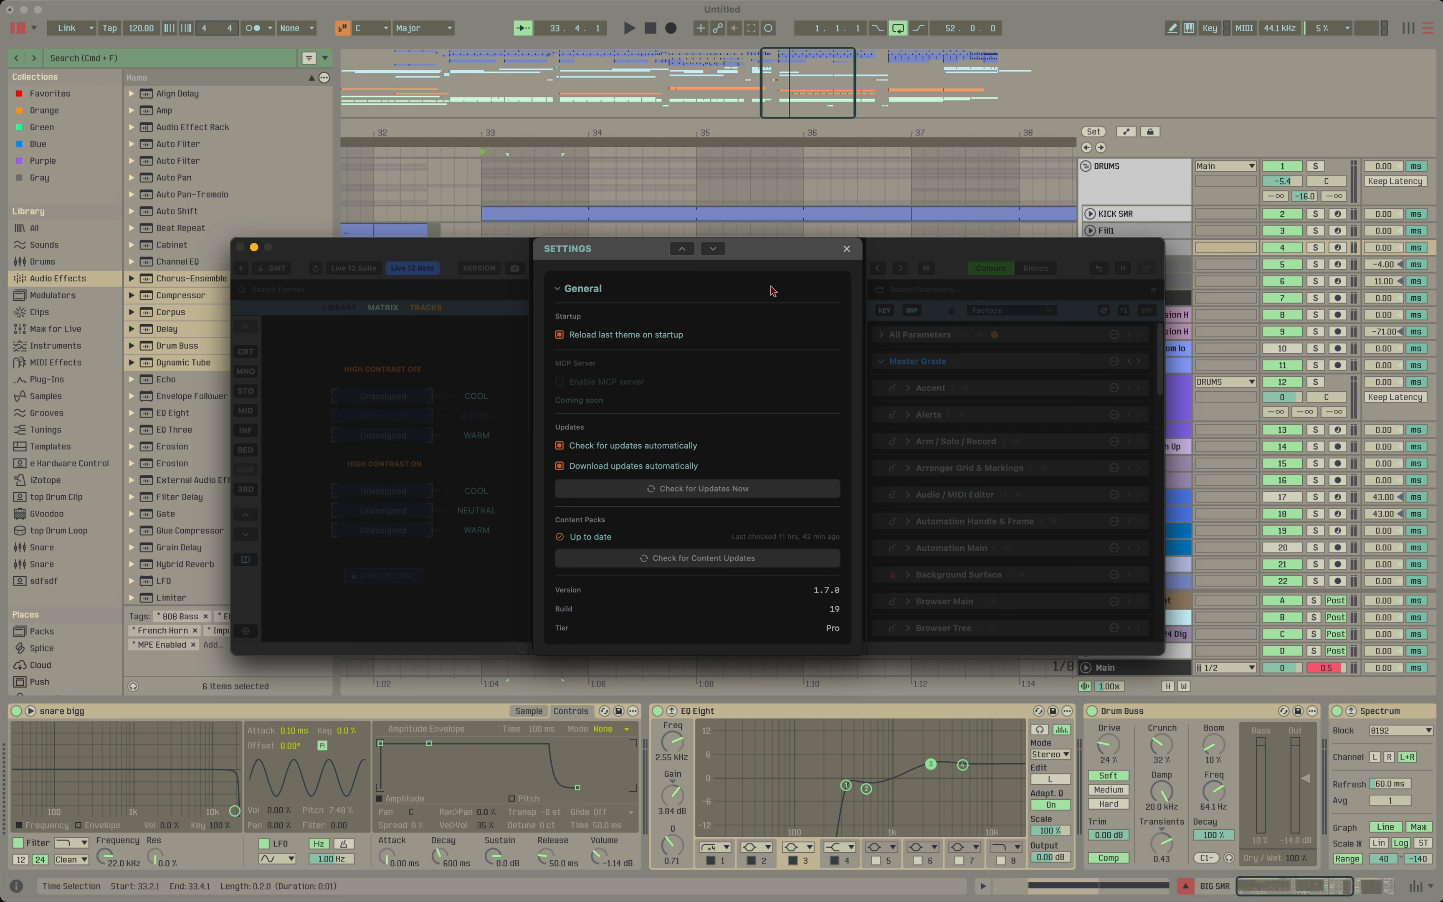
Go to the Engine Room settings and switch the refresh timer to Conservative and back to Aggressive.
click(718, 251)
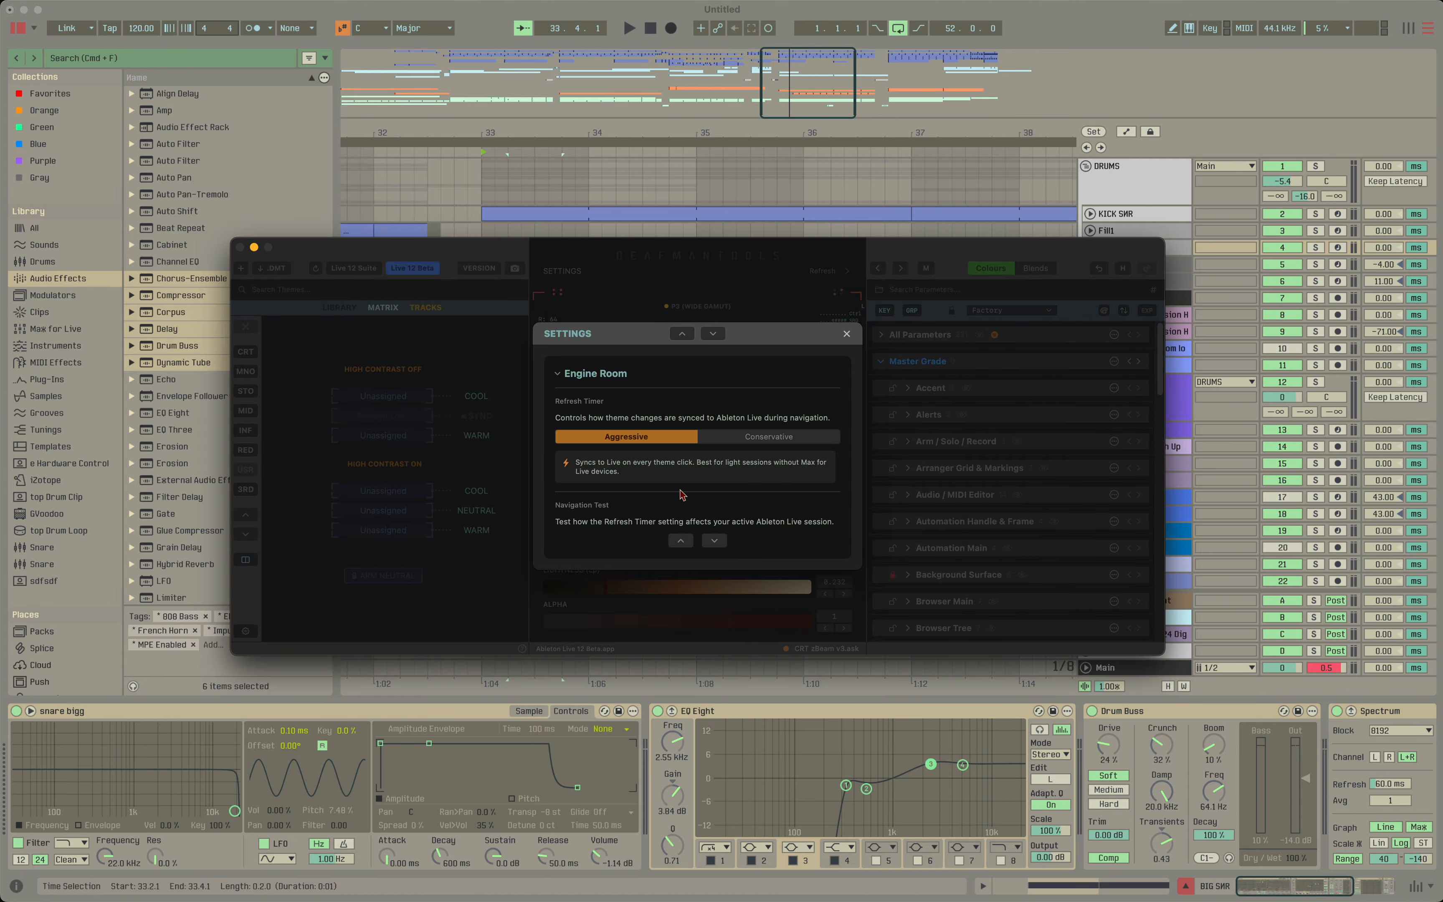
click(723, 440)
click(671, 426)
click(771, 440)
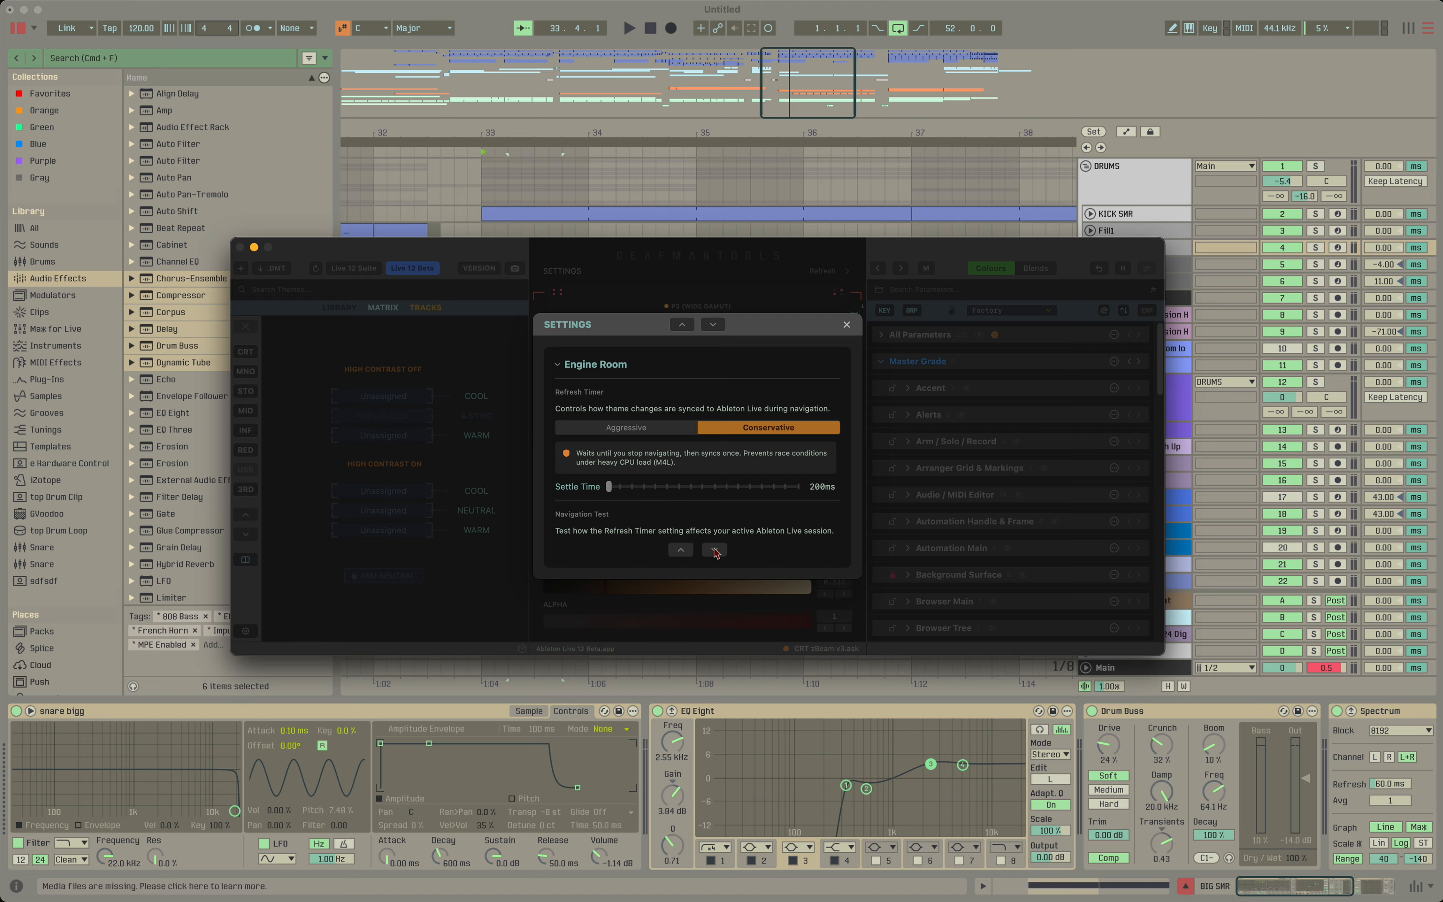
click(637, 428)
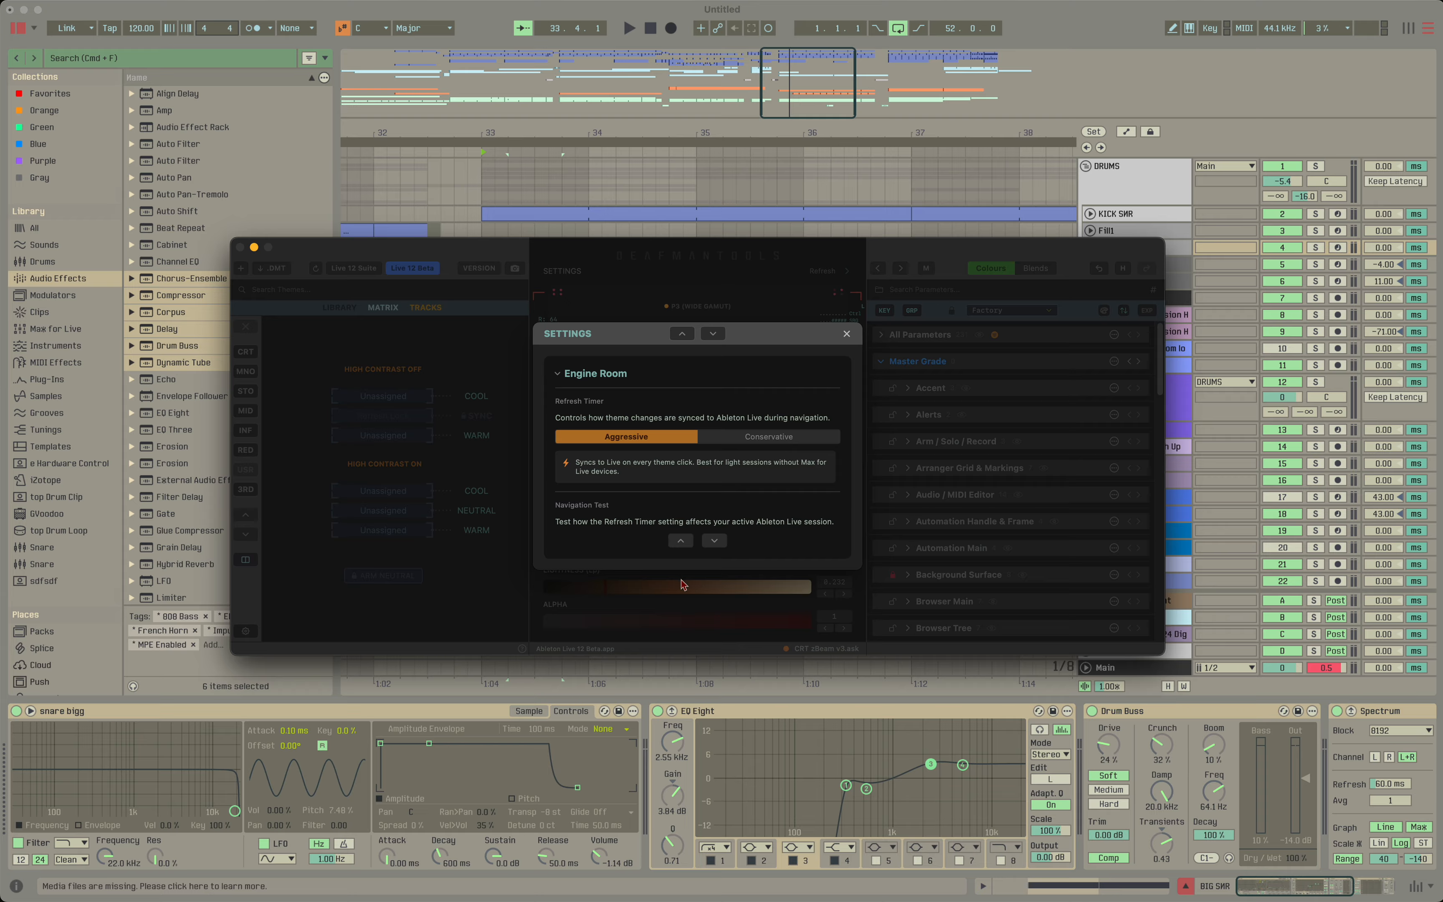
Run the navigation test with the Aggressive refresh timer, cycling backward and forward through several themes.
click(717, 543)
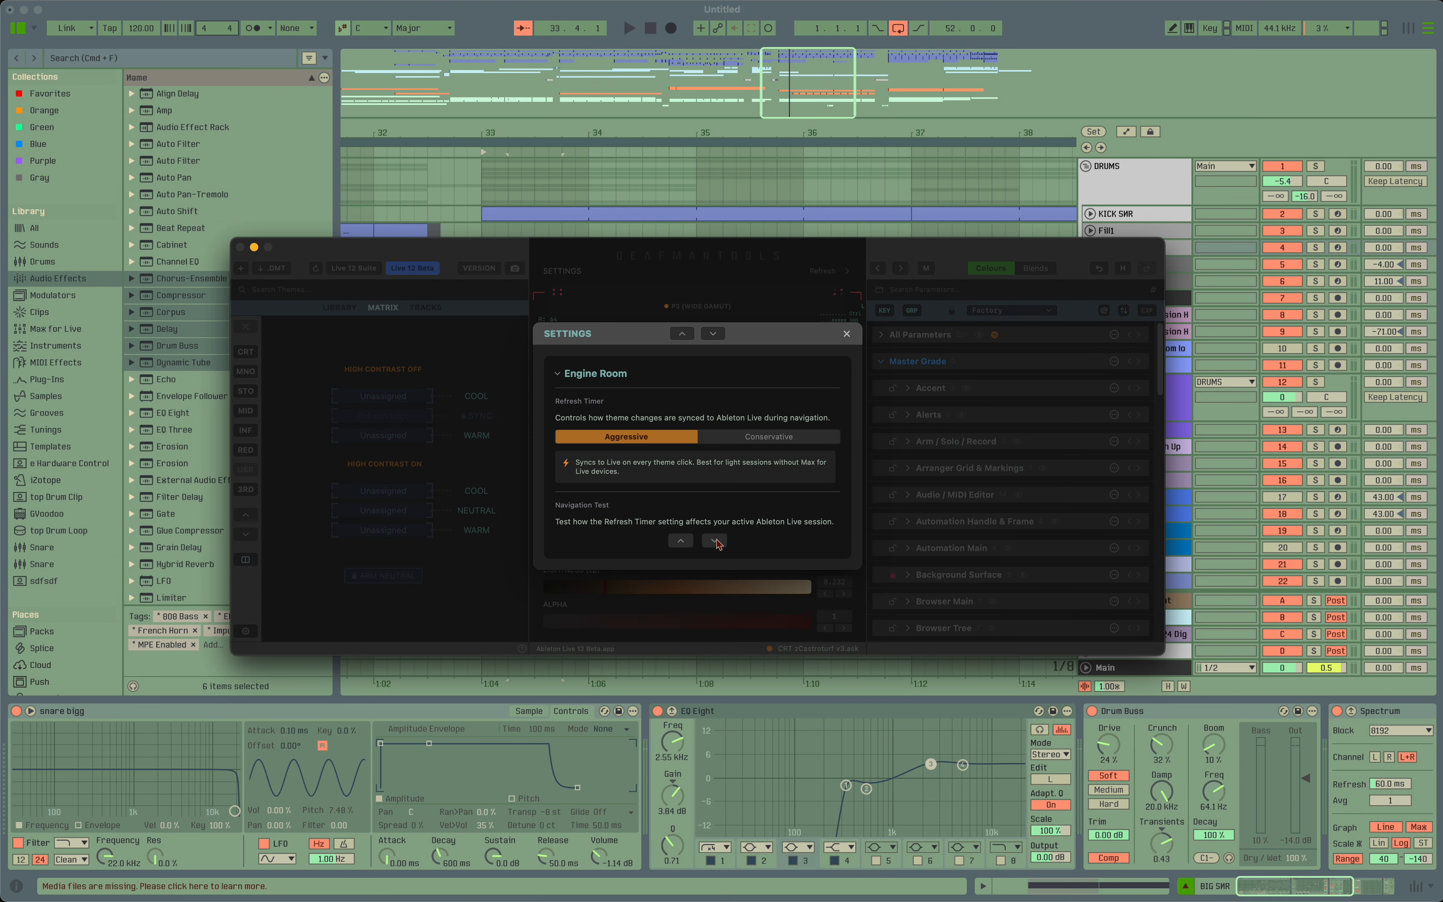
click(681, 541)
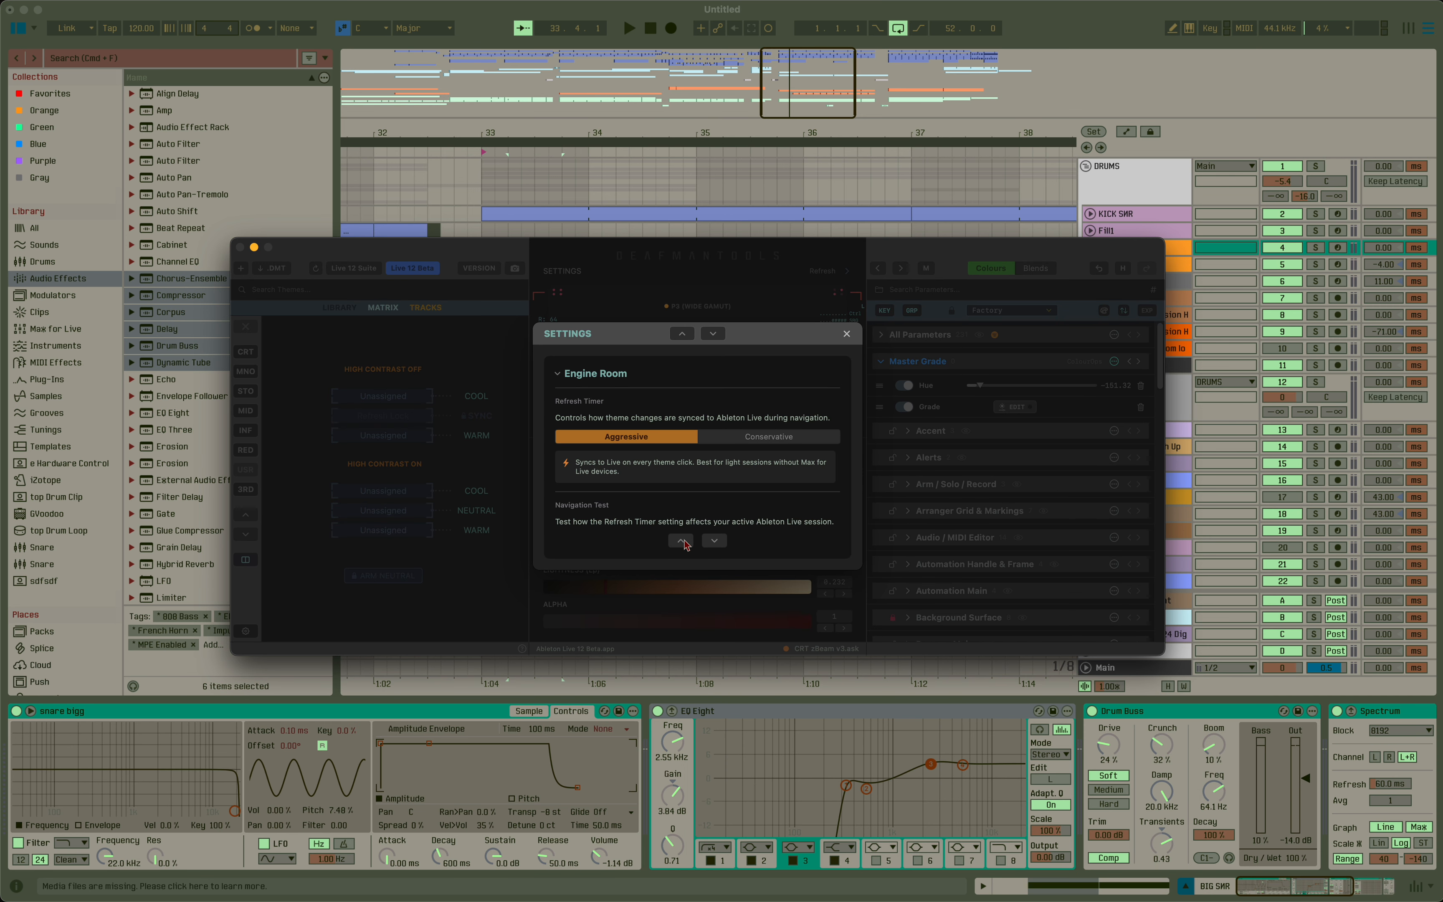
click(683, 541)
click(683, 541)
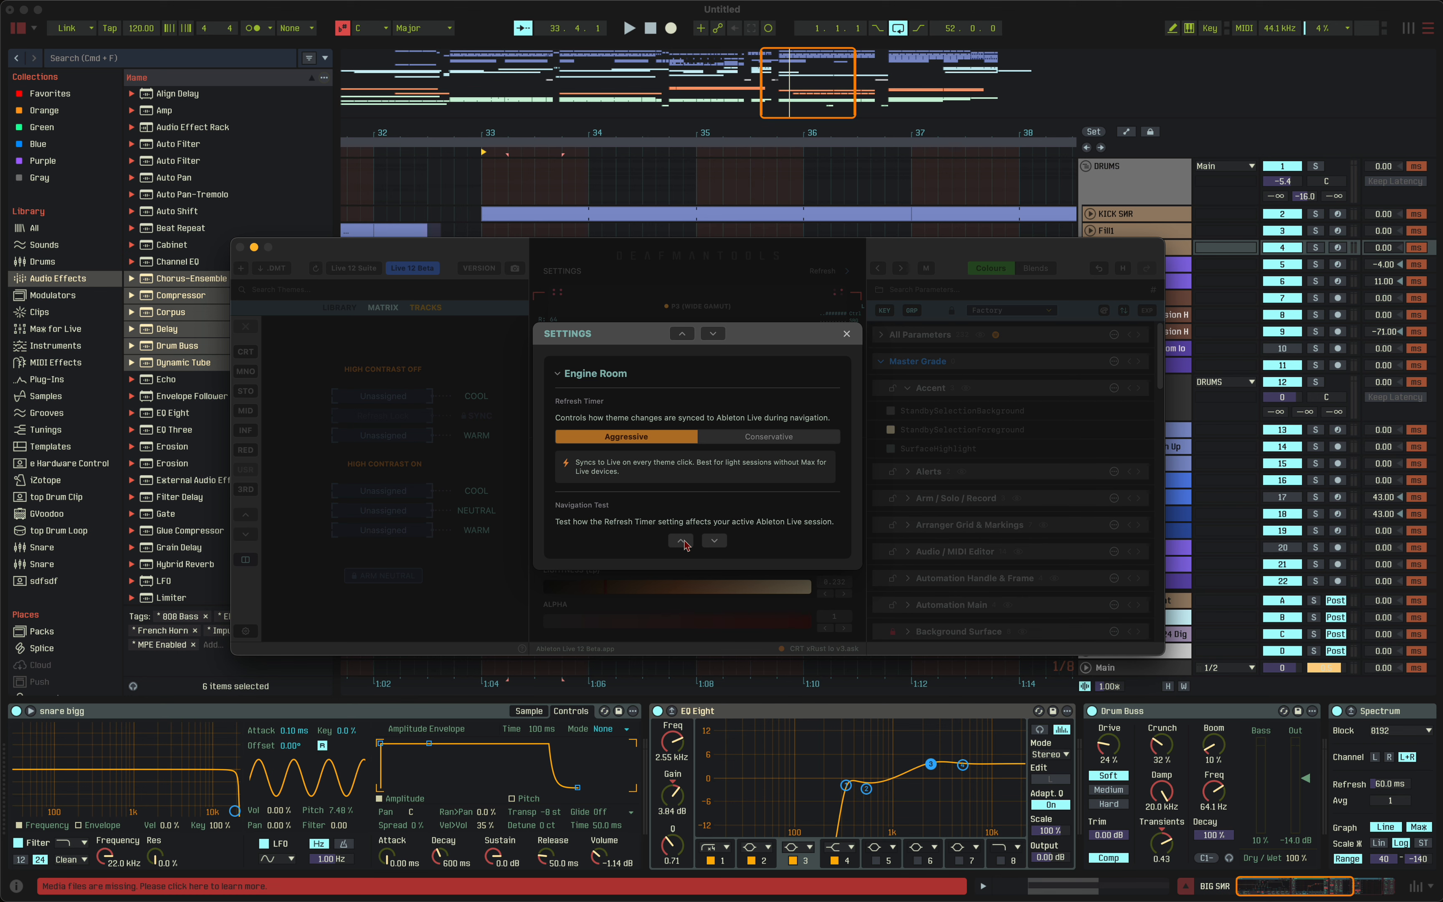
click(683, 541)
click(683, 542)
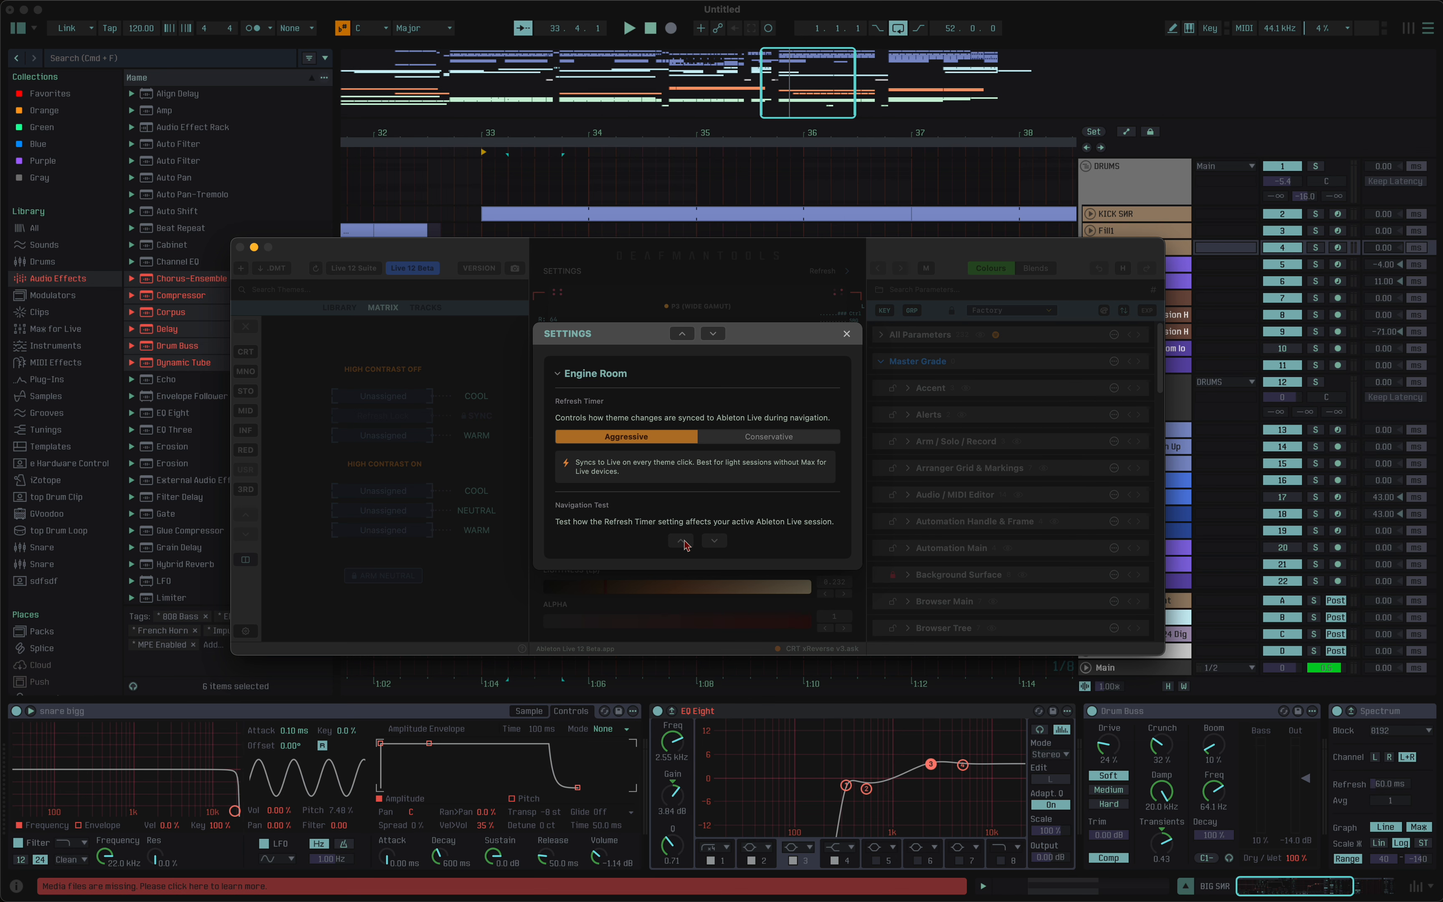
click(684, 543)
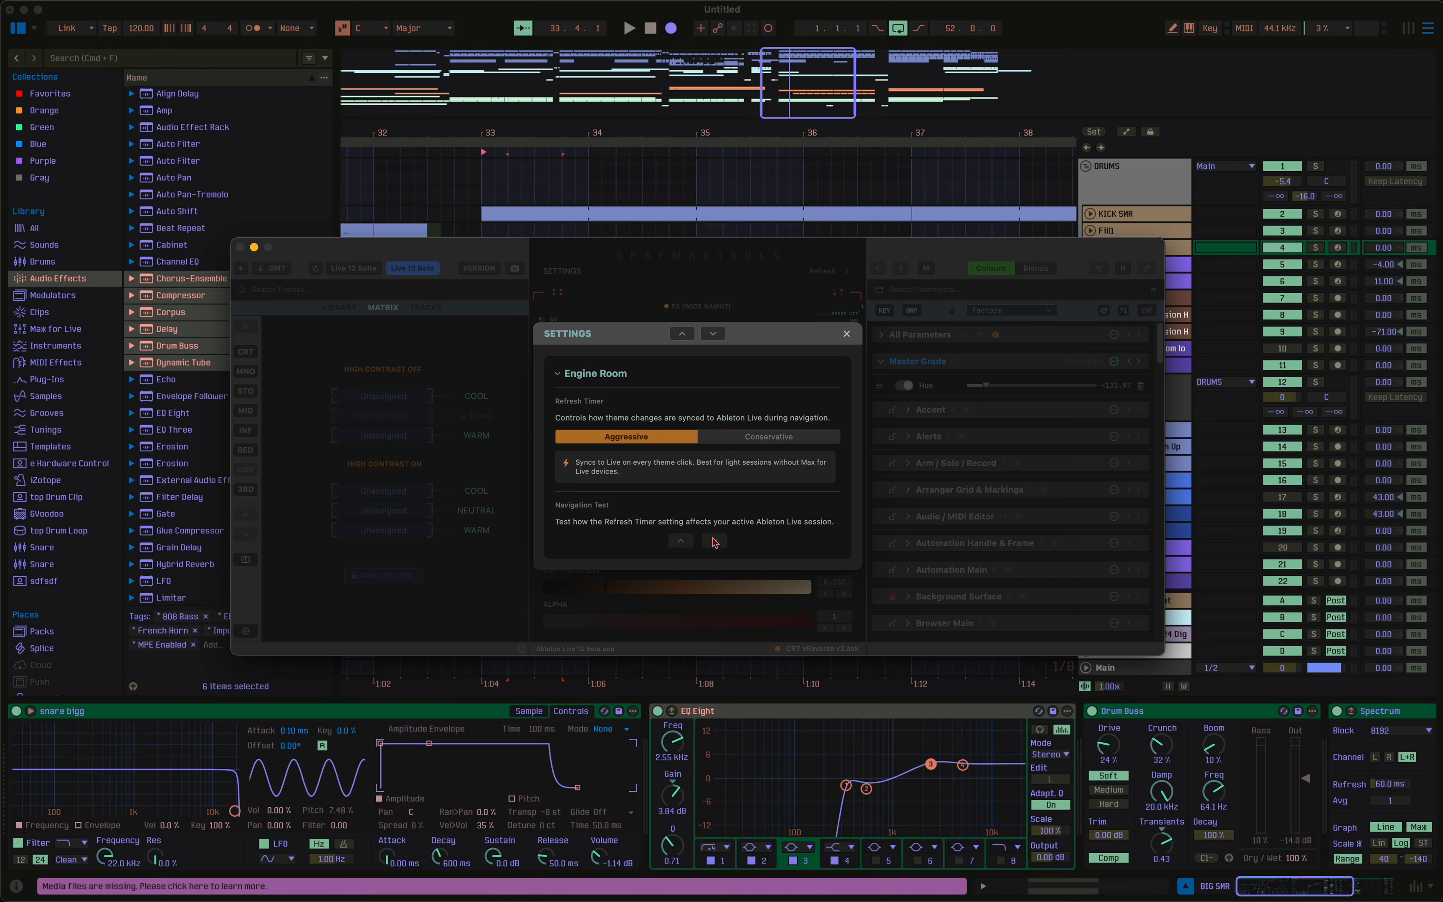
click(714, 541)
click(714, 541)
click(714, 541)
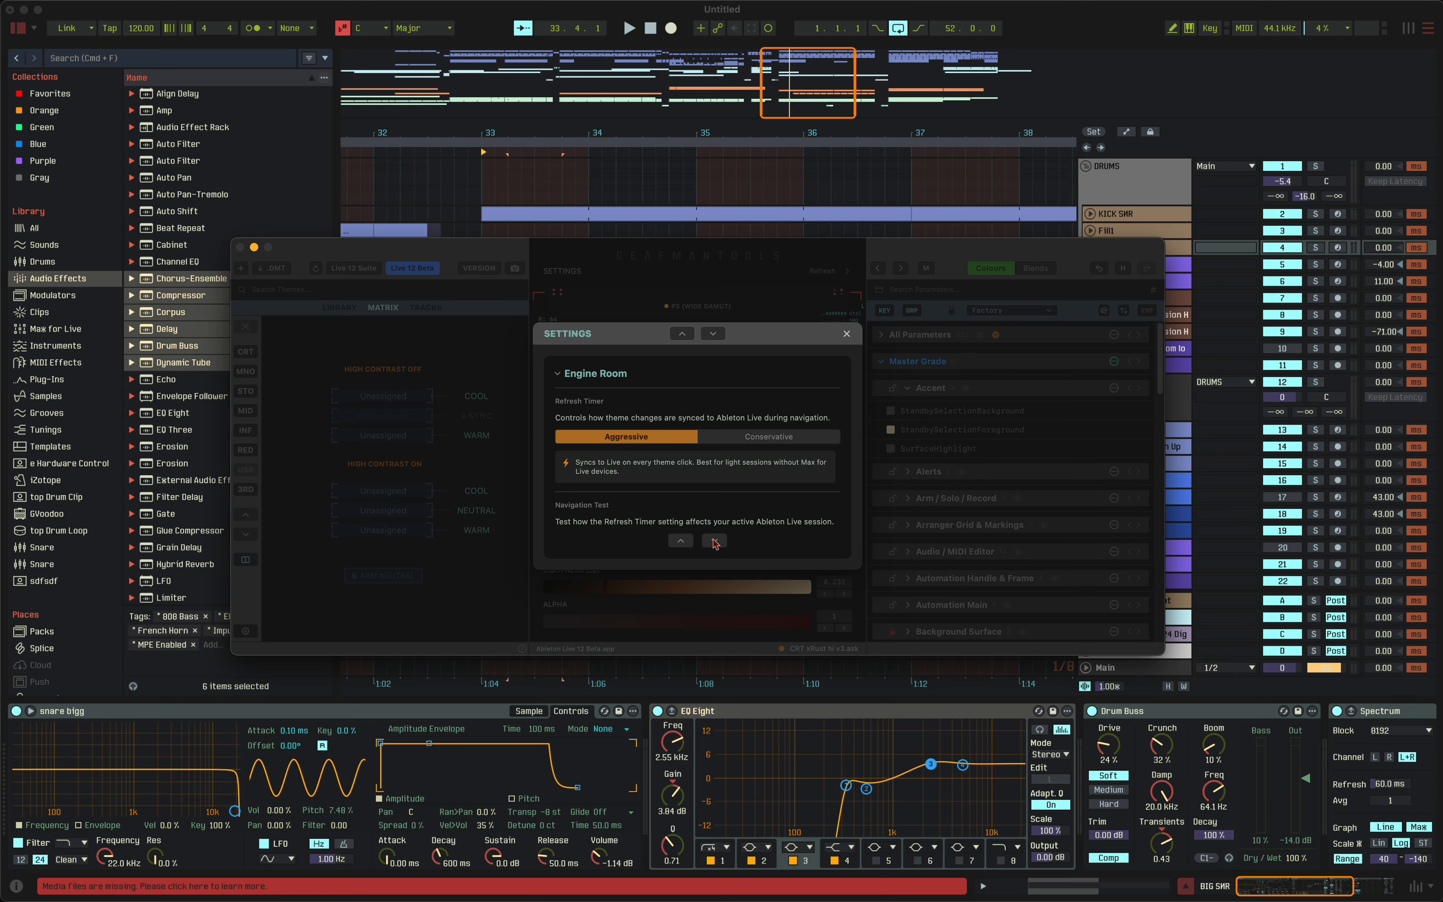
click(714, 541)
click(715, 541)
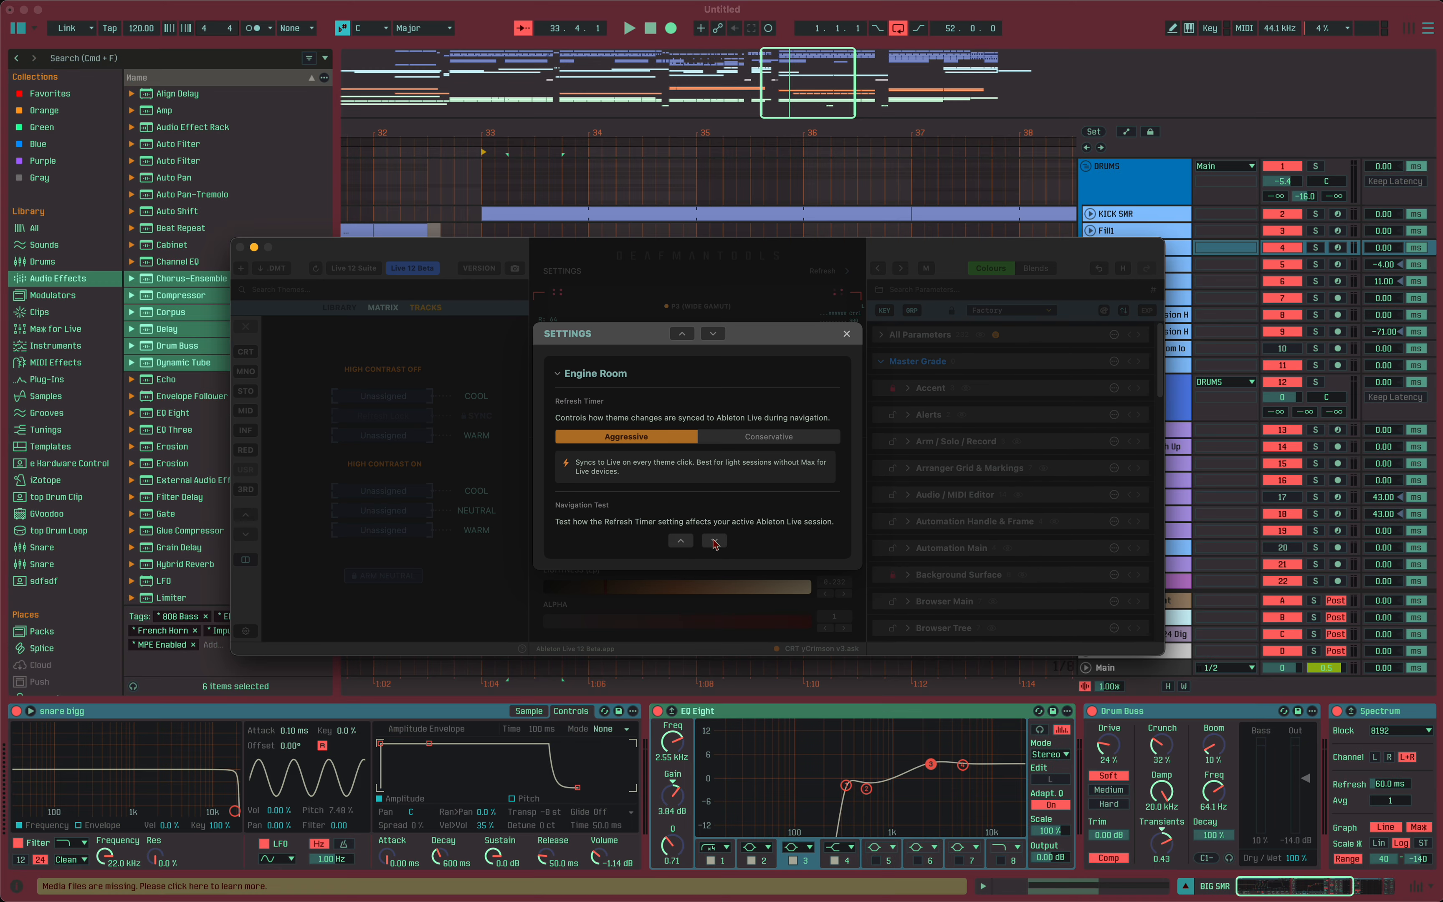
click(714, 541)
click(714, 541)
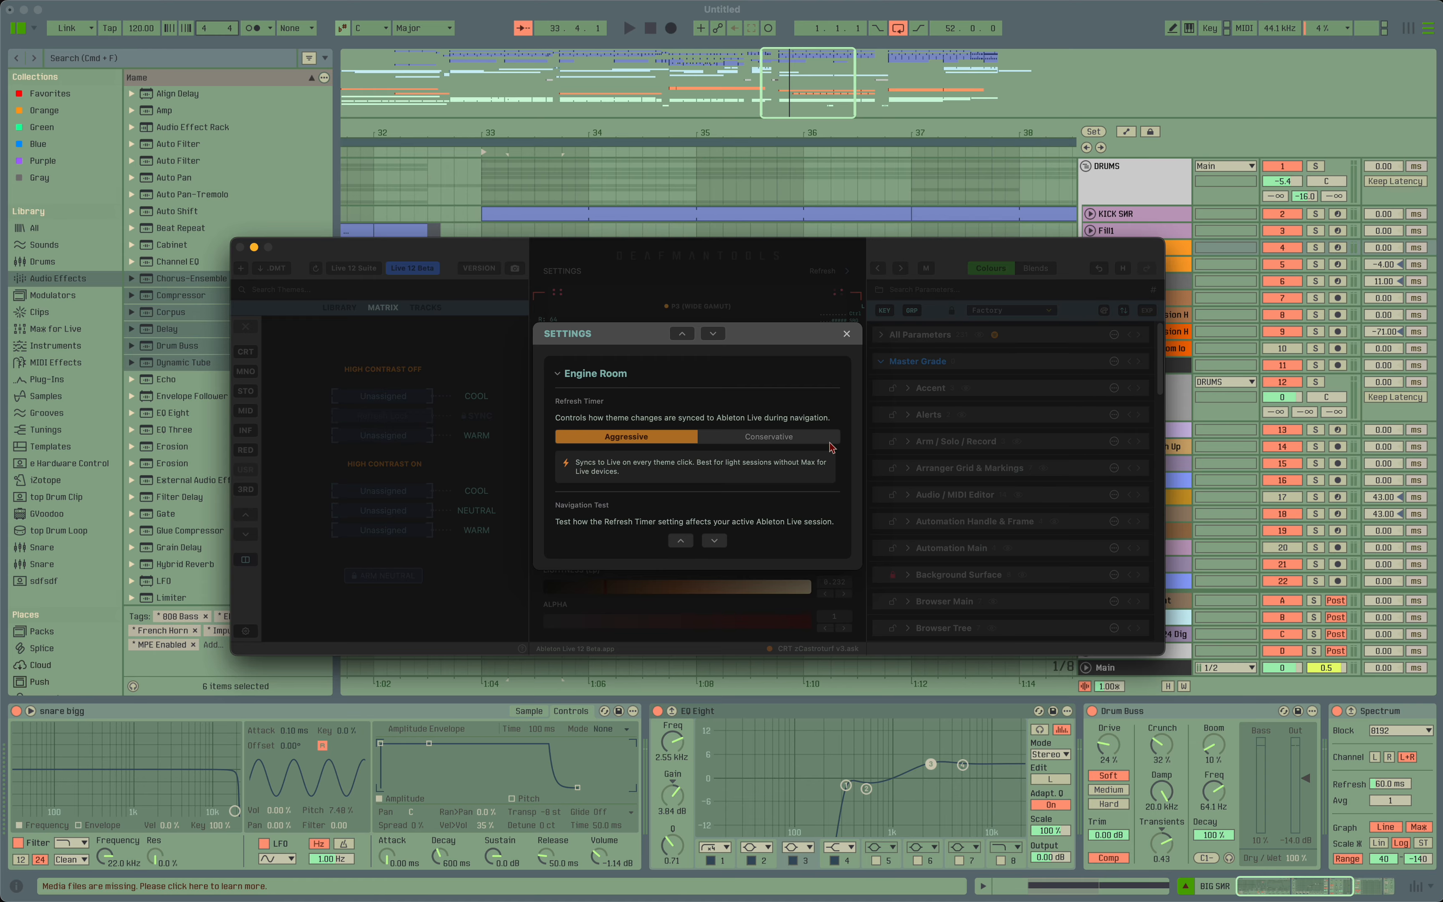
Set the refresh timer to Conservative and test it by navigating one theme forward and one back.
click(787, 440)
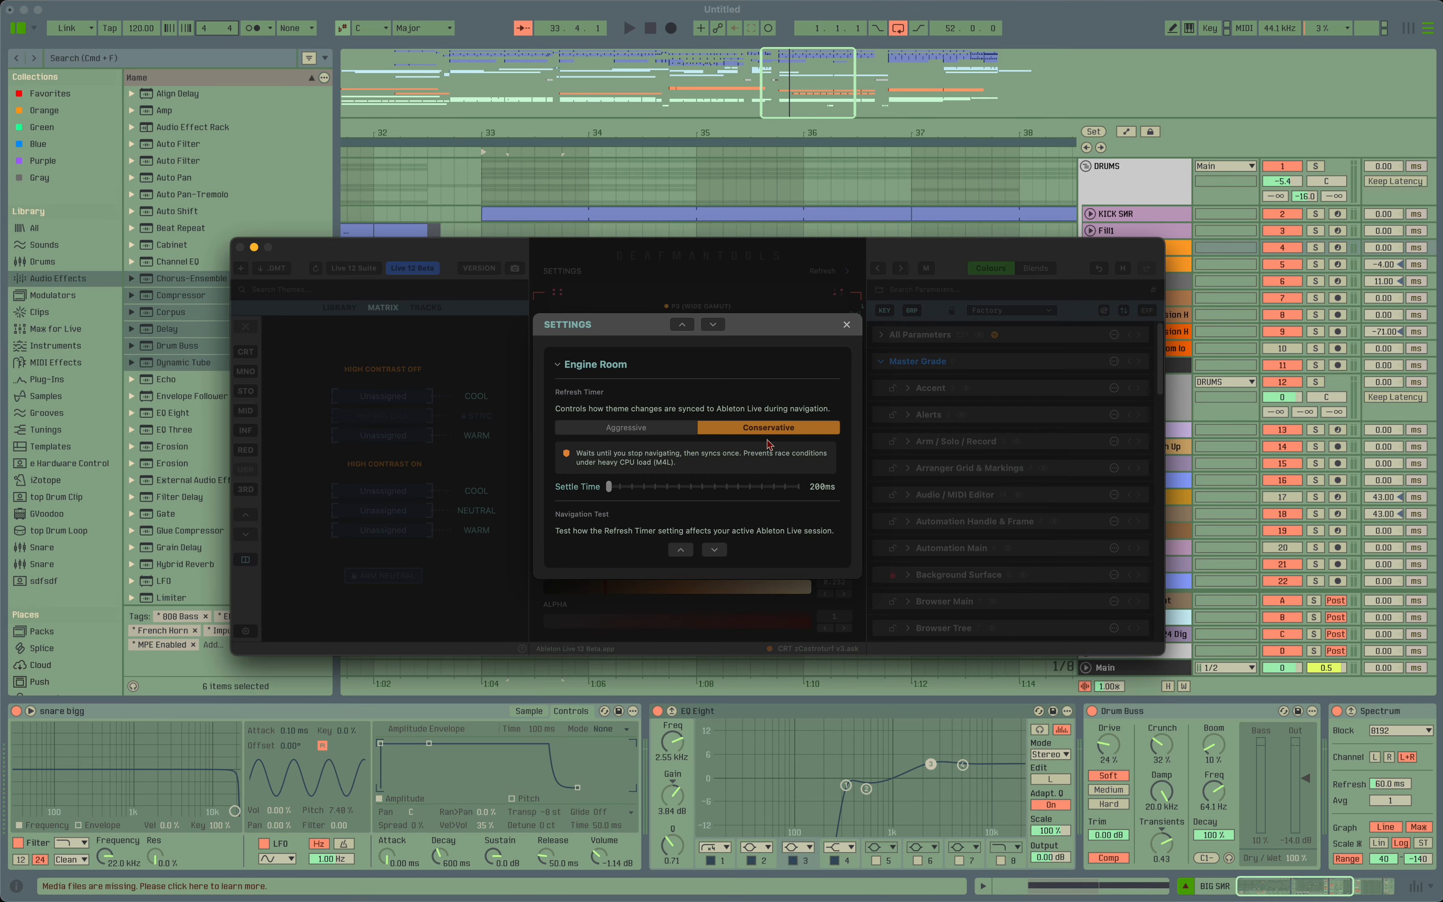
click(720, 553)
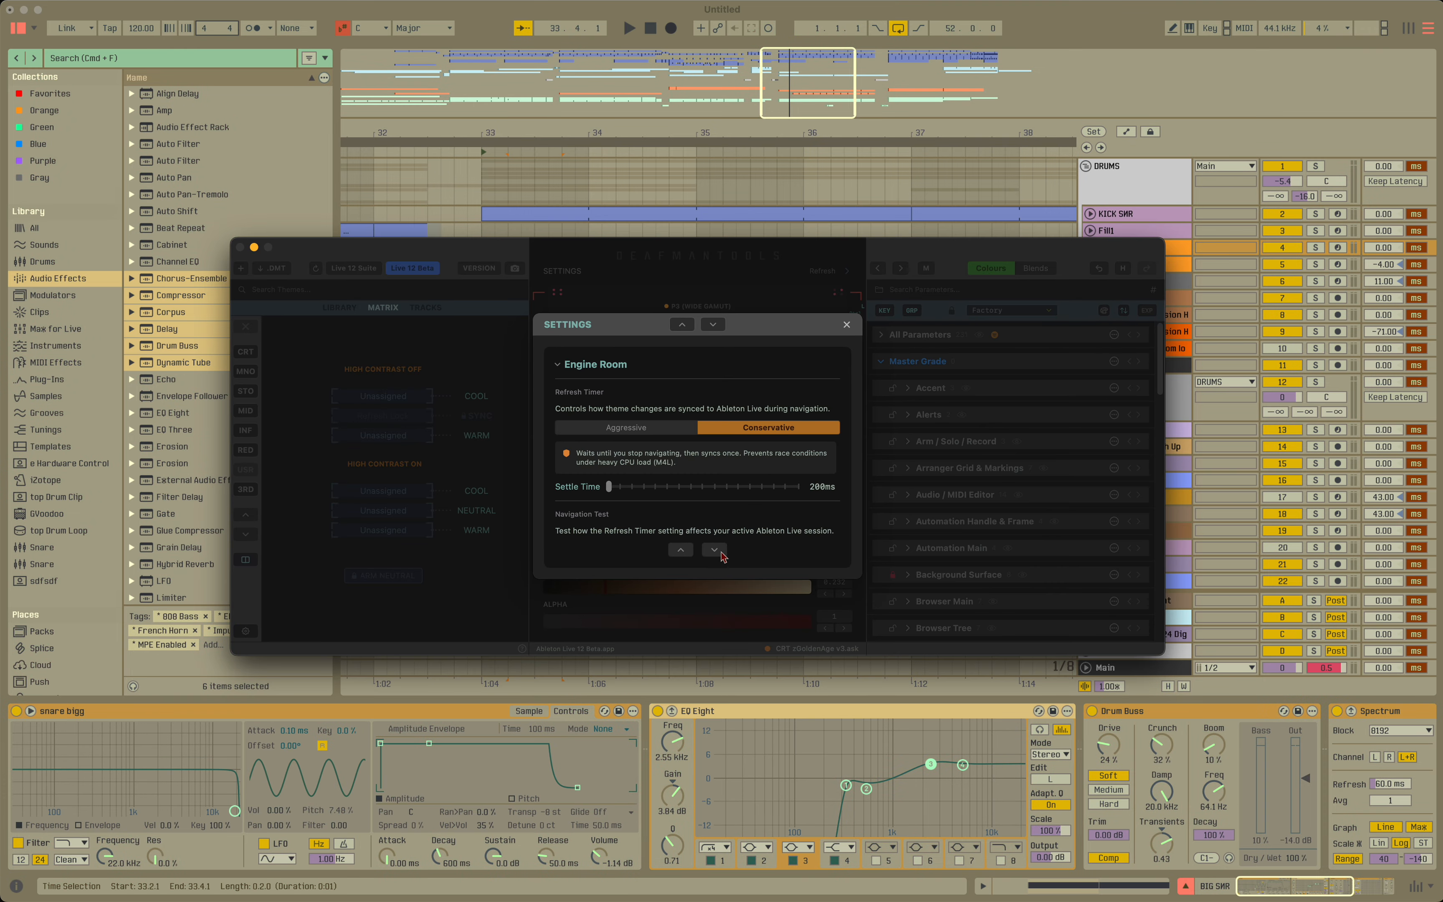
click(684, 551)
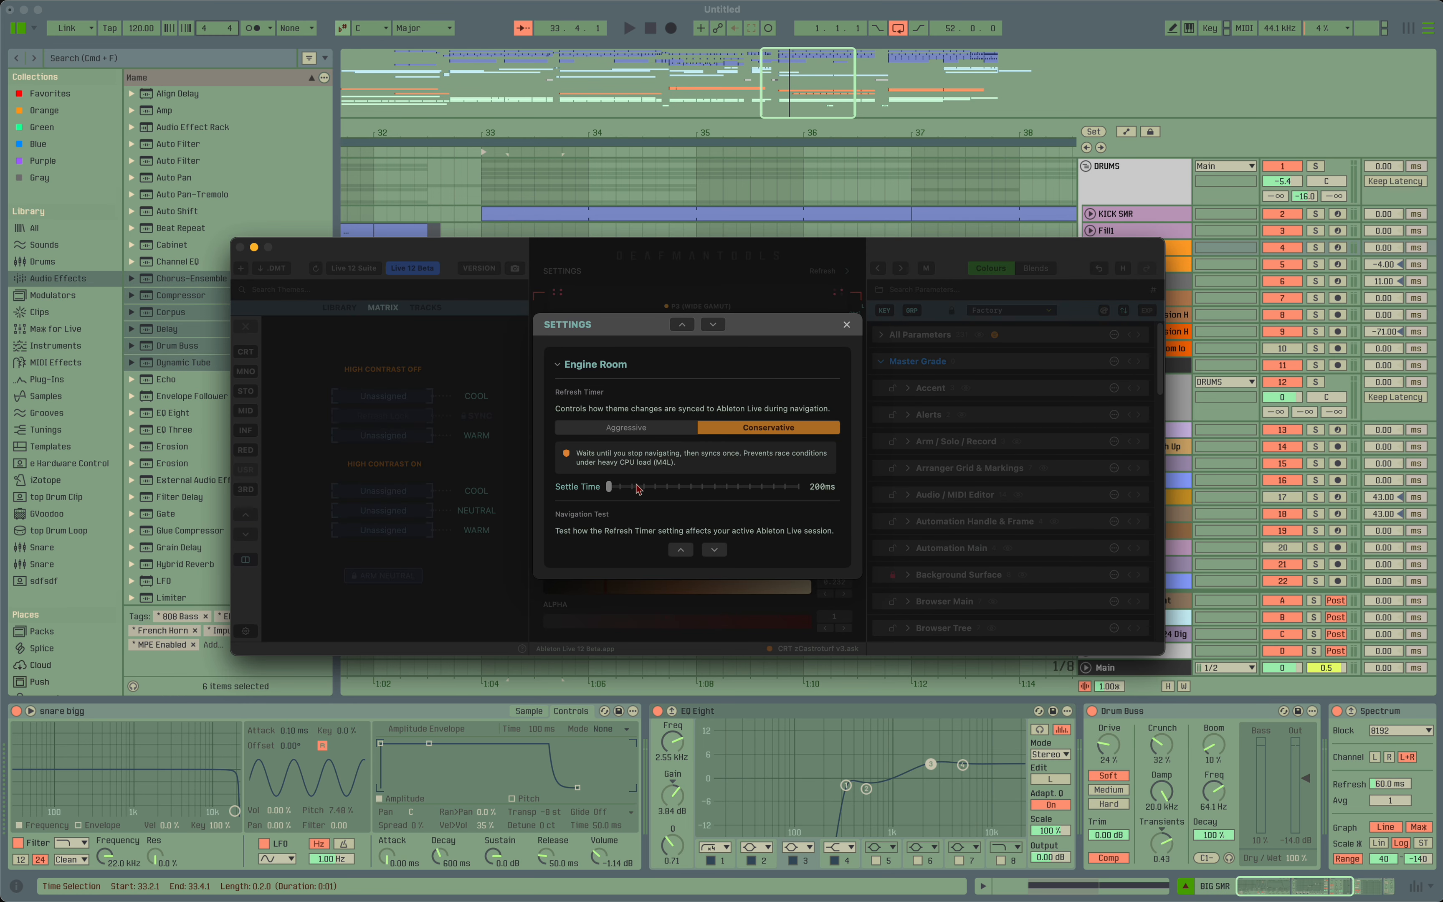
Adjust the Conservative timer's settle time, ending at the minimum value.
drag(623, 488, 589, 500)
mouse_move(599, 494)
mouse_down()
mouse_move(635, 493)
mouse_move(605, 498)
mouse_up()
In the Font Installation settings, preview the font families and both weights, and choose DeafType I in Regular.
click(713, 326)
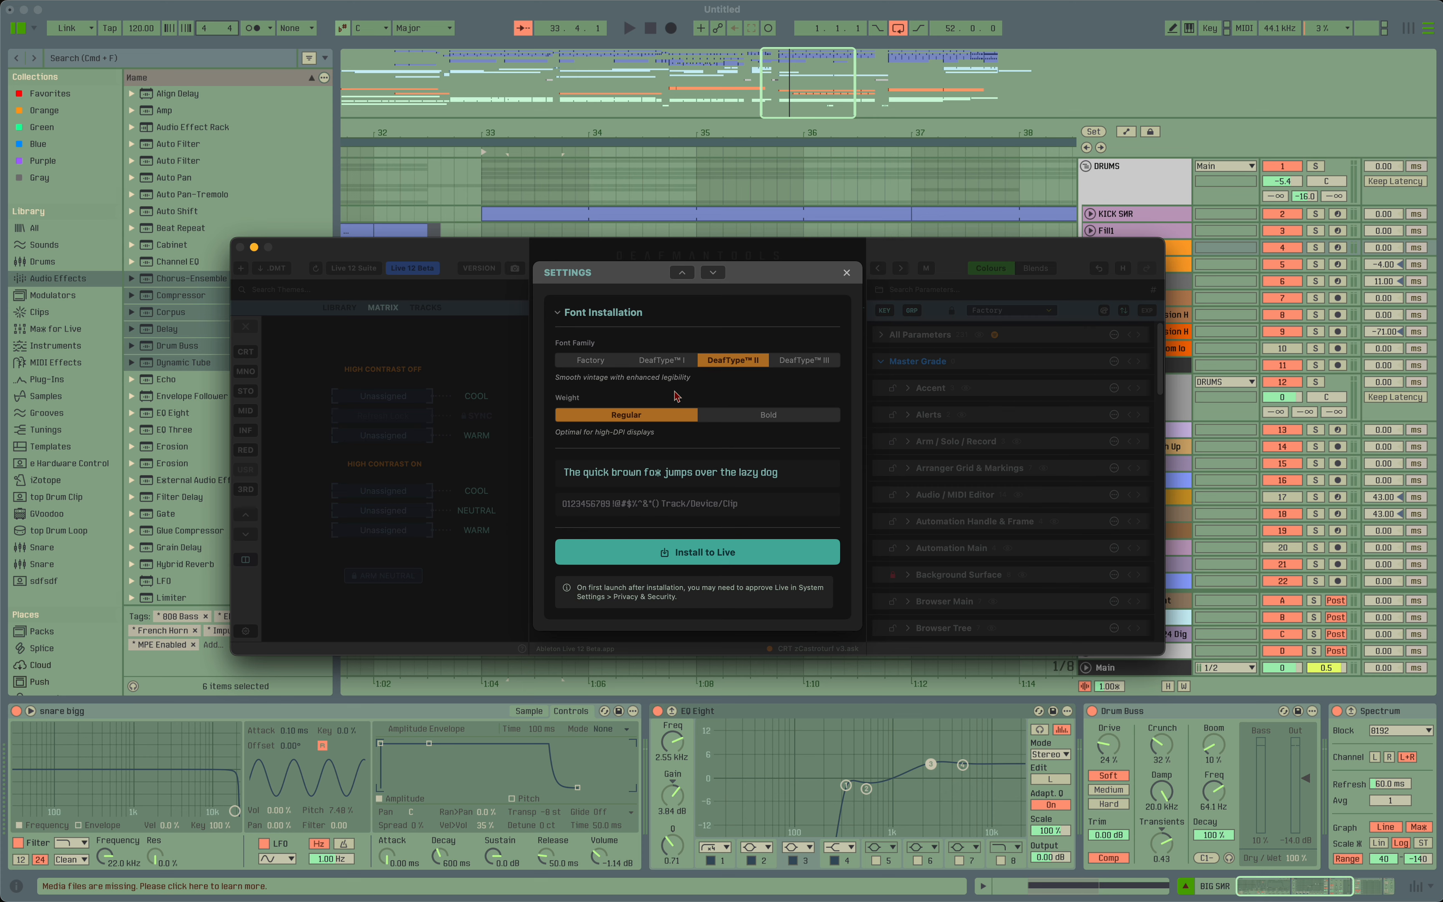
click(610, 362)
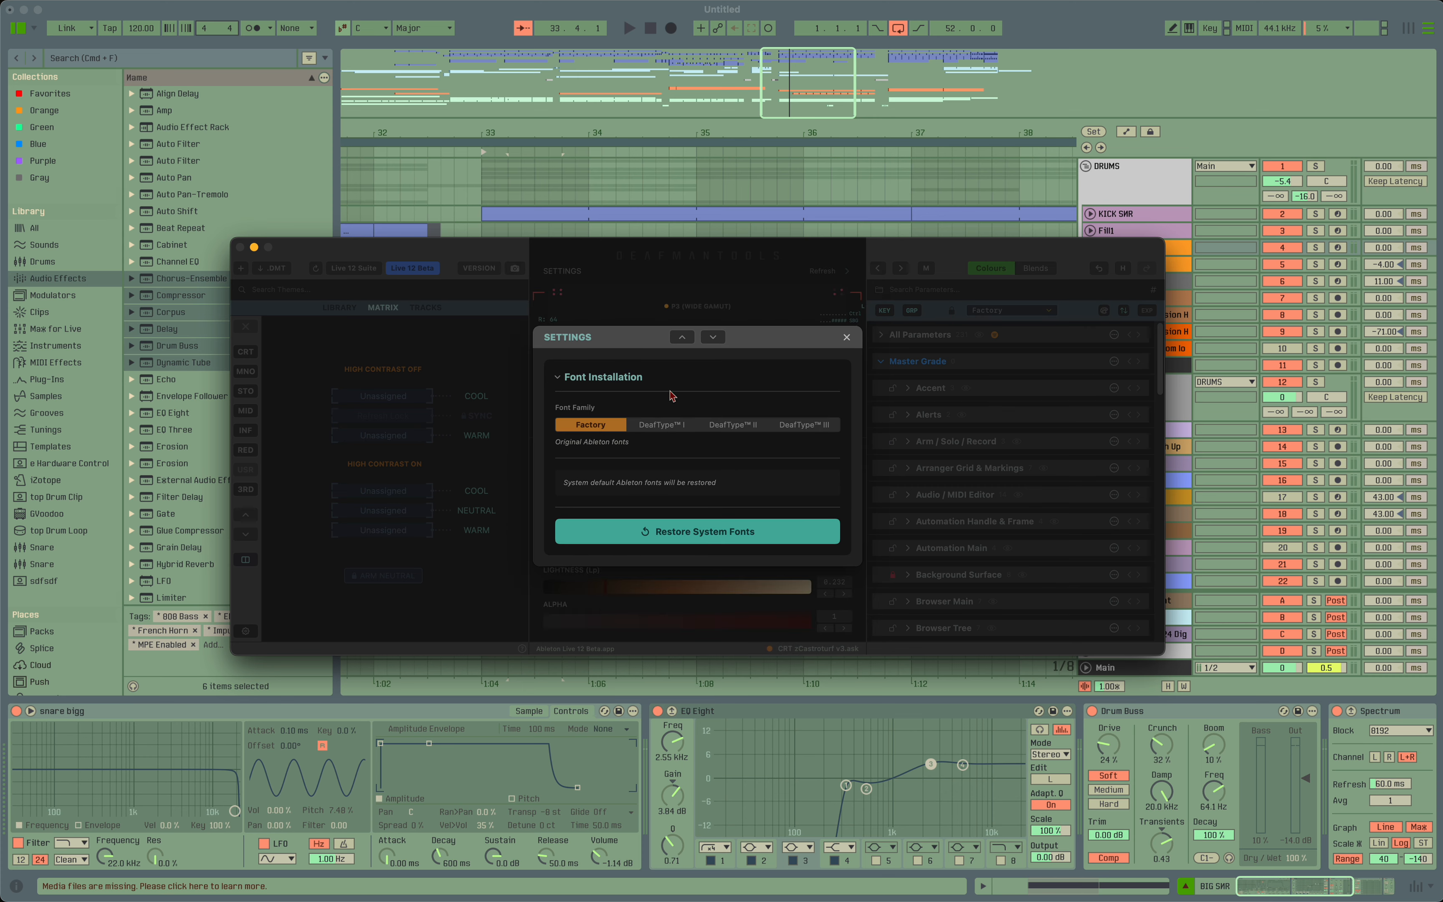
click(652, 426)
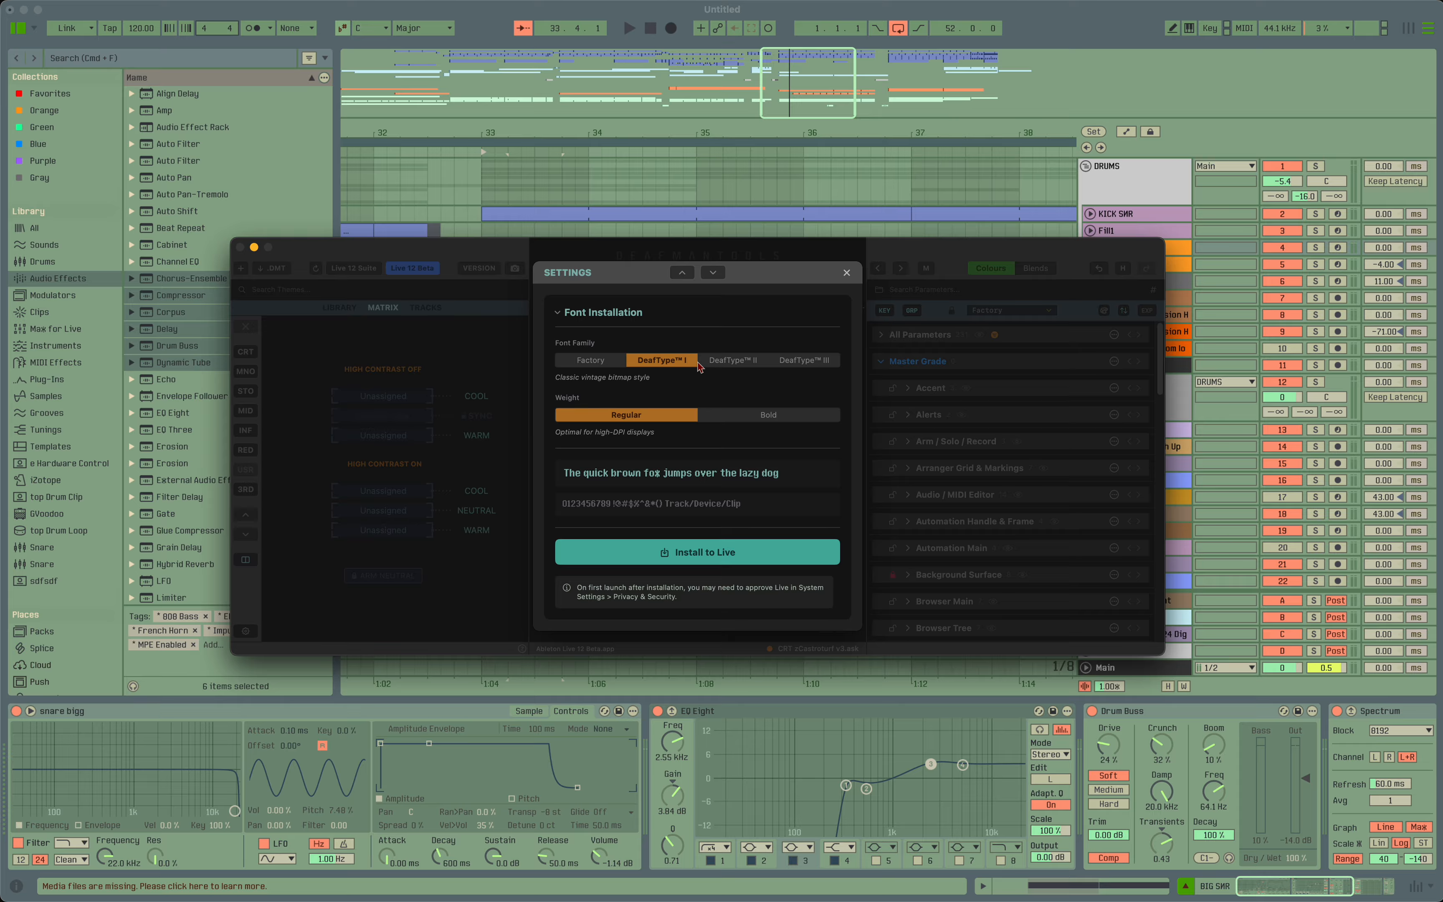
click(728, 360)
click(814, 360)
click(747, 364)
click(665, 363)
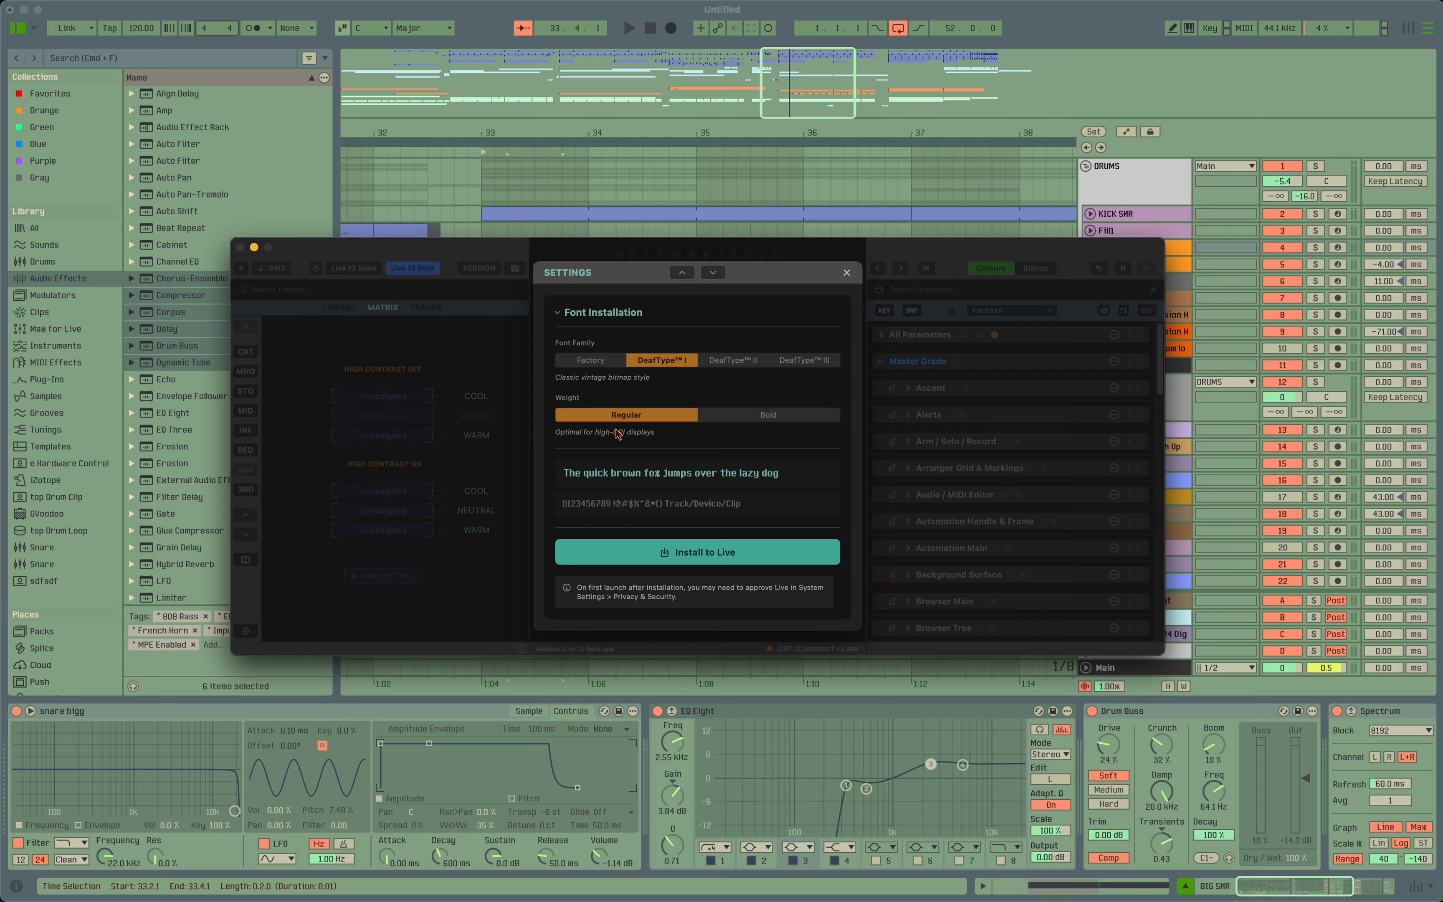
click(784, 422)
click(658, 422)
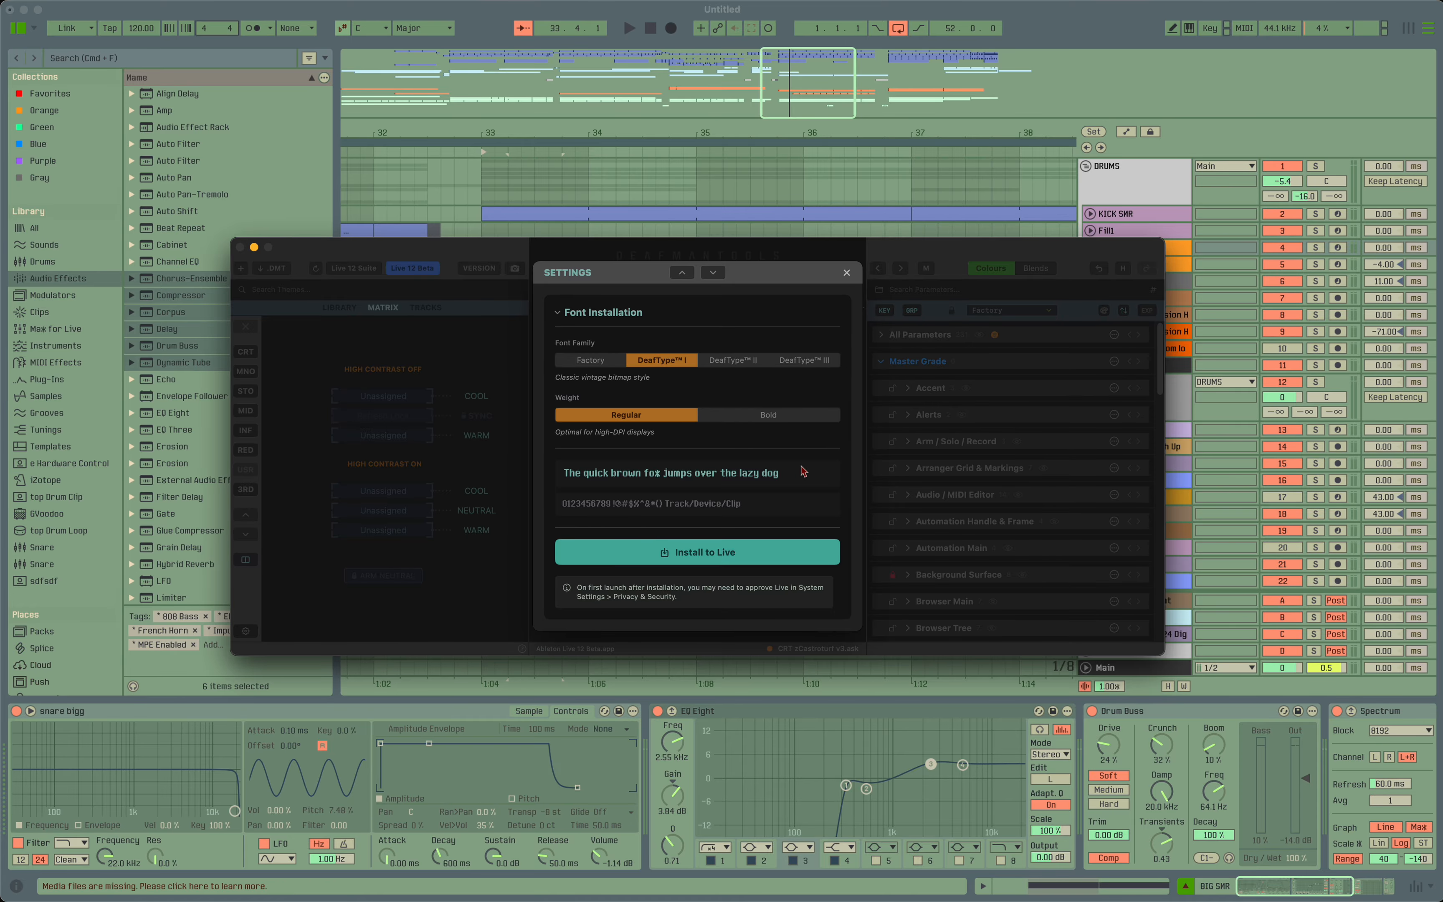
Install the selected font to Live, restarting Live without saving the untitled project.
click(729, 560)
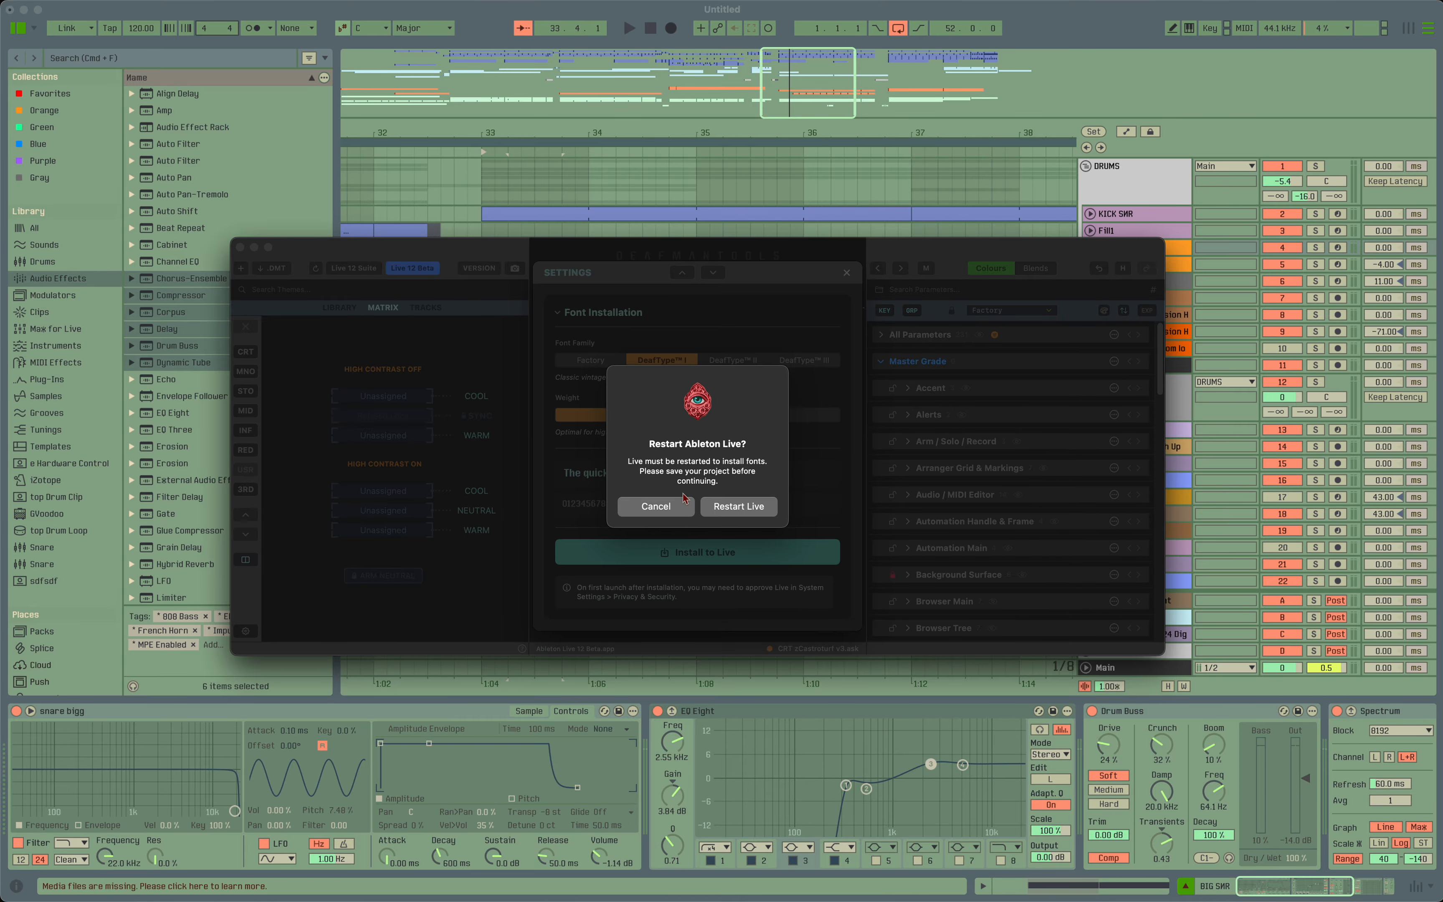
click(747, 514)
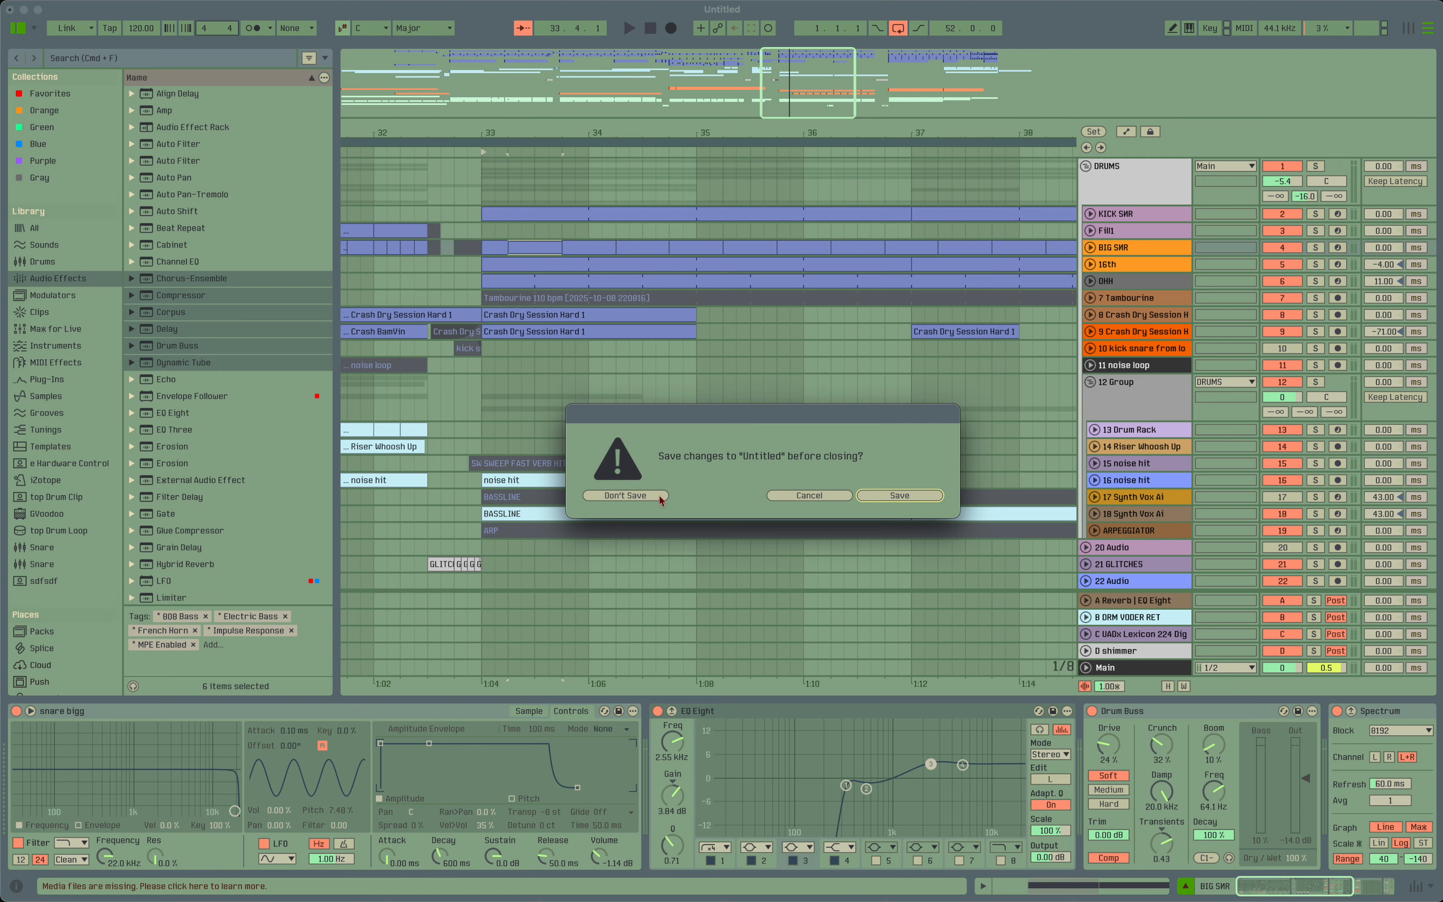
click(660, 497)
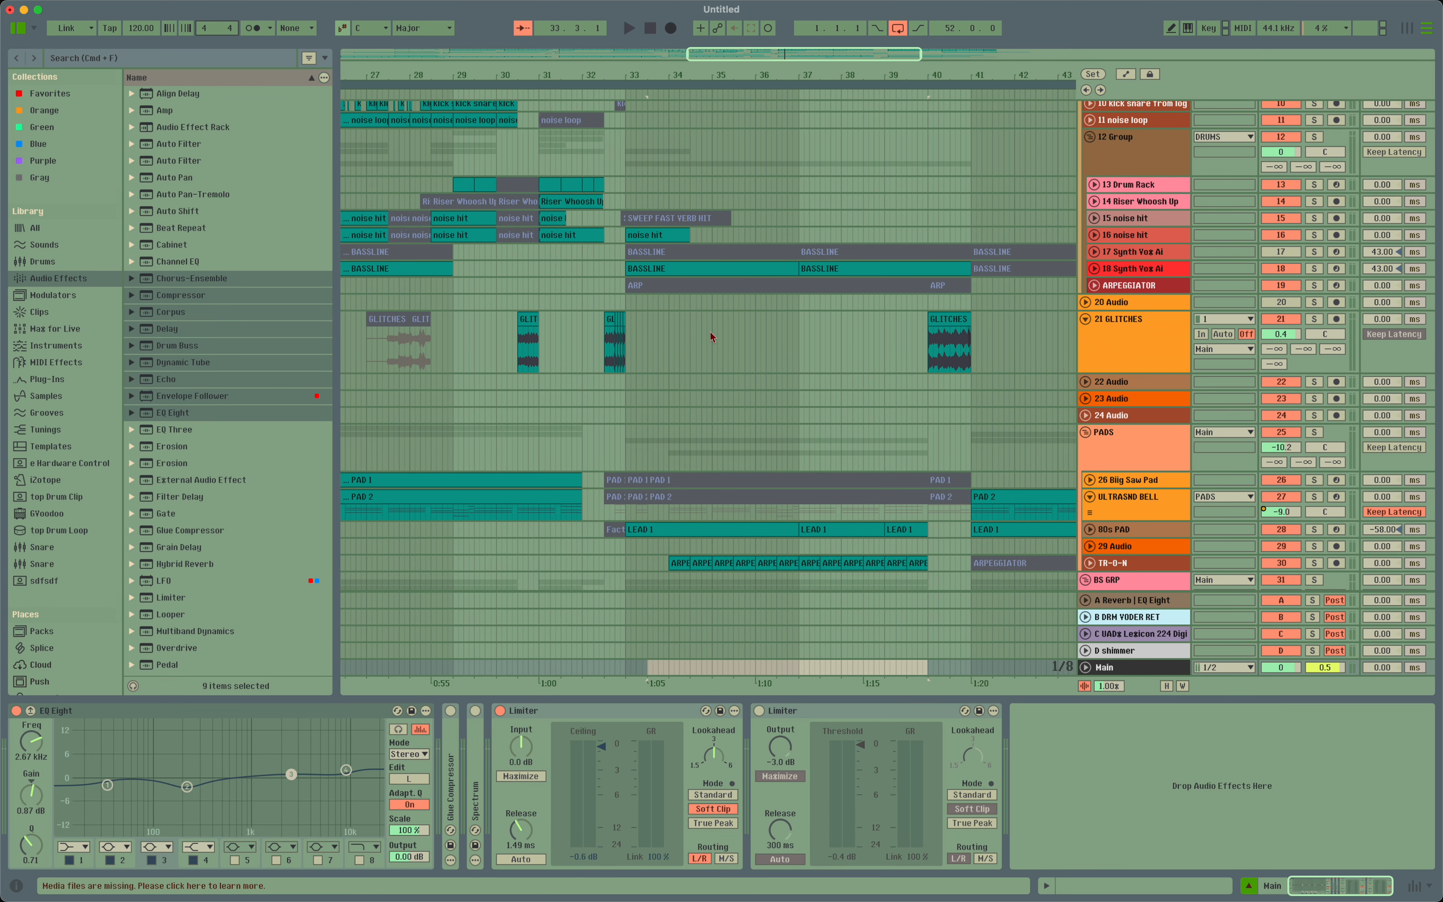
click(781, 363)
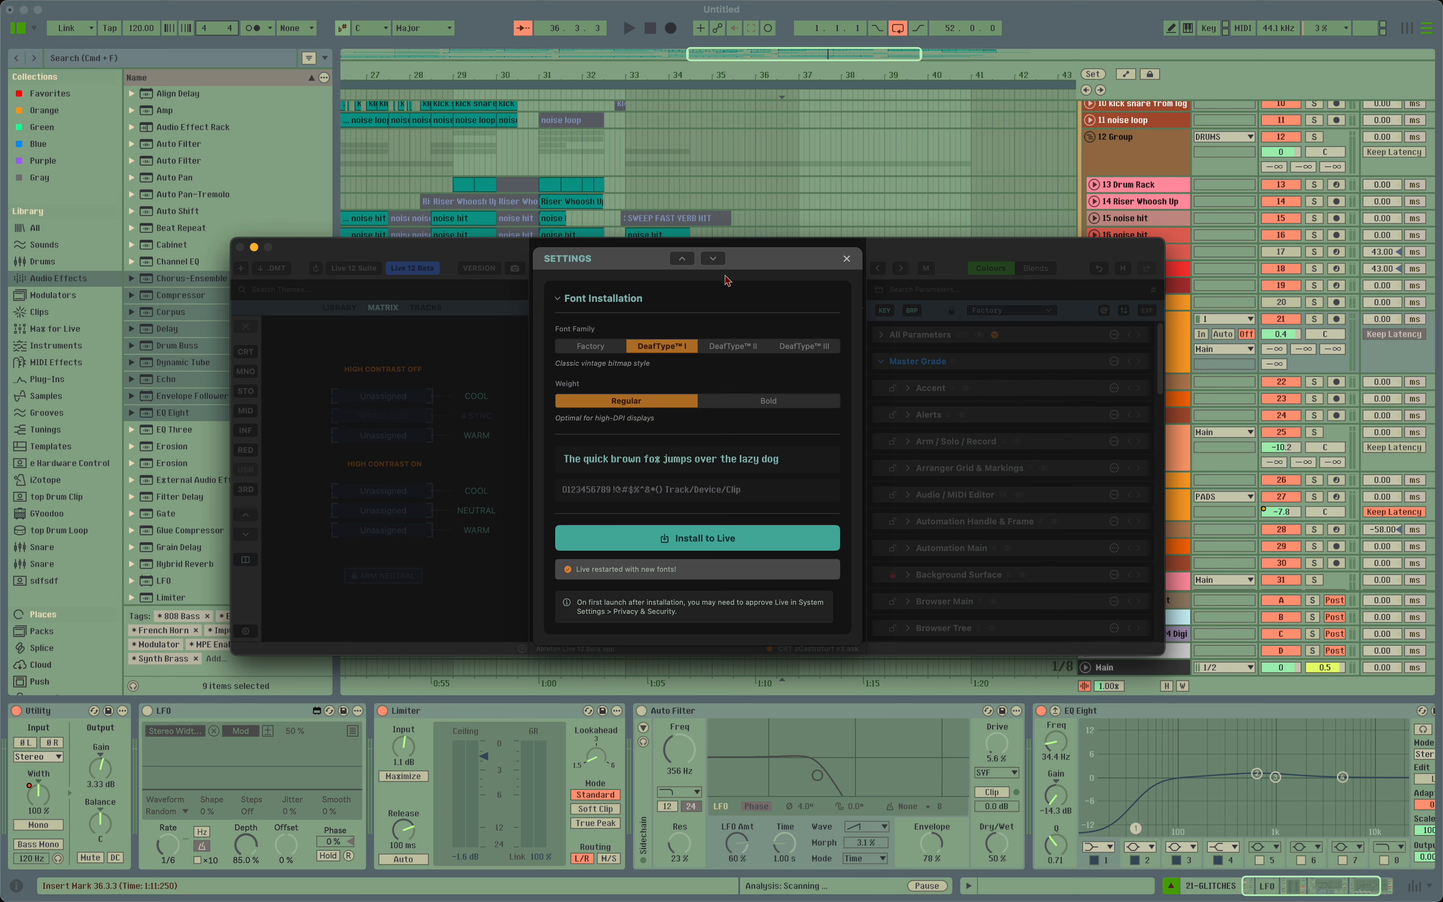
Go to the AutoSetup / Onboarding settings and launch AutoSetup.
click(713, 259)
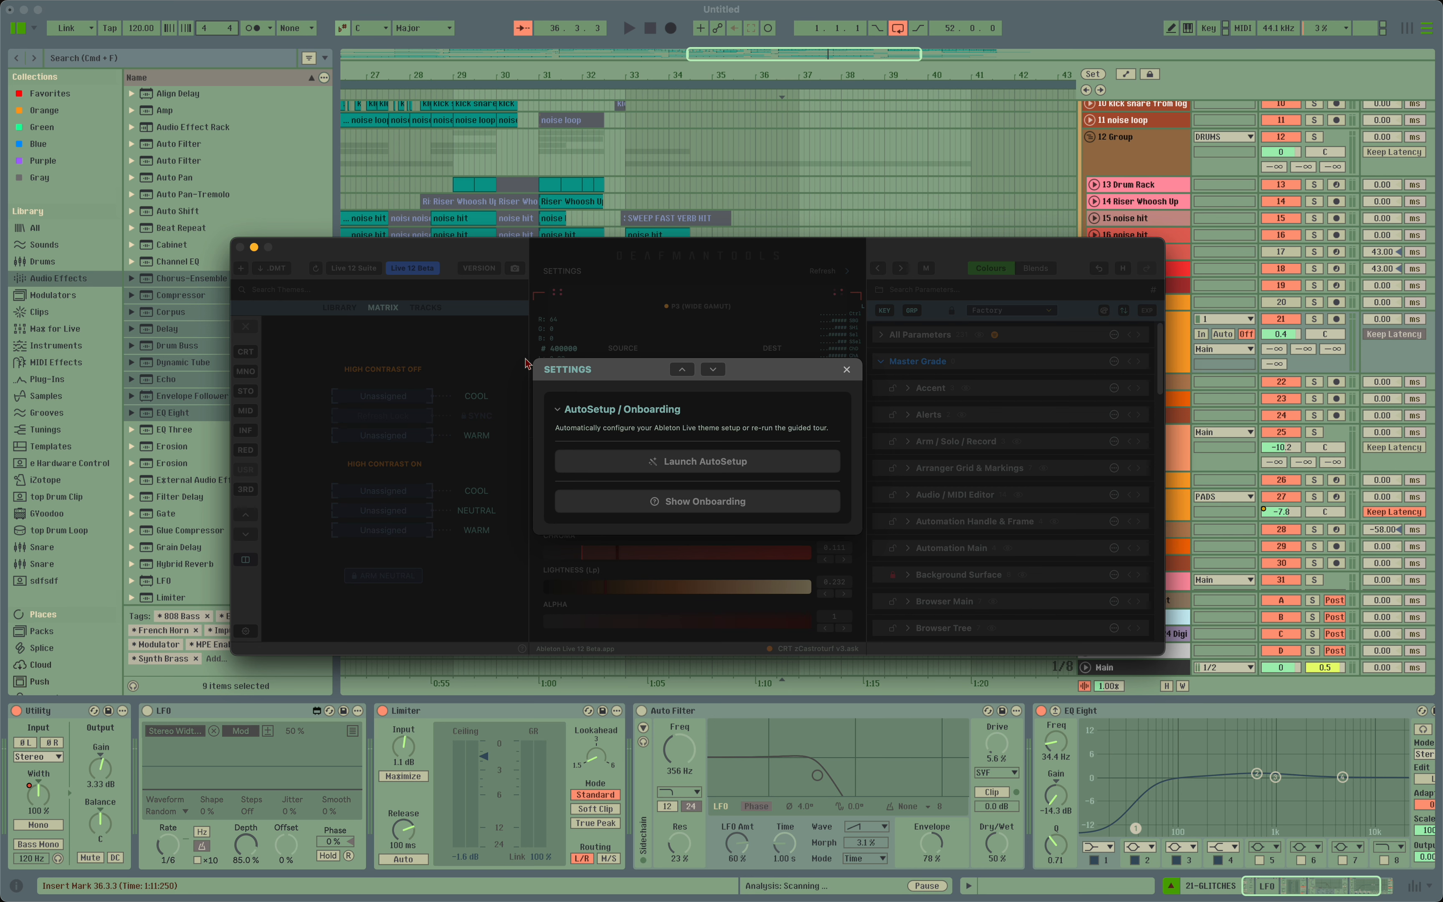
click(602, 412)
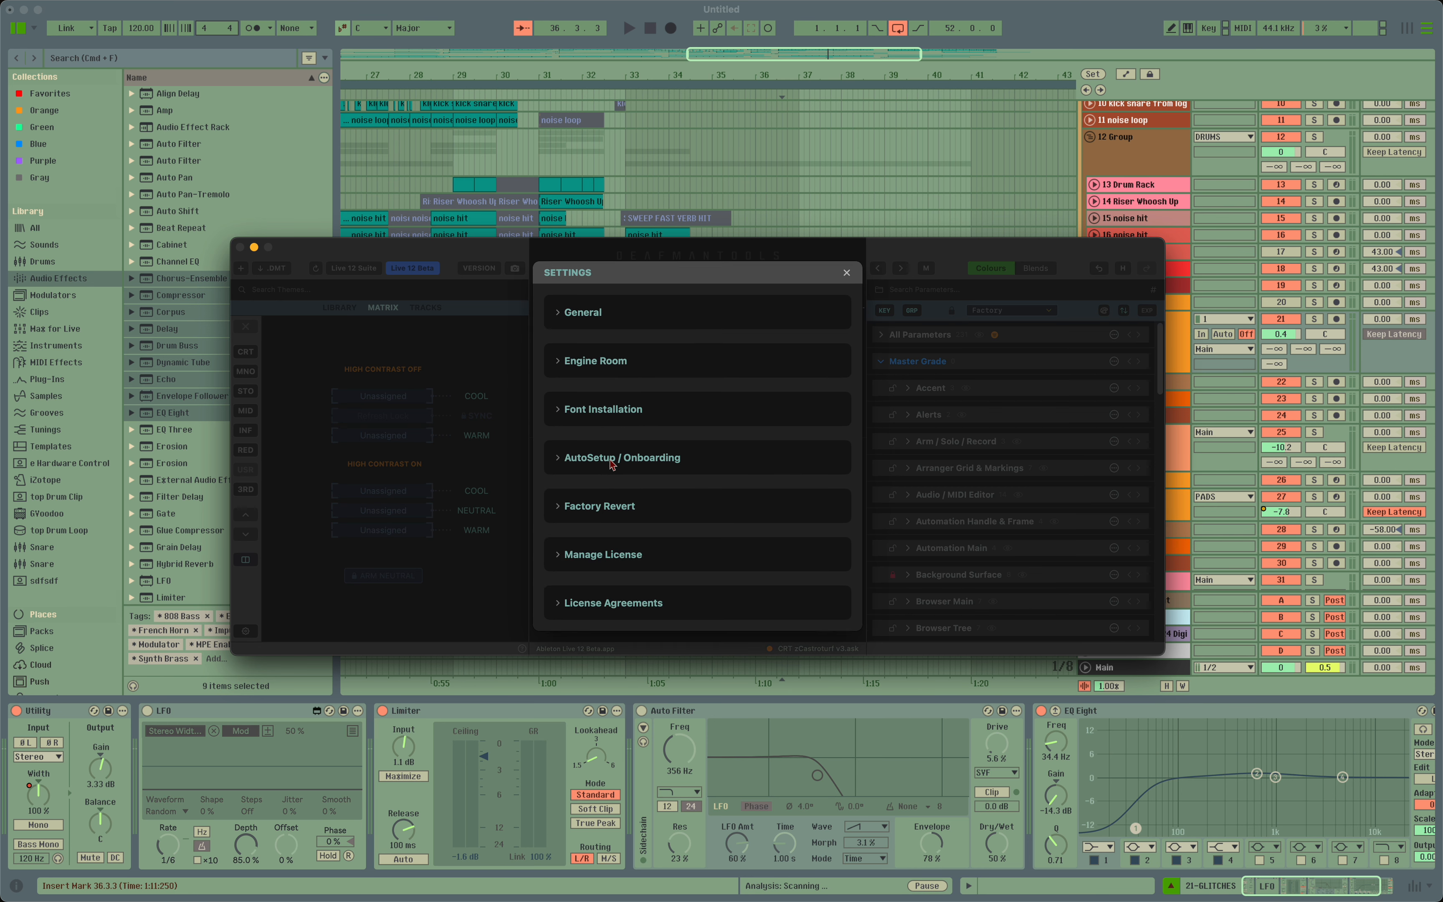
click(621, 458)
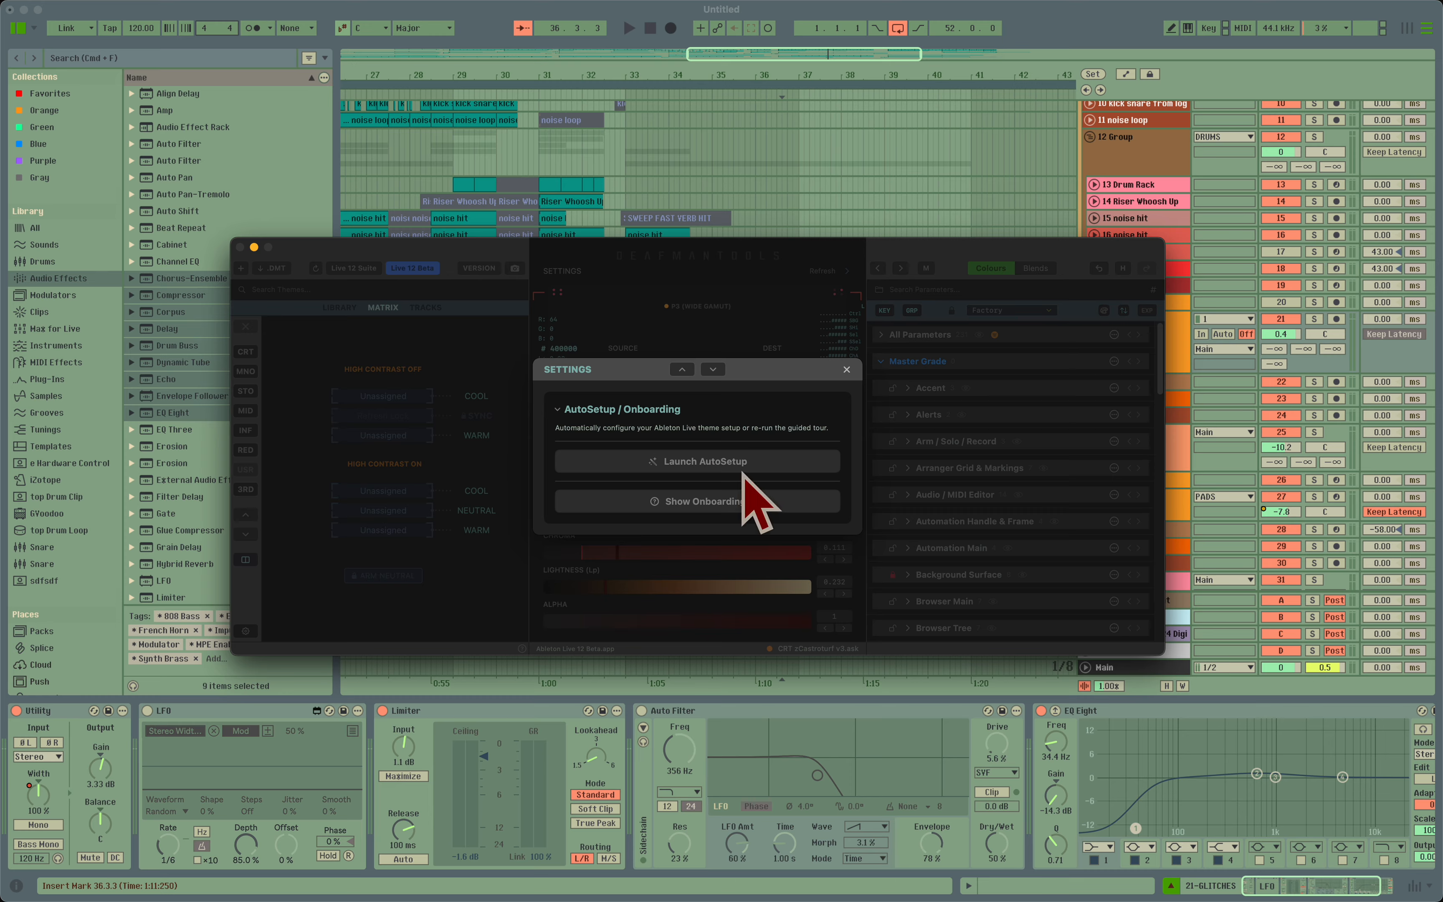
click(701, 467)
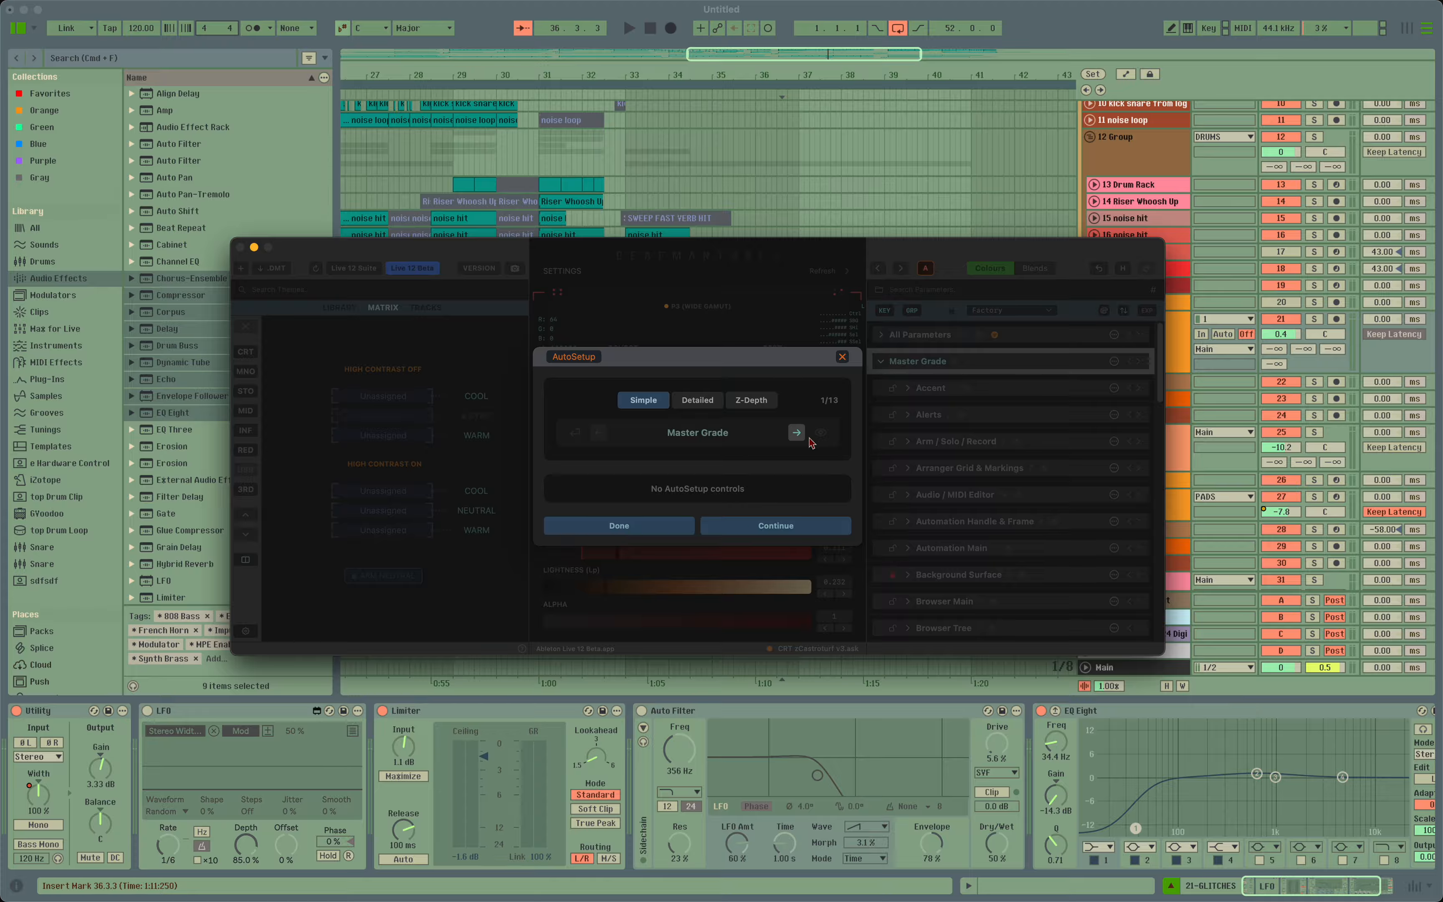
Step through the Simple AutoSetup categories from Master Grade to Audio / MIDI Editor.
click(796, 433)
click(797, 432)
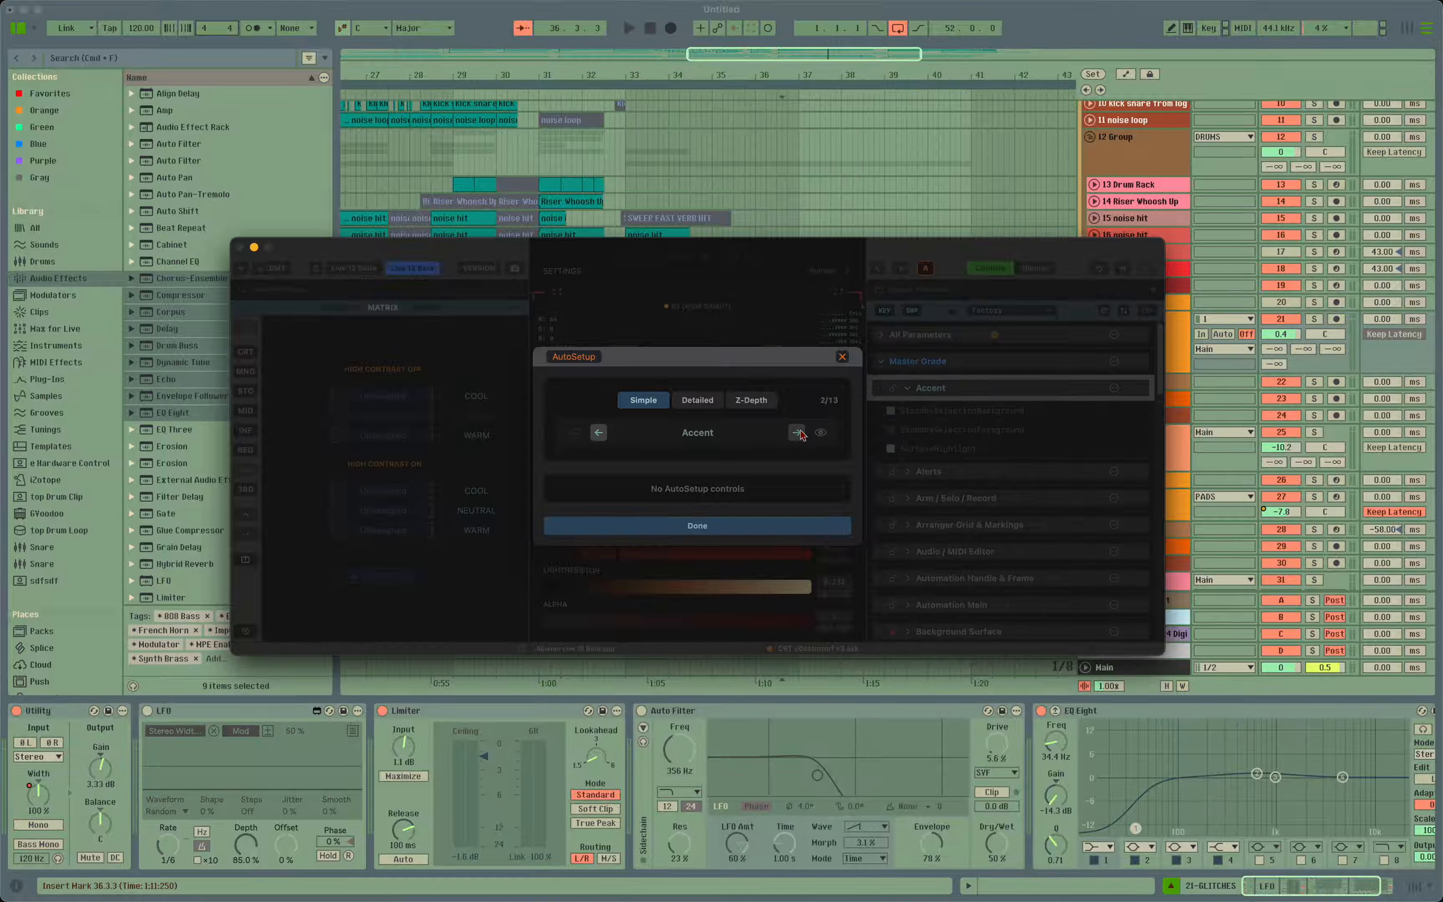
click(797, 433)
click(797, 433)
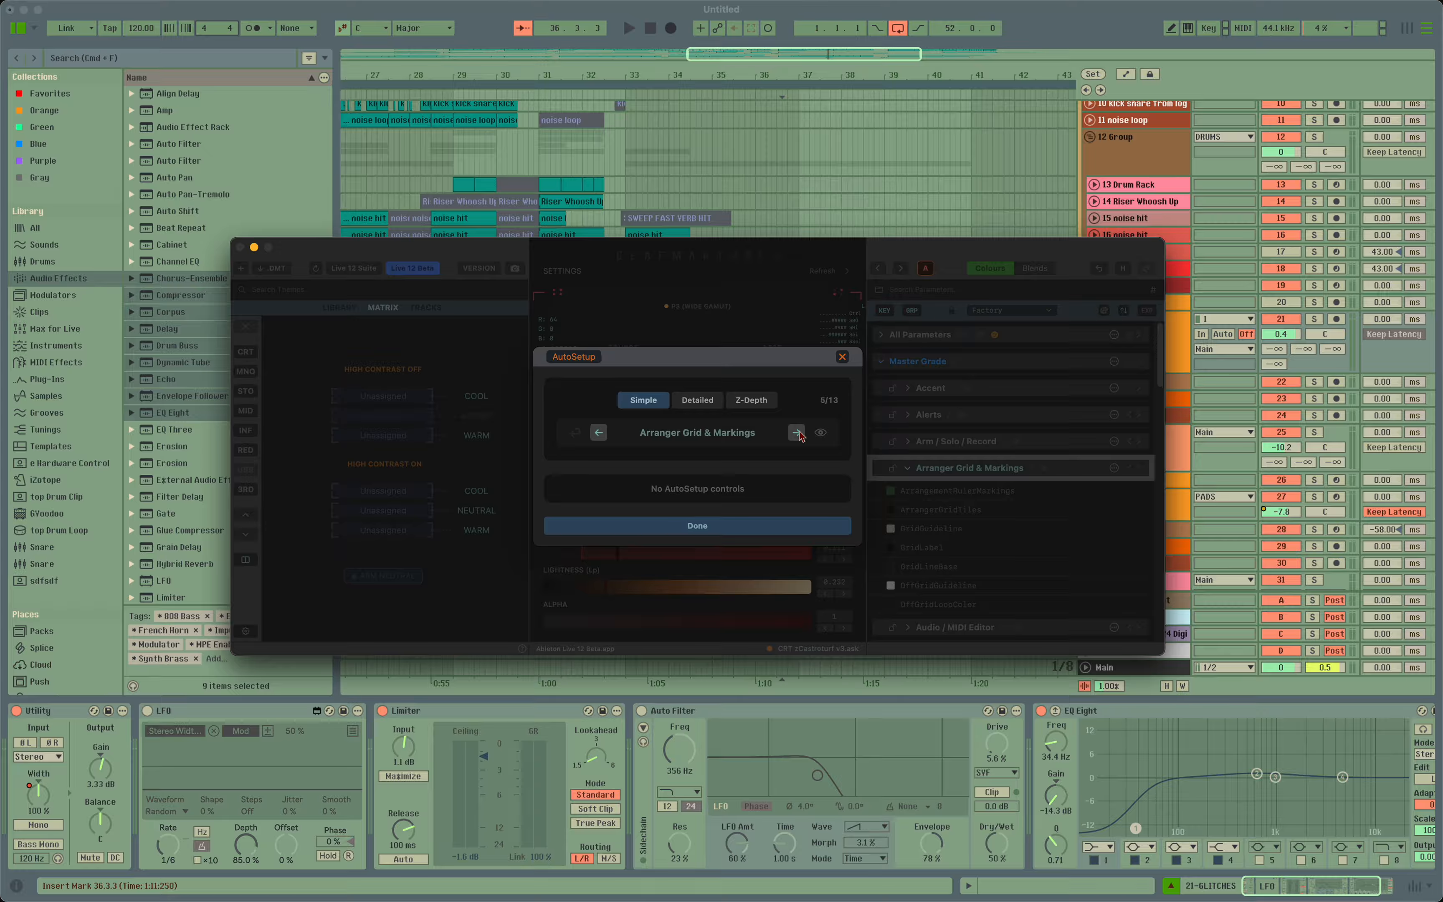
click(797, 432)
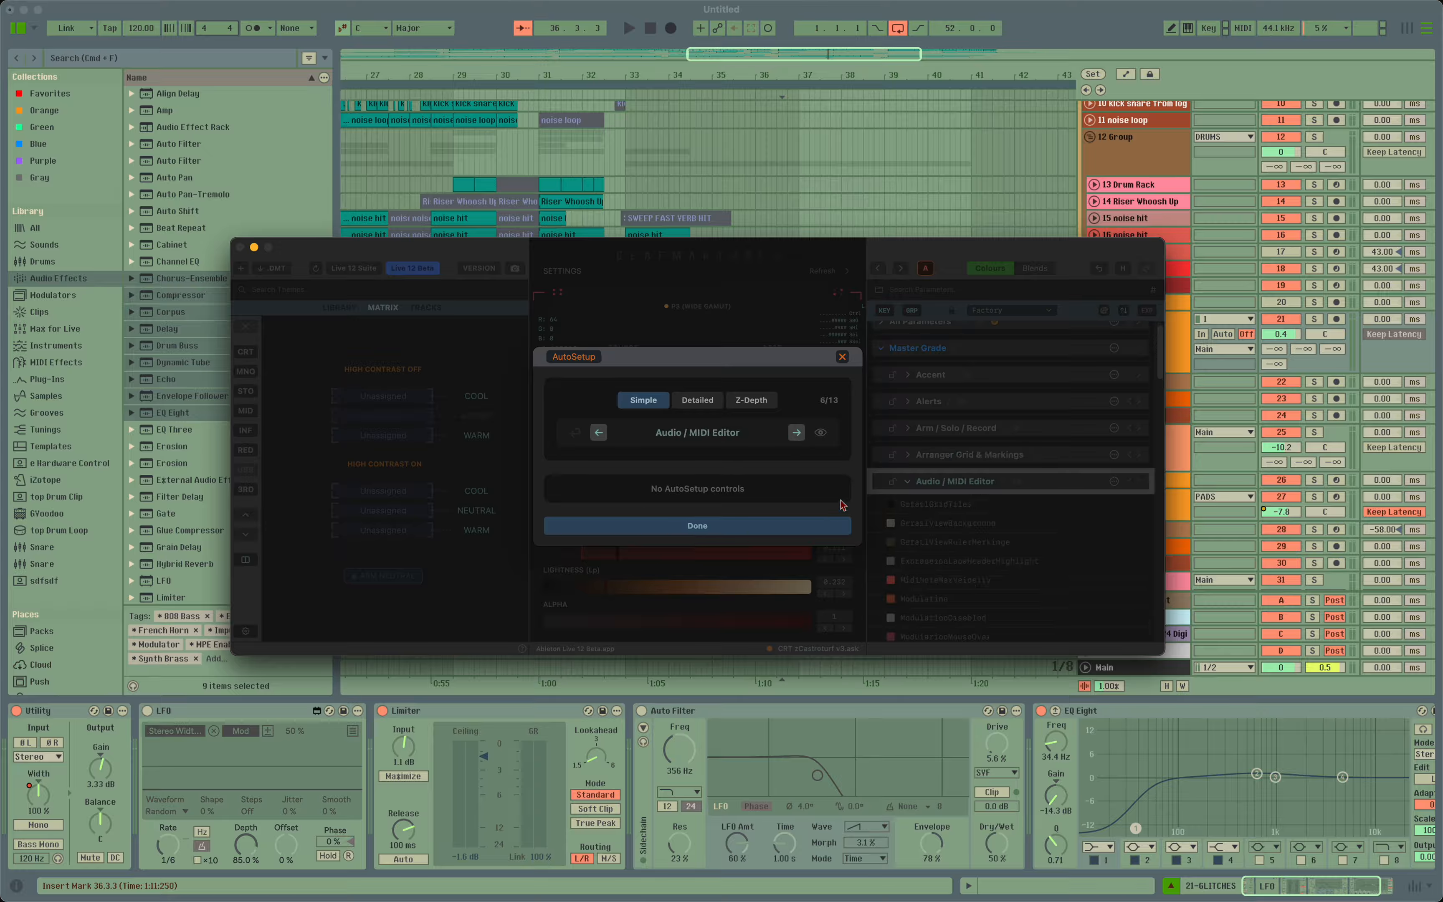
Return to the Accent category in Simple AutoSetup and briefly highlight the Live interface elements it controls.
click(797, 434)
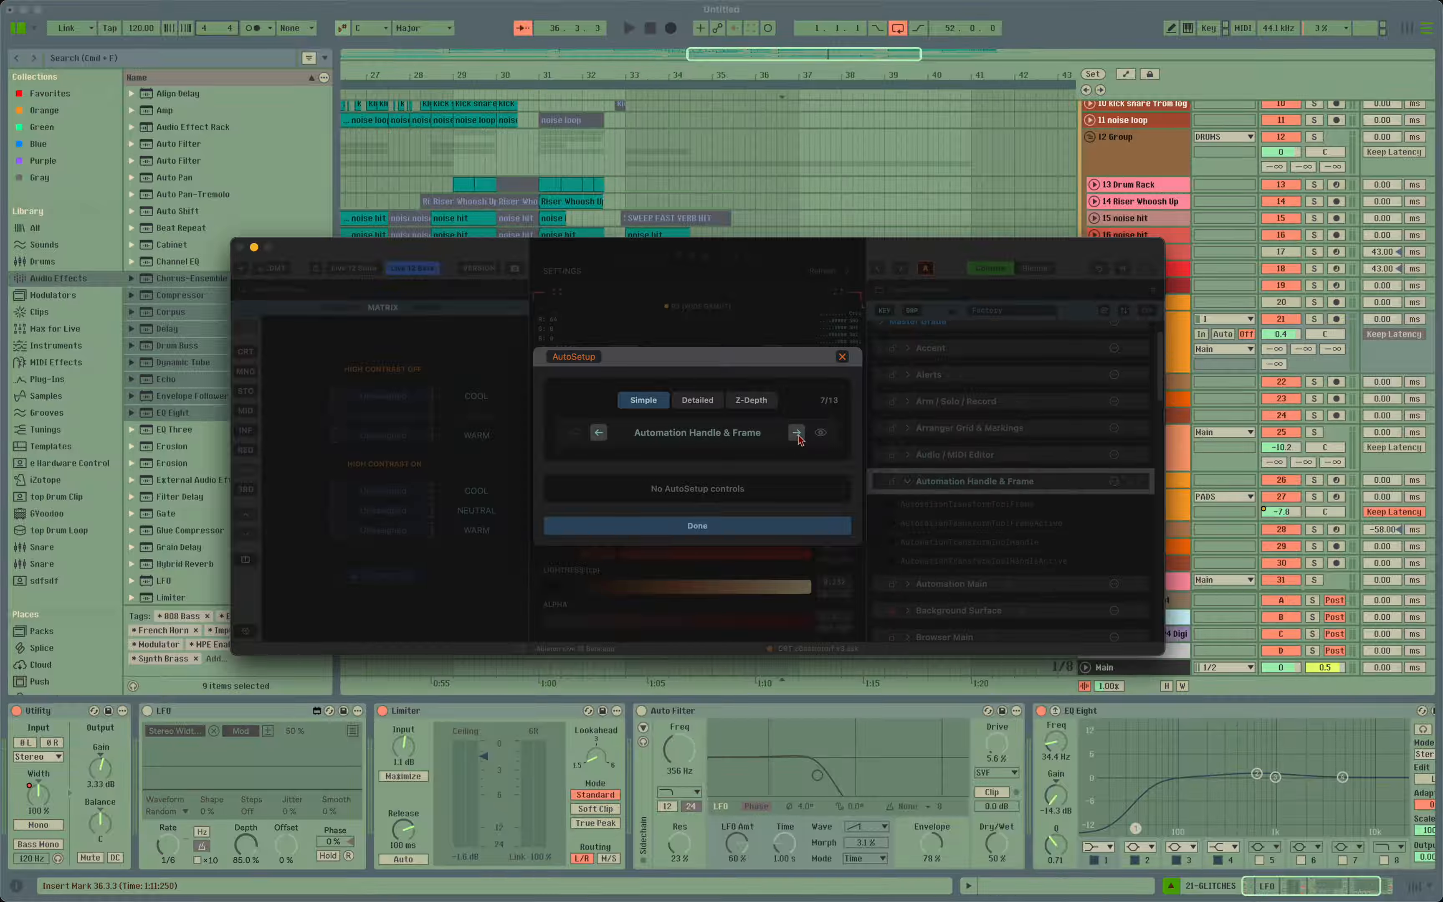
click(599, 434)
click(600, 434)
click(599, 434)
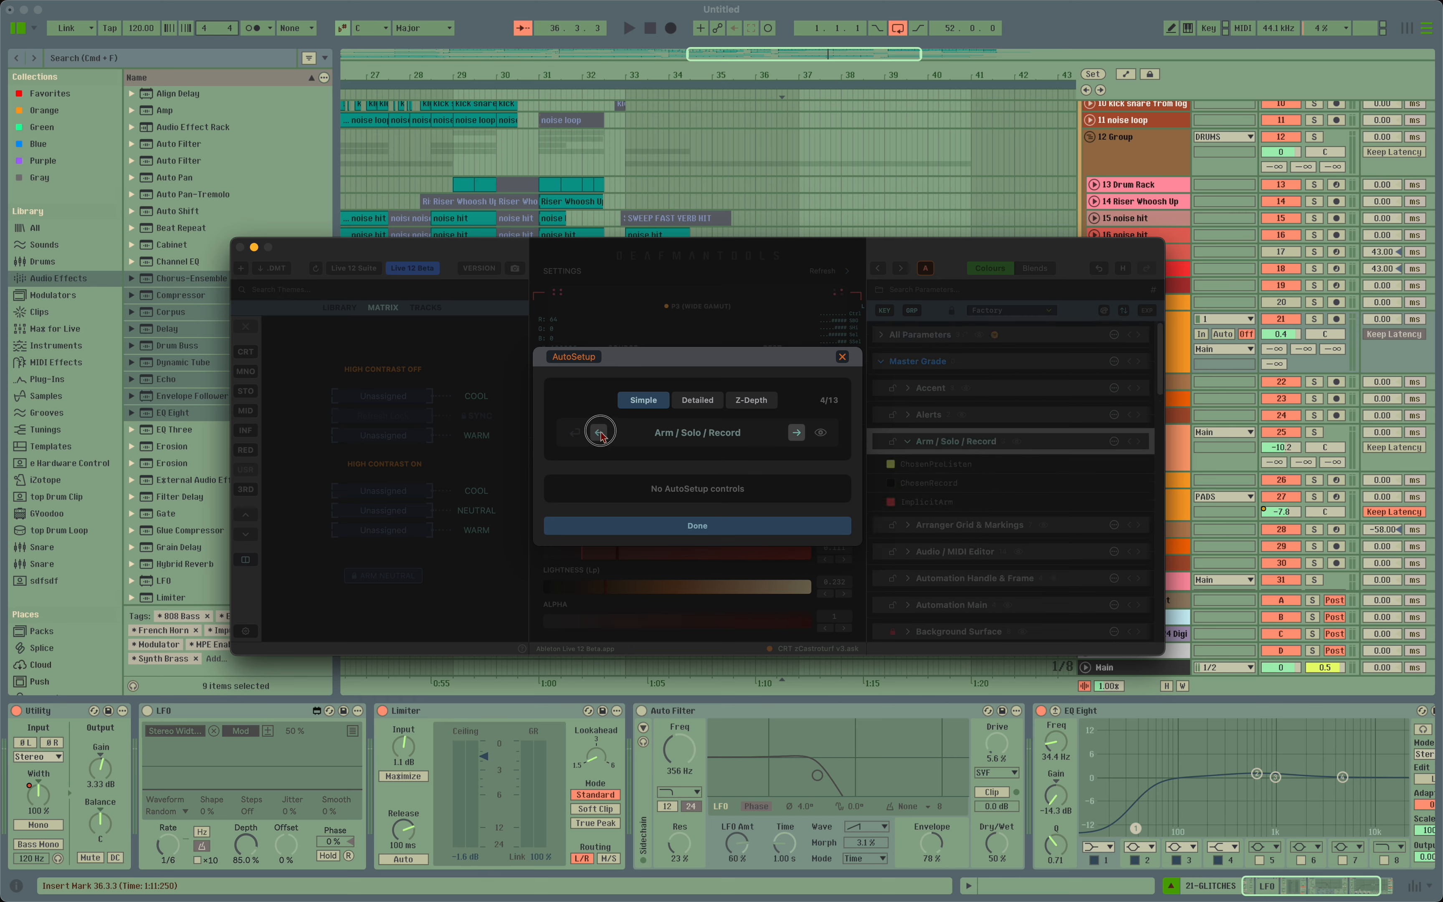
click(599, 434)
click(599, 434)
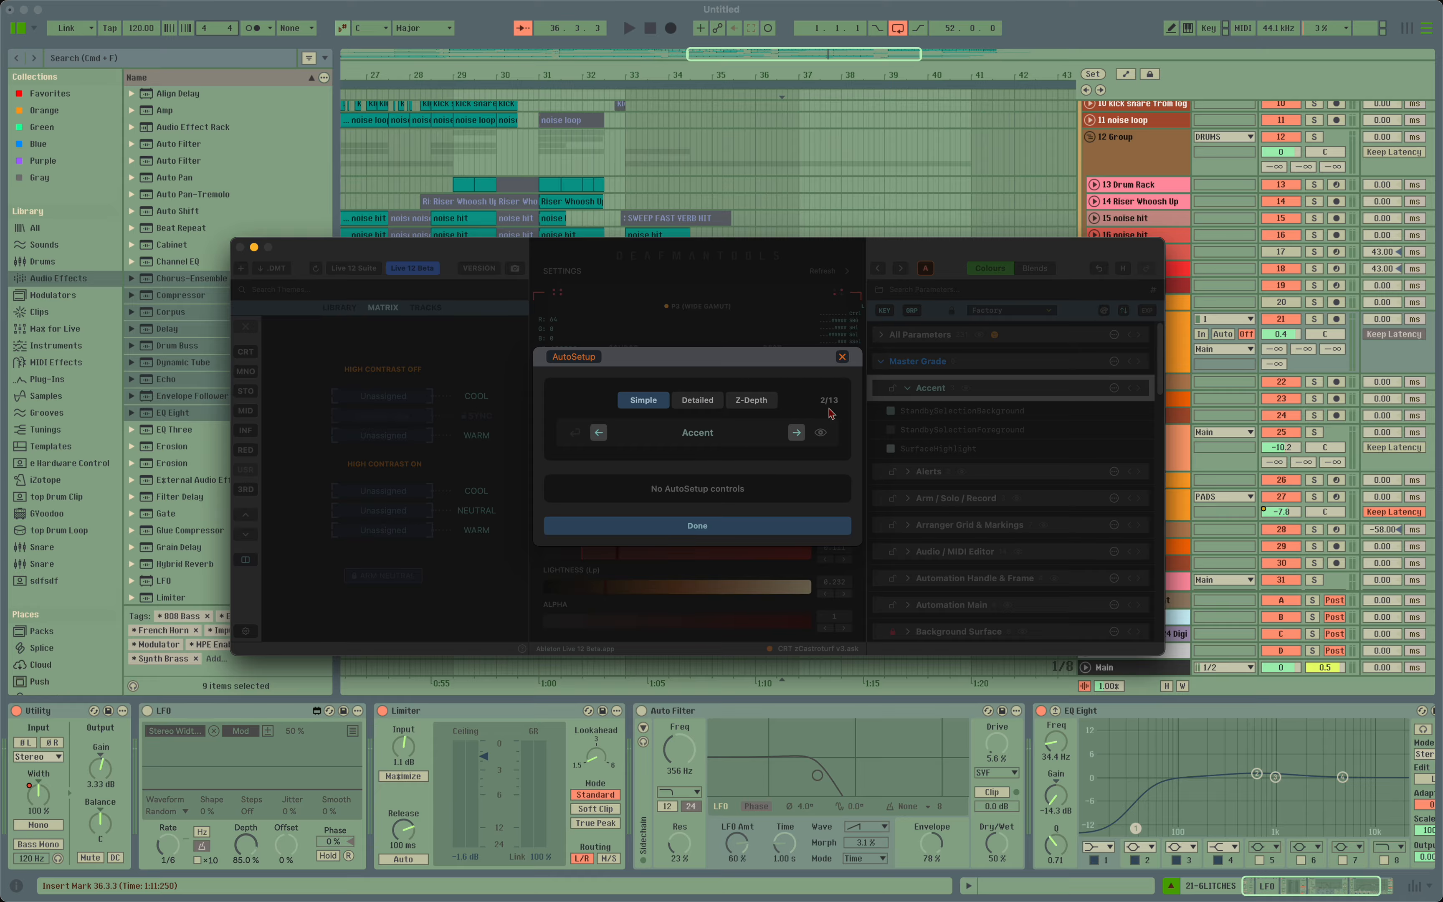
click(822, 434)
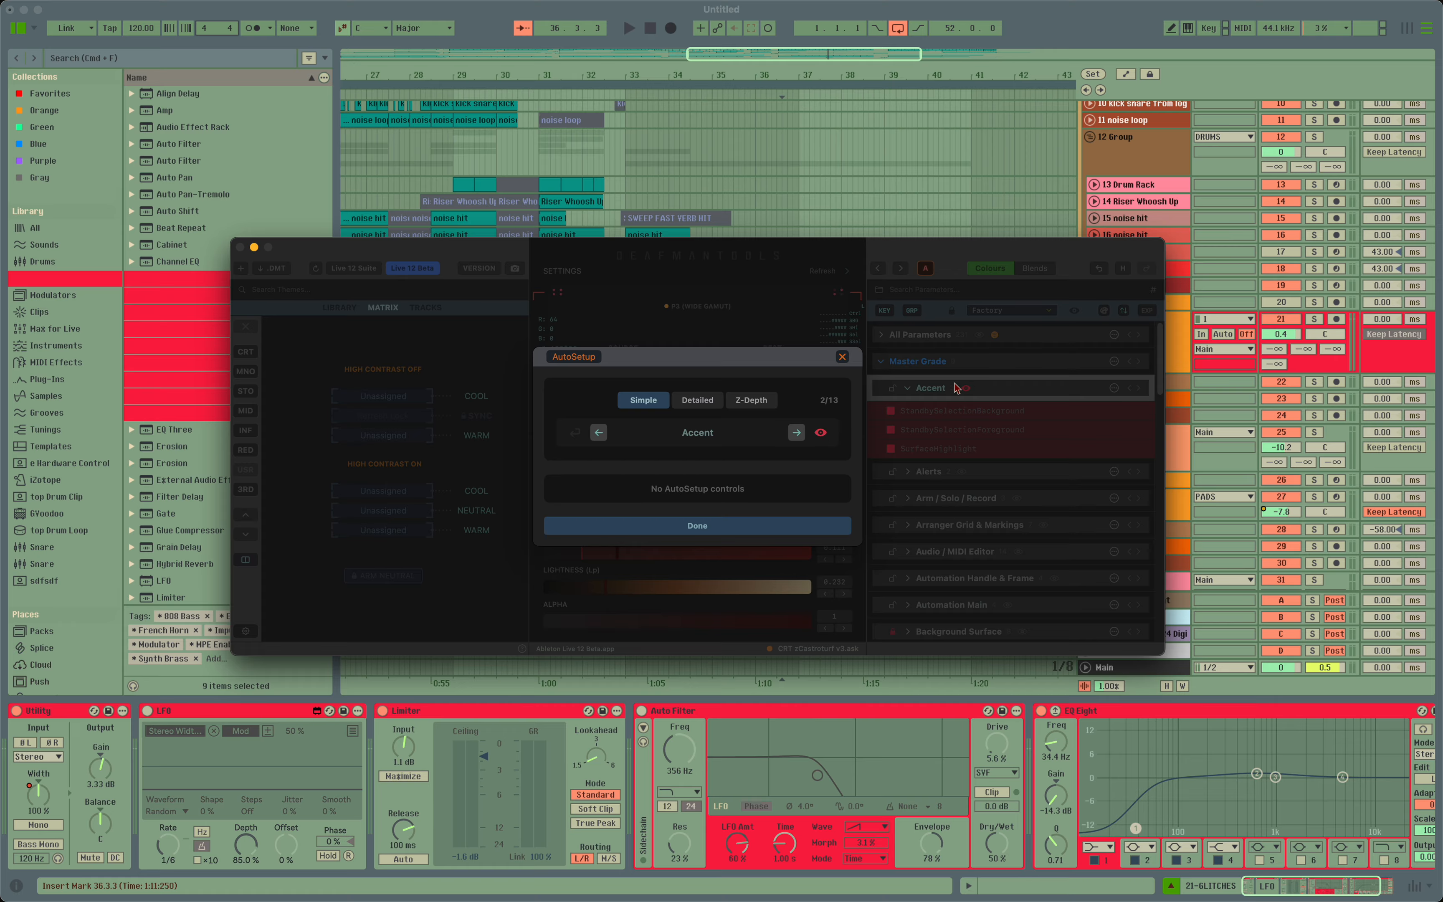
click(821, 434)
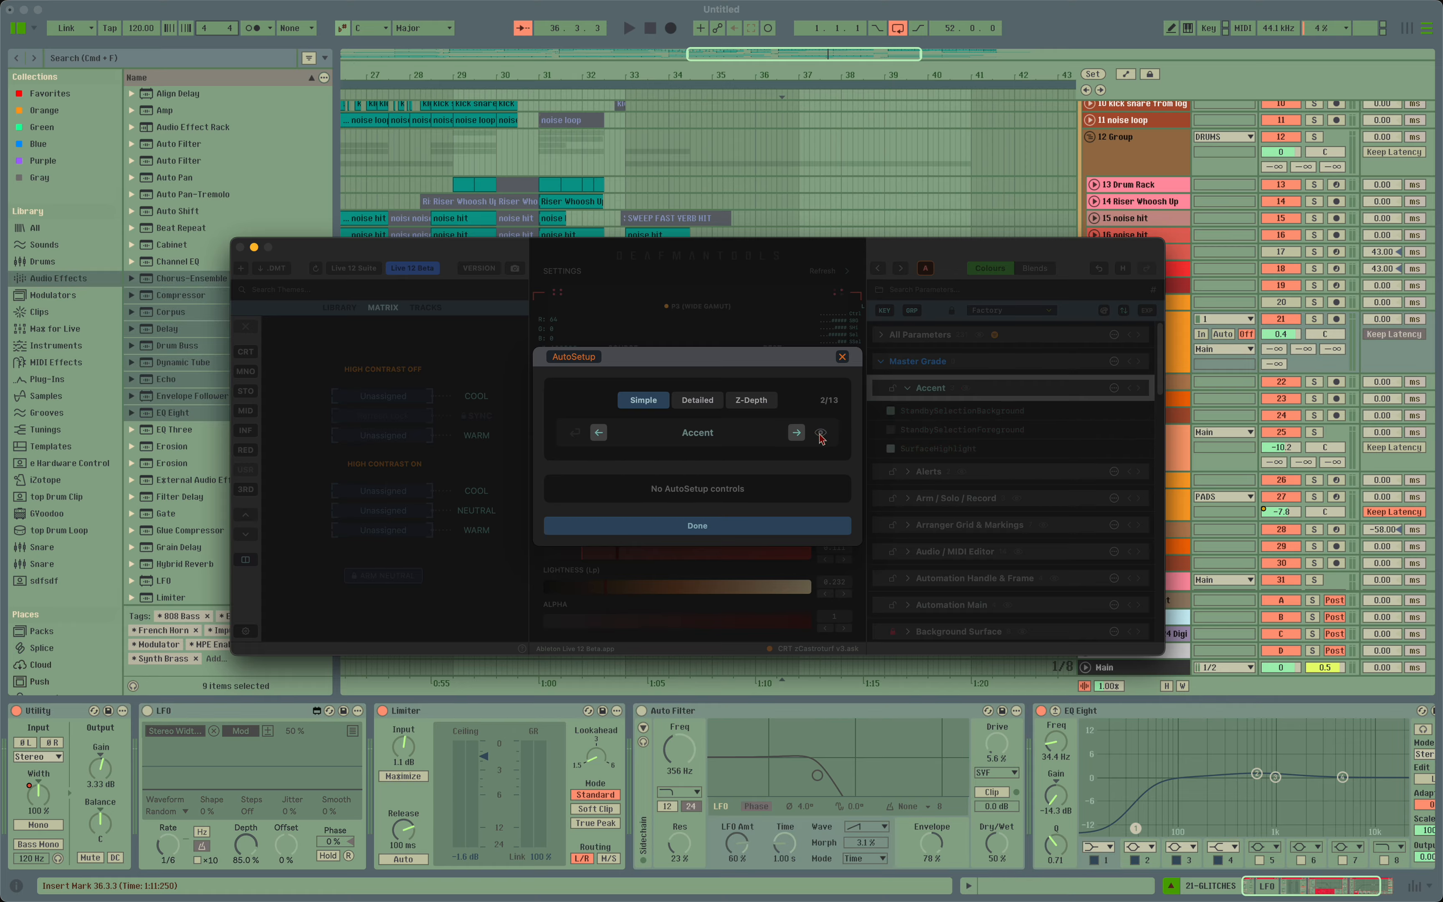
Step through the Simple AutoSetup categories from Alerts to Background Surface, highlighting the Live elements Background Surface affects.
click(796, 434)
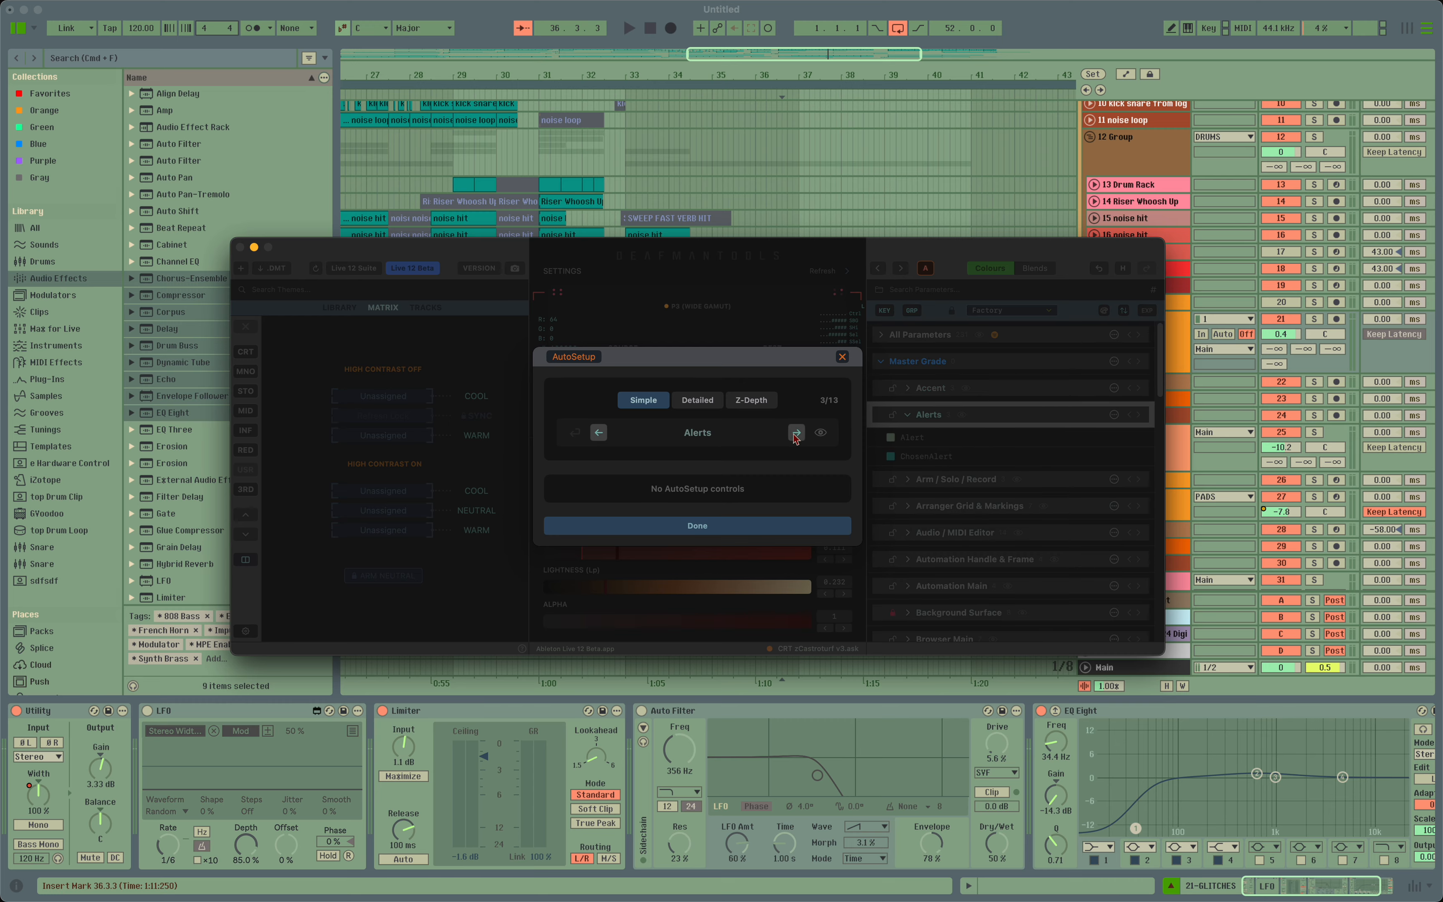
click(796, 434)
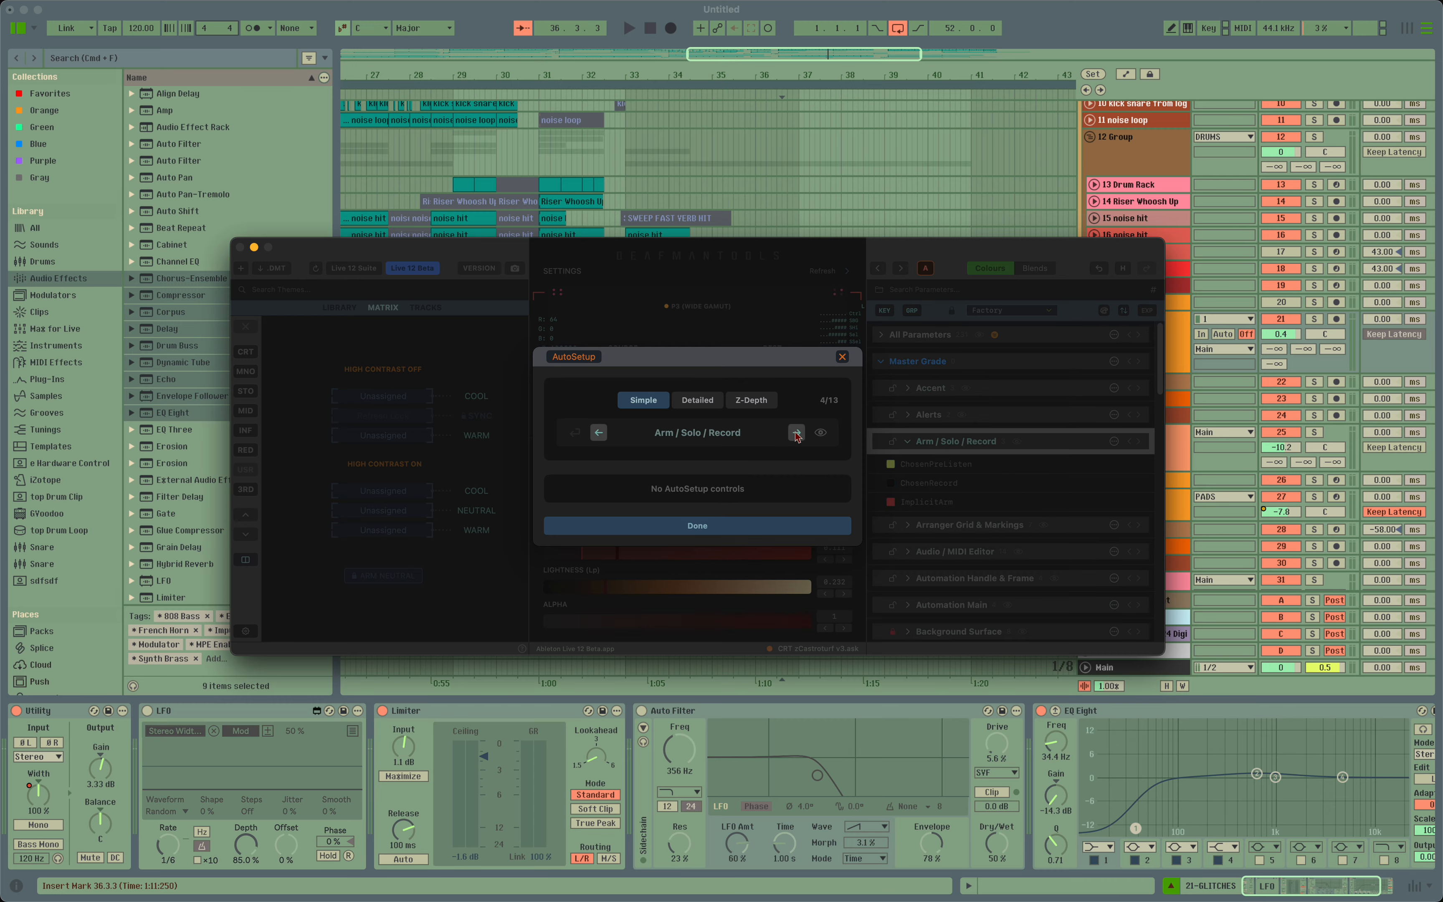
click(820, 434)
click(797, 434)
click(797, 434)
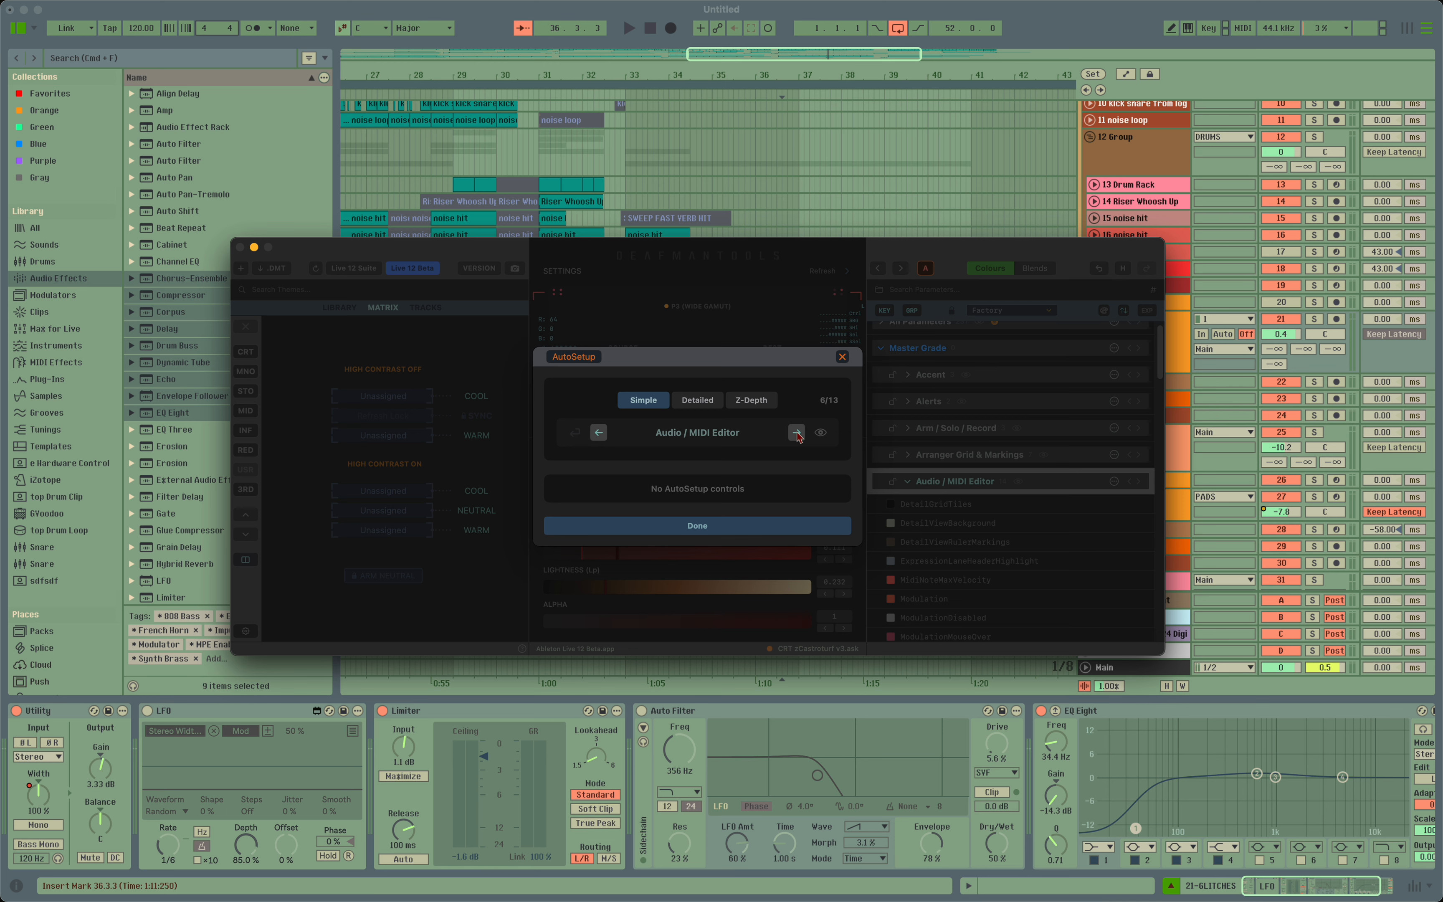
click(797, 434)
click(797, 433)
click(797, 434)
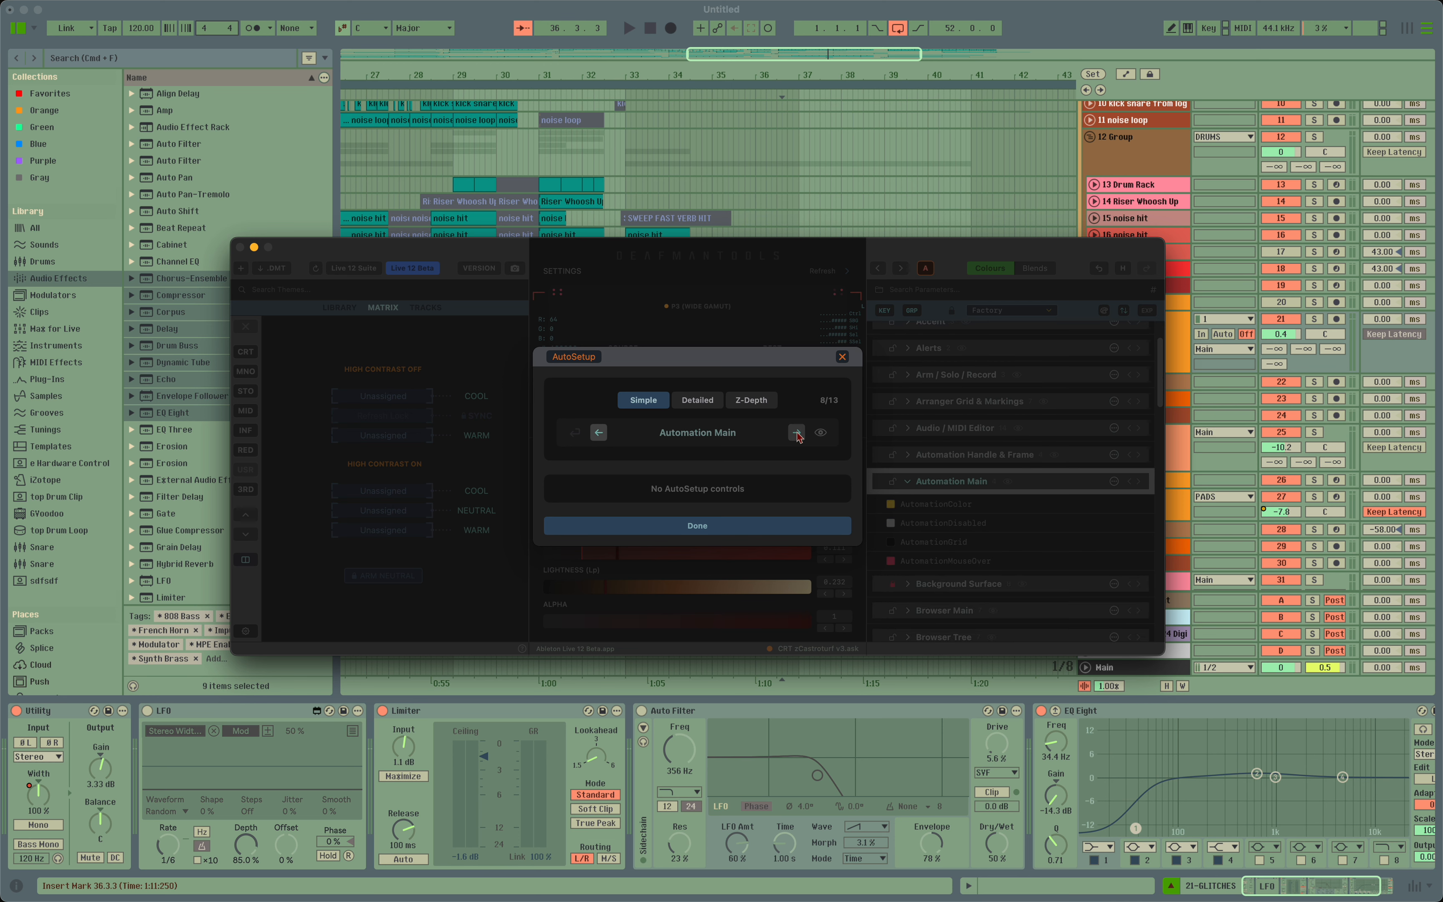
click(821, 434)
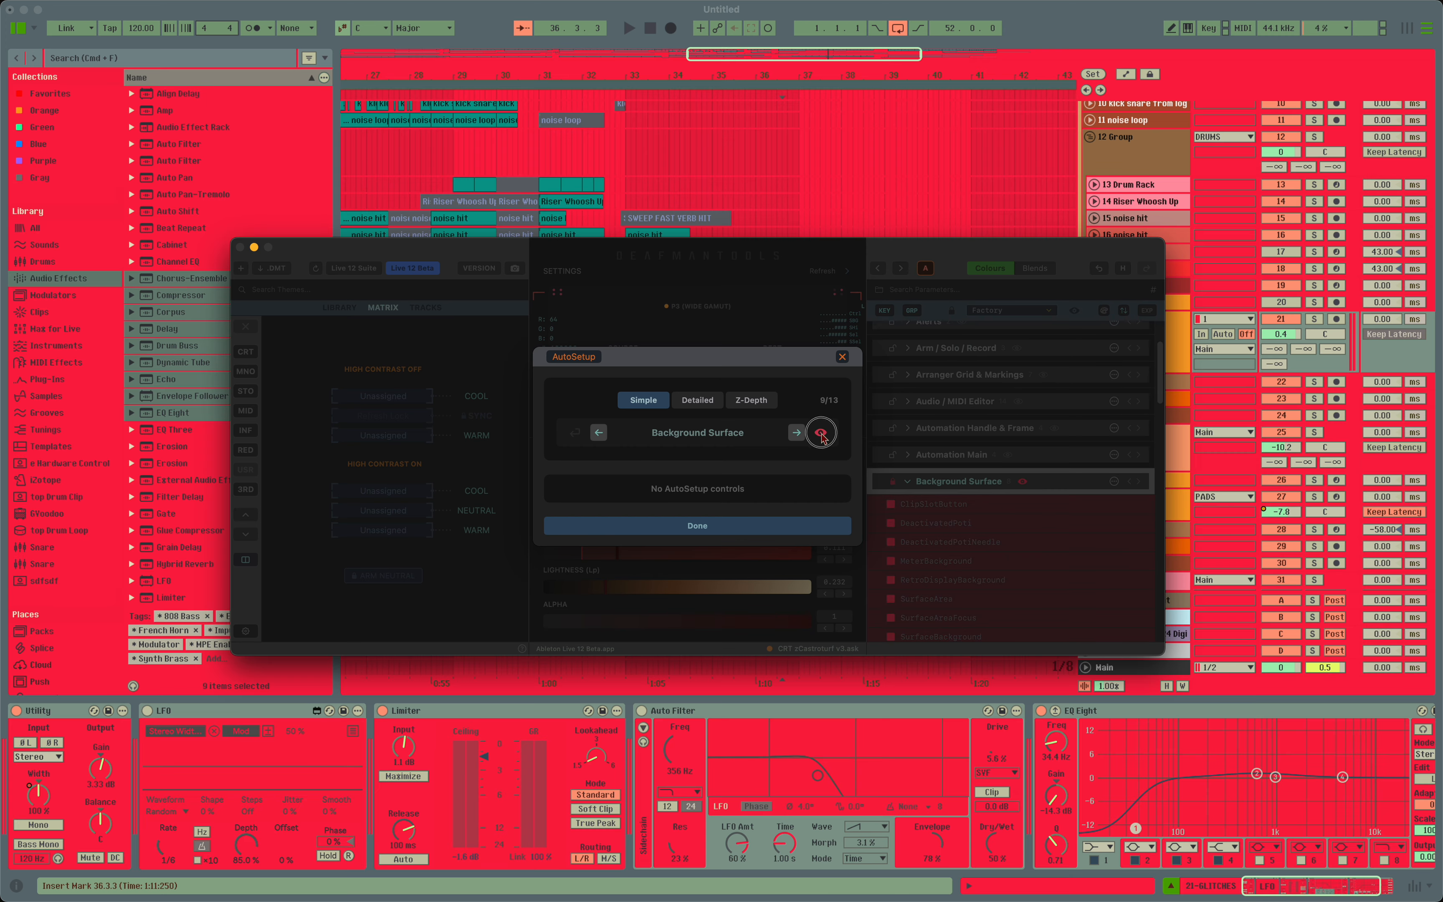
click(821, 434)
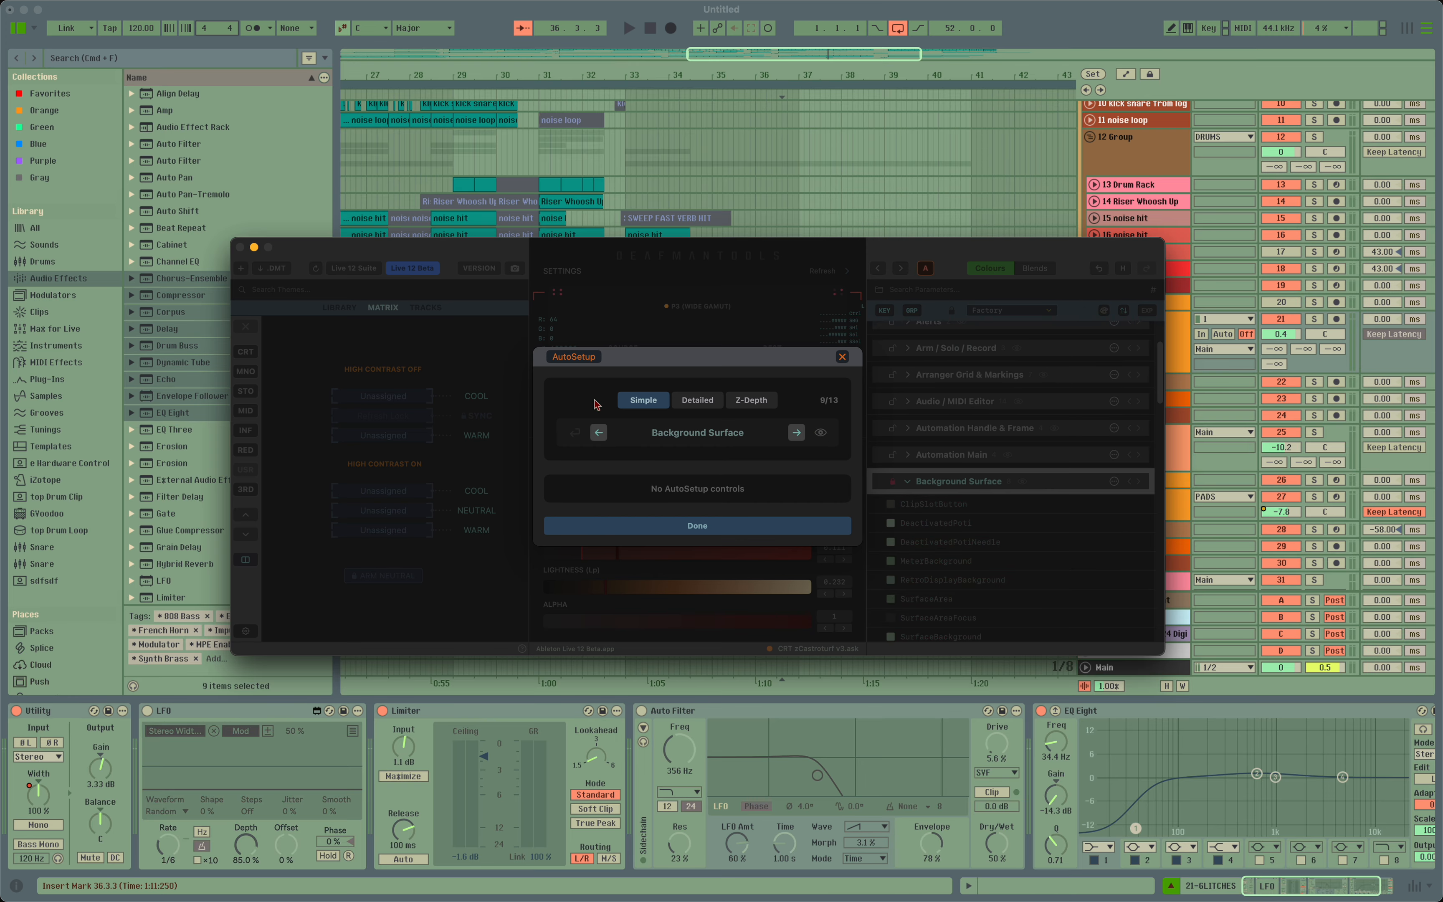
Compare the Simple, Detailed and Z-Depth modes of AutoSetup and close it.
click(696, 401)
click(751, 401)
click(695, 406)
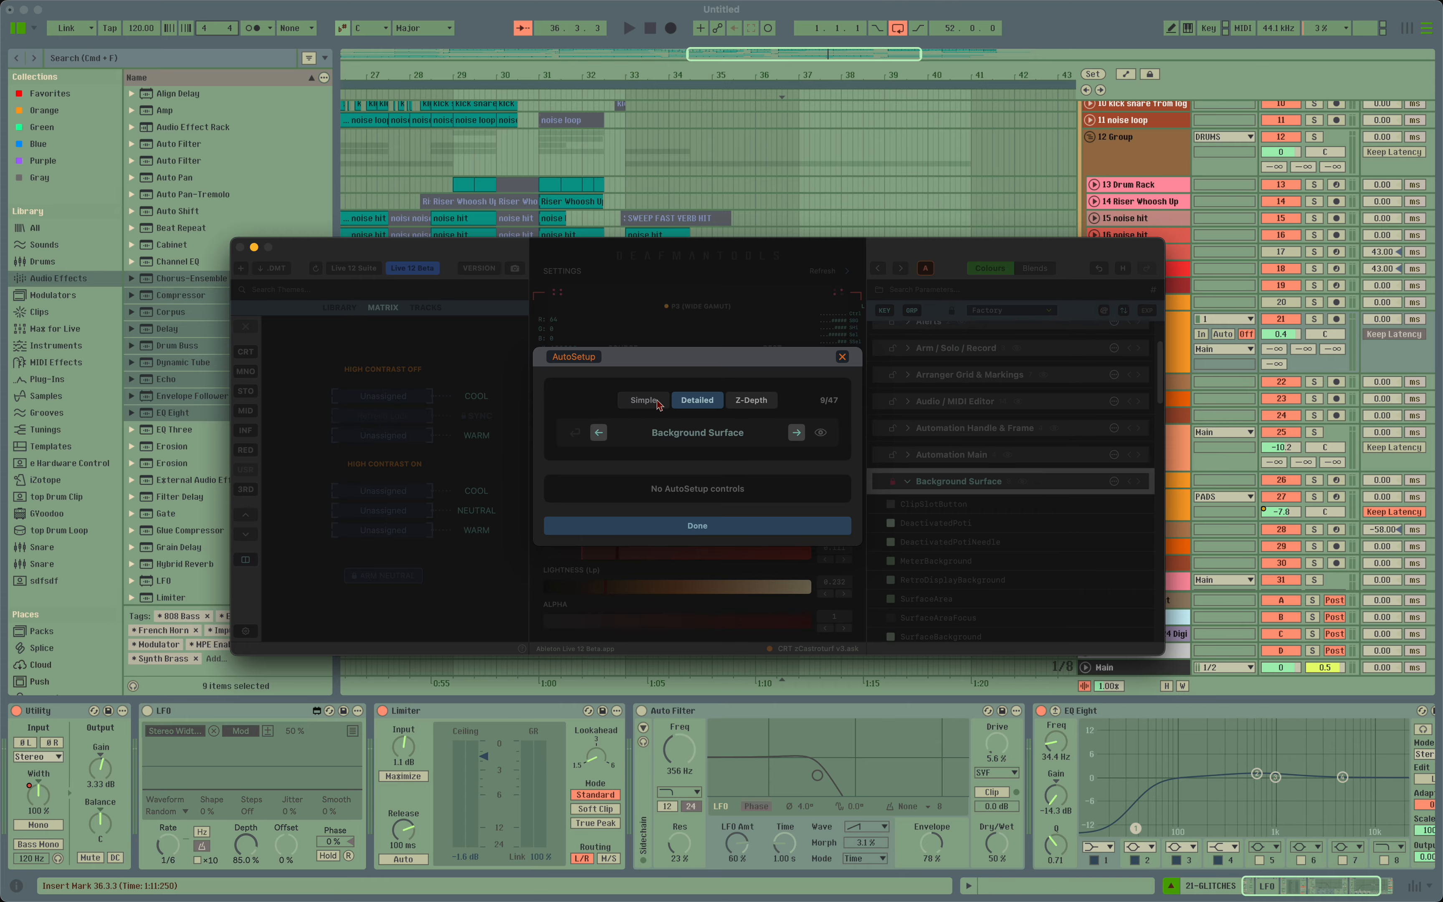
click(691, 405)
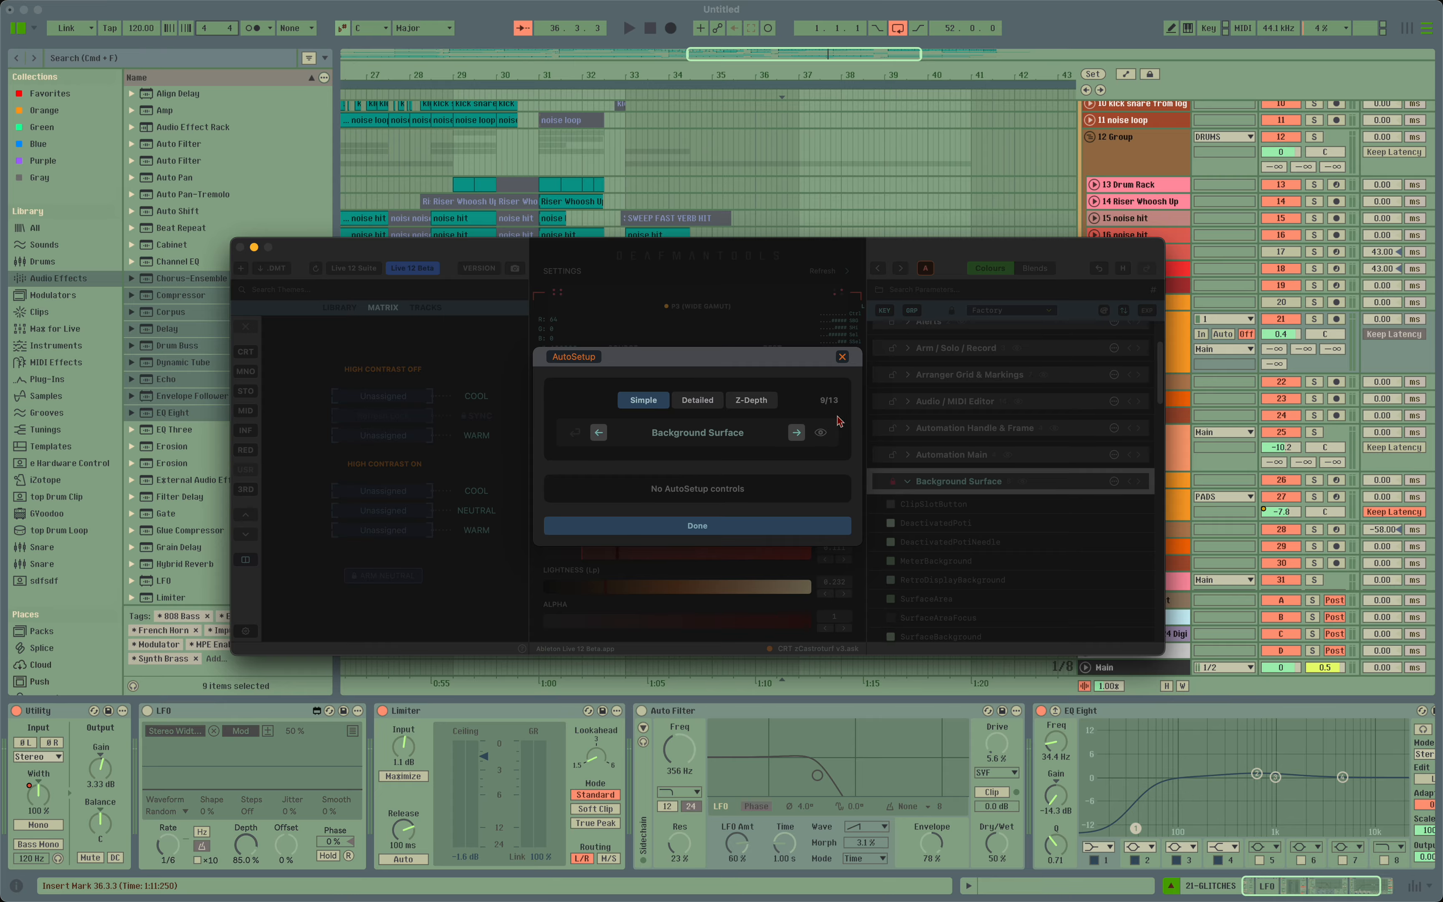
click(696, 401)
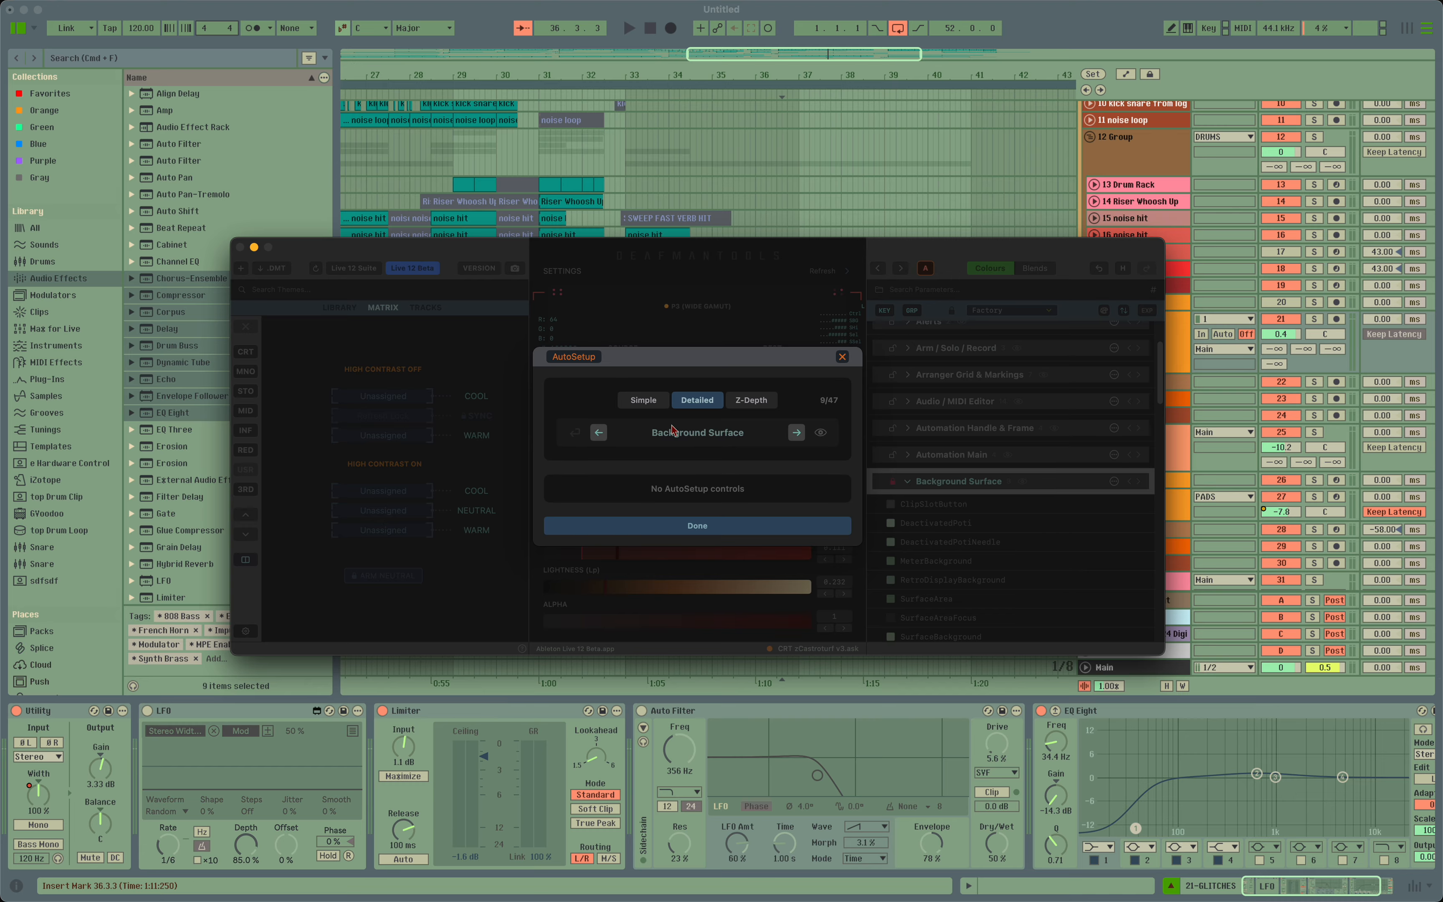
click(754, 401)
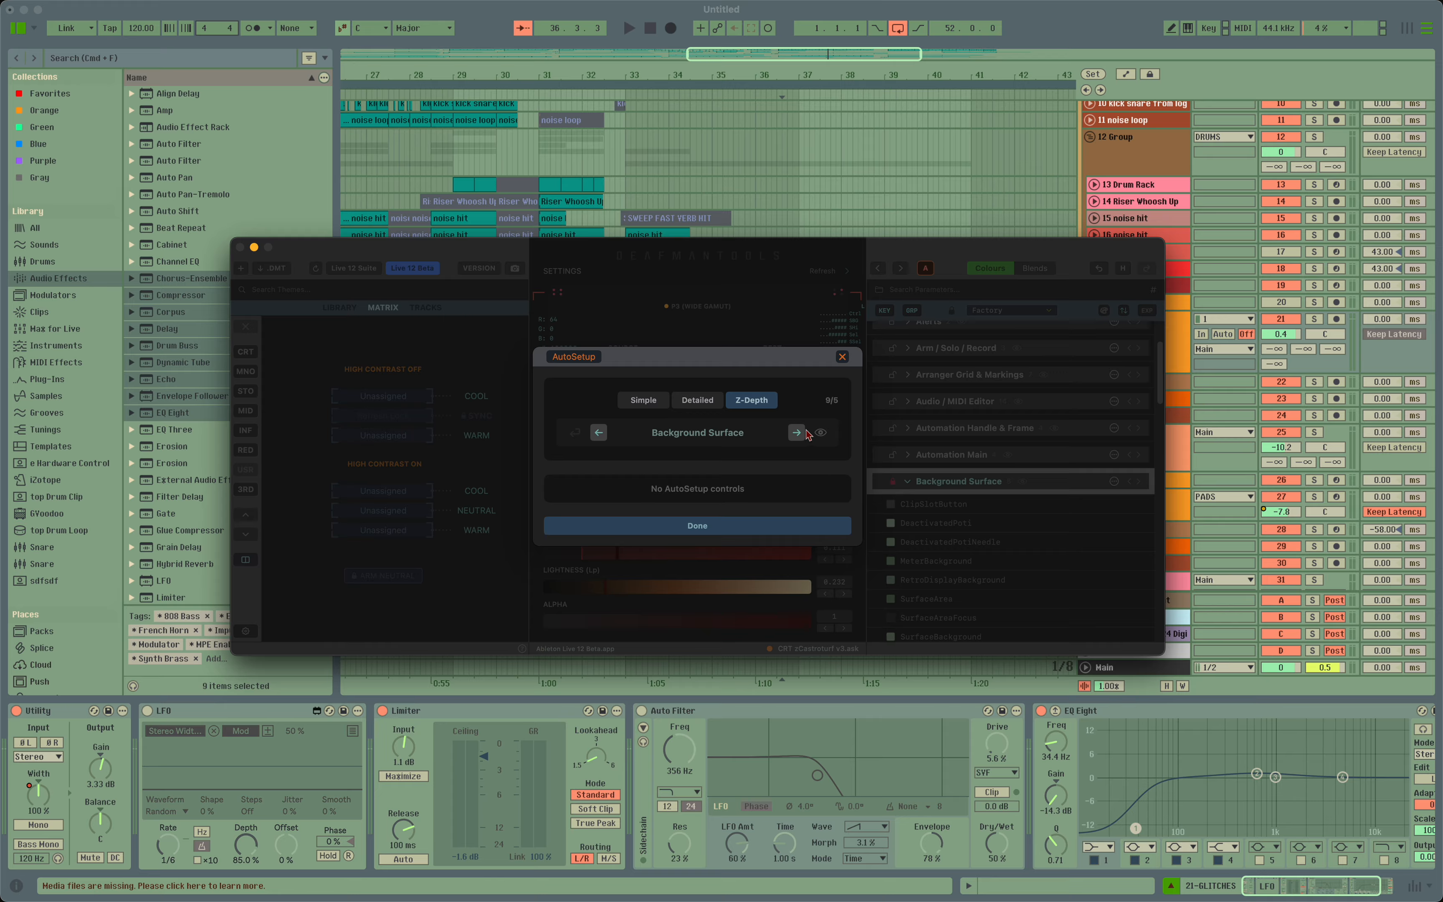
click(843, 358)
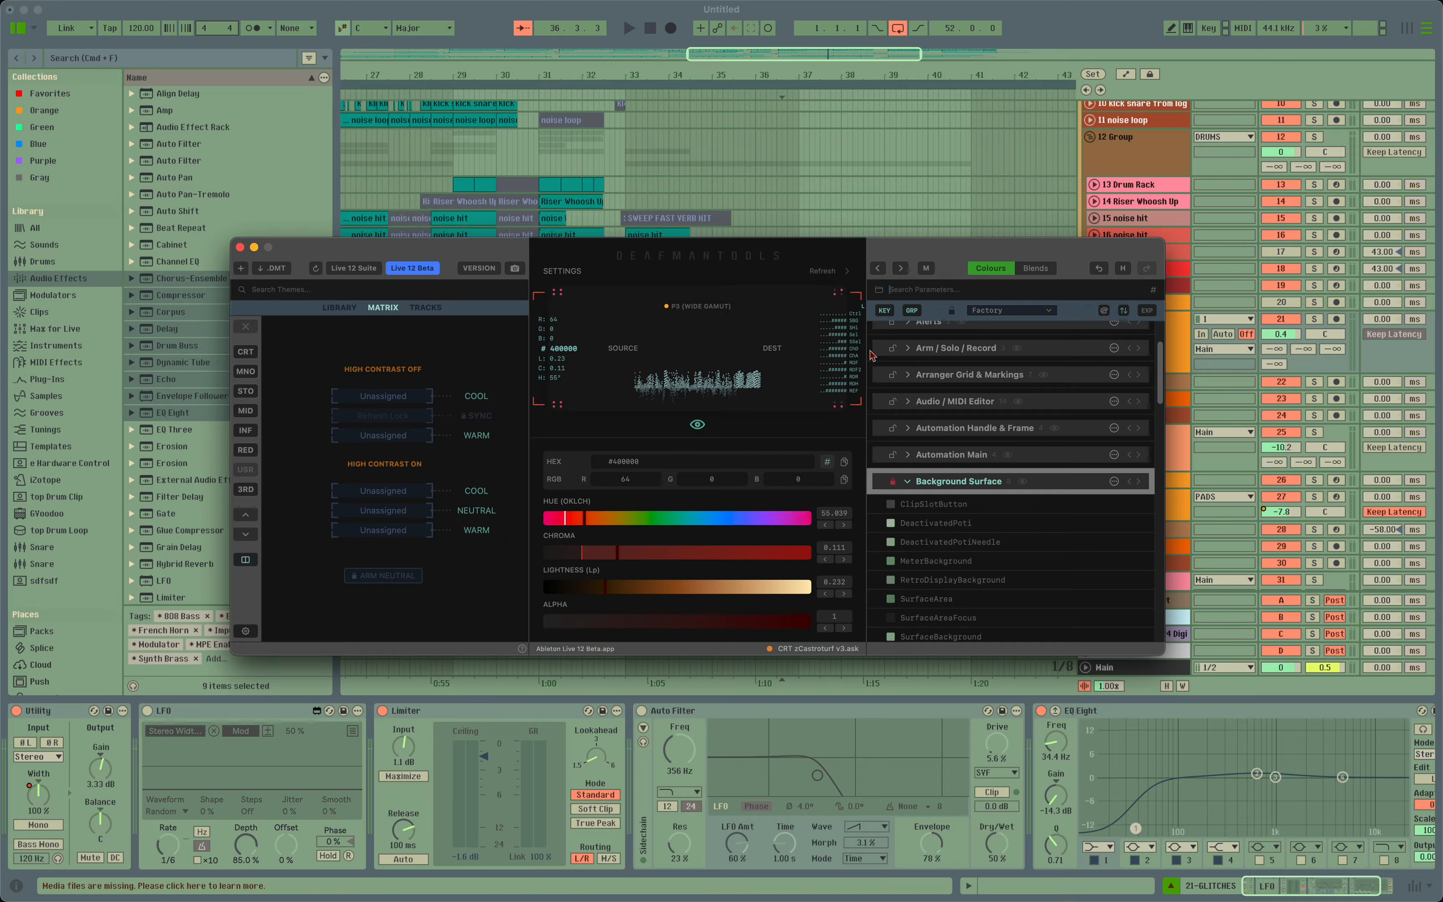
Start the guided onboarding tour from the AutoSetup / Onboarding settings.
click(245, 631)
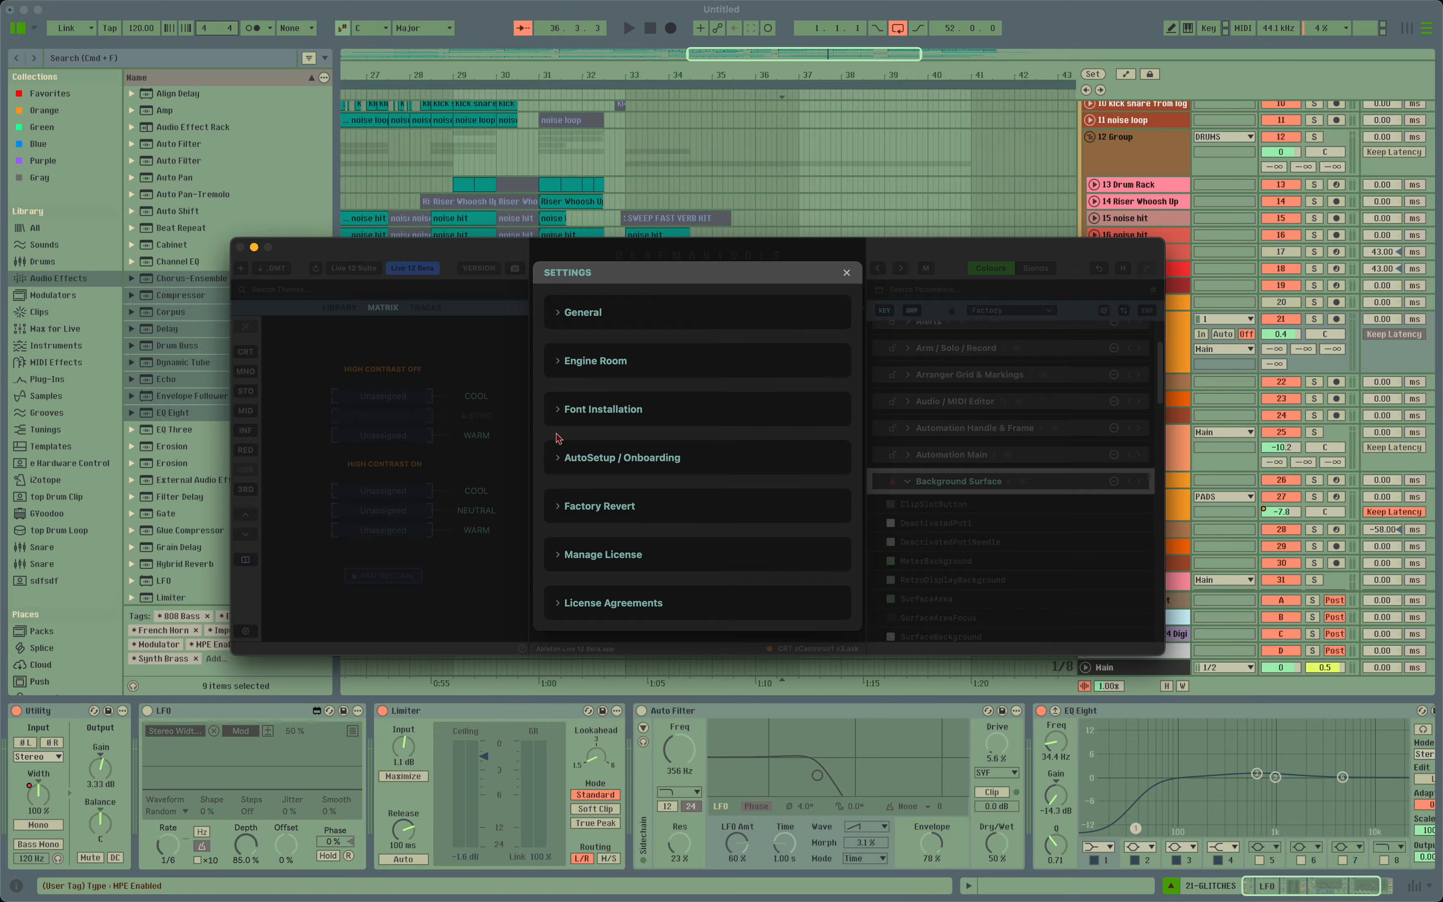
click(622, 465)
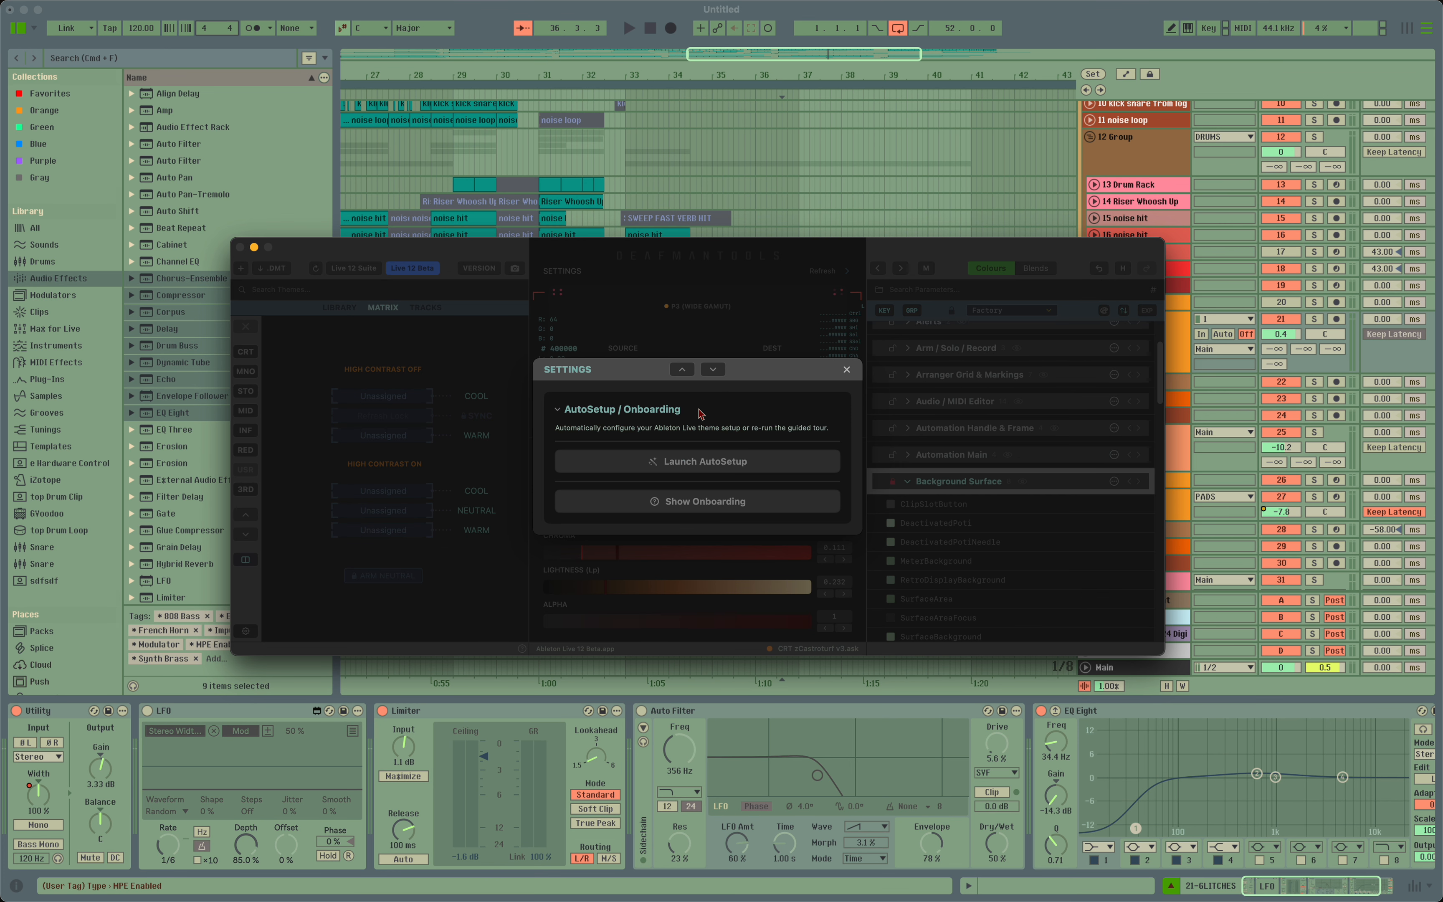
click(699, 504)
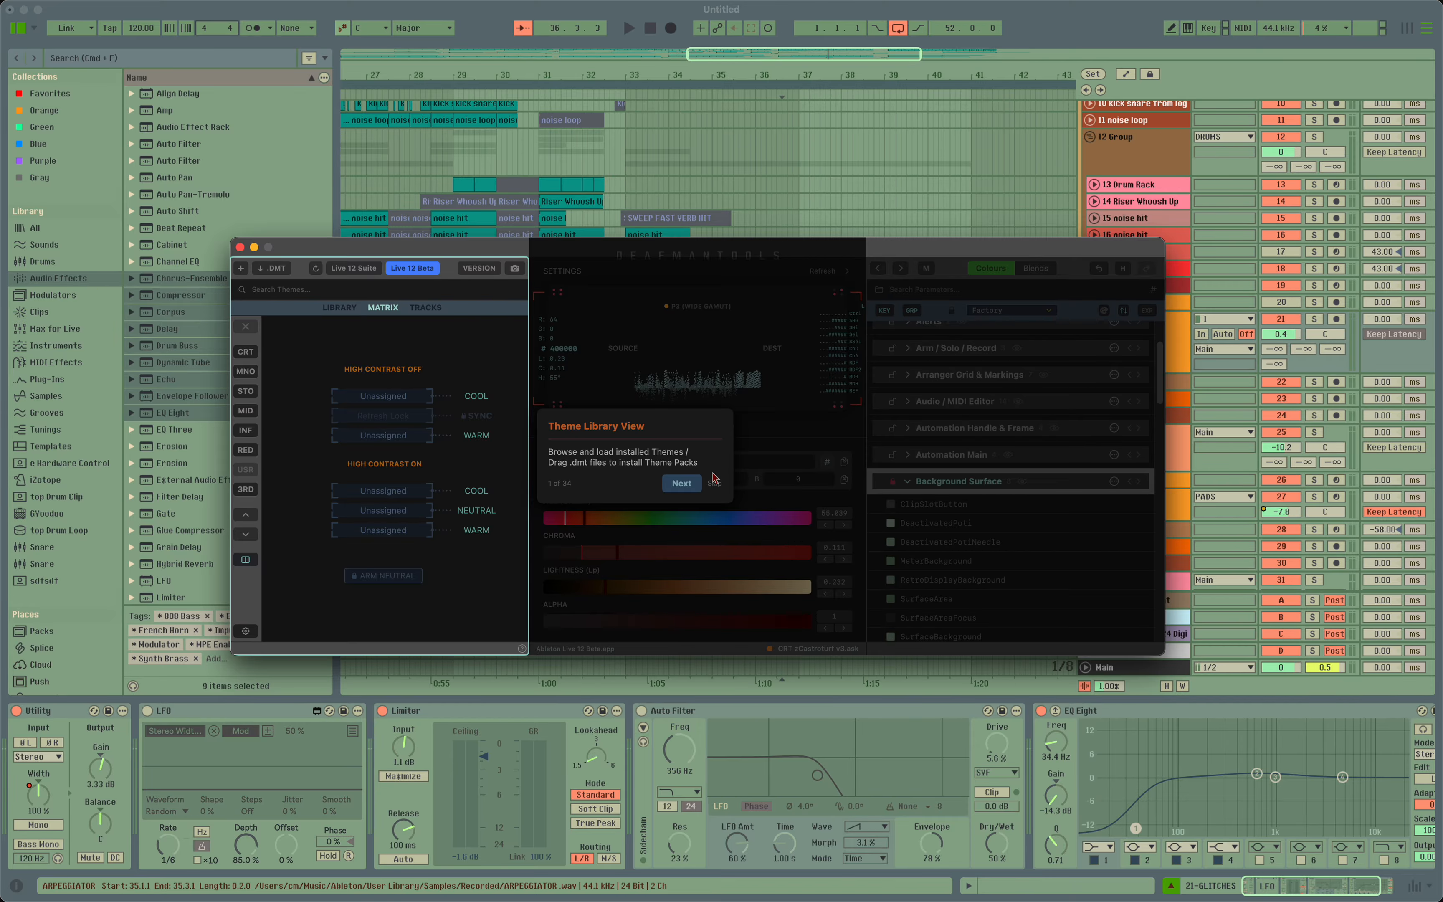
Advance the onboarding tour from Theme Library View through the toolbar cards, past Version Snapshots.
click(680, 485)
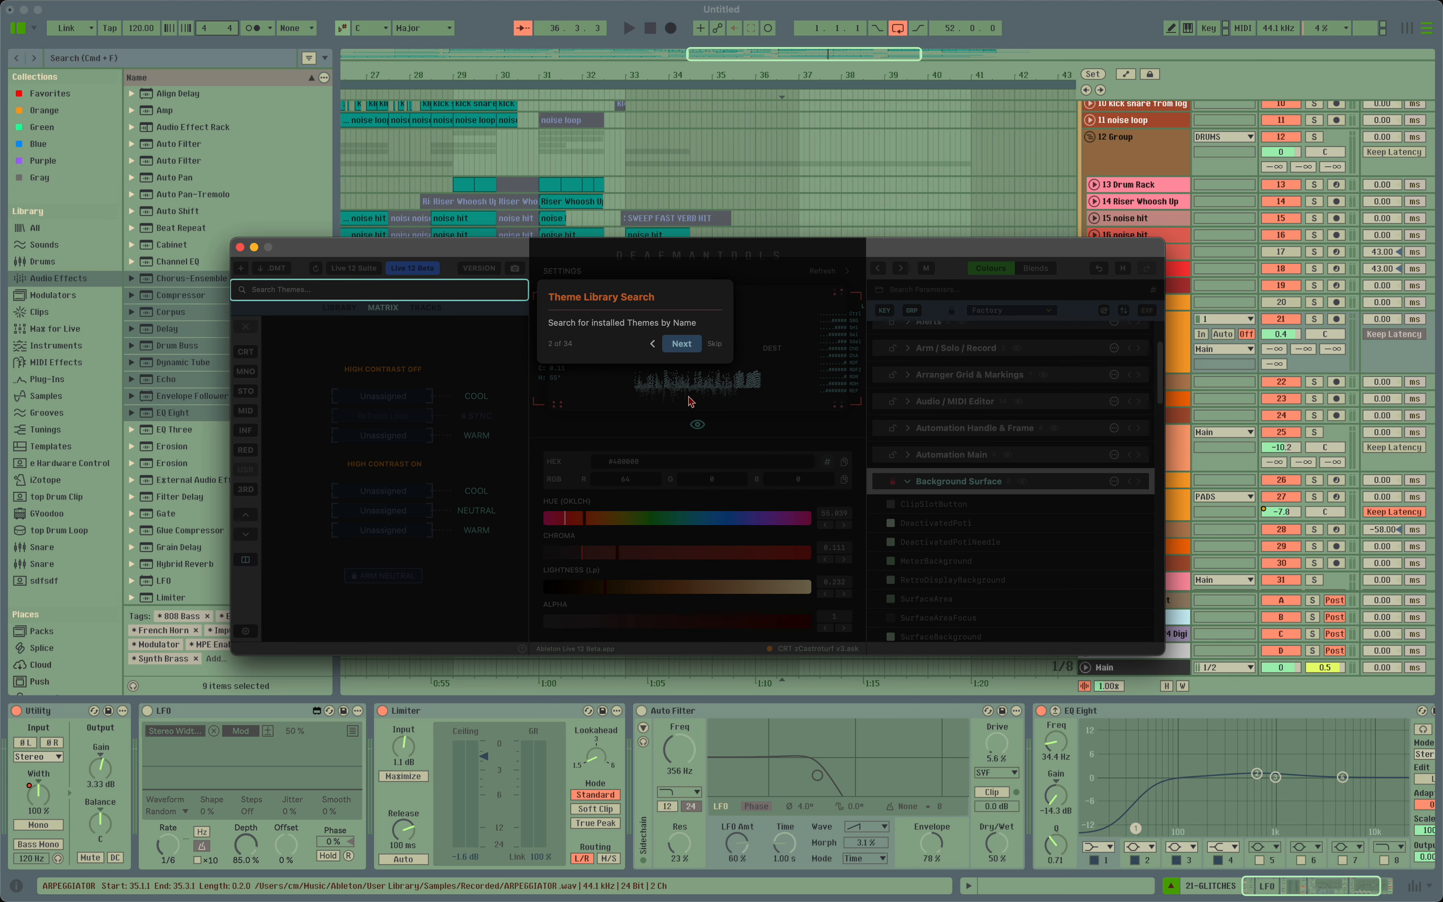
click(687, 350)
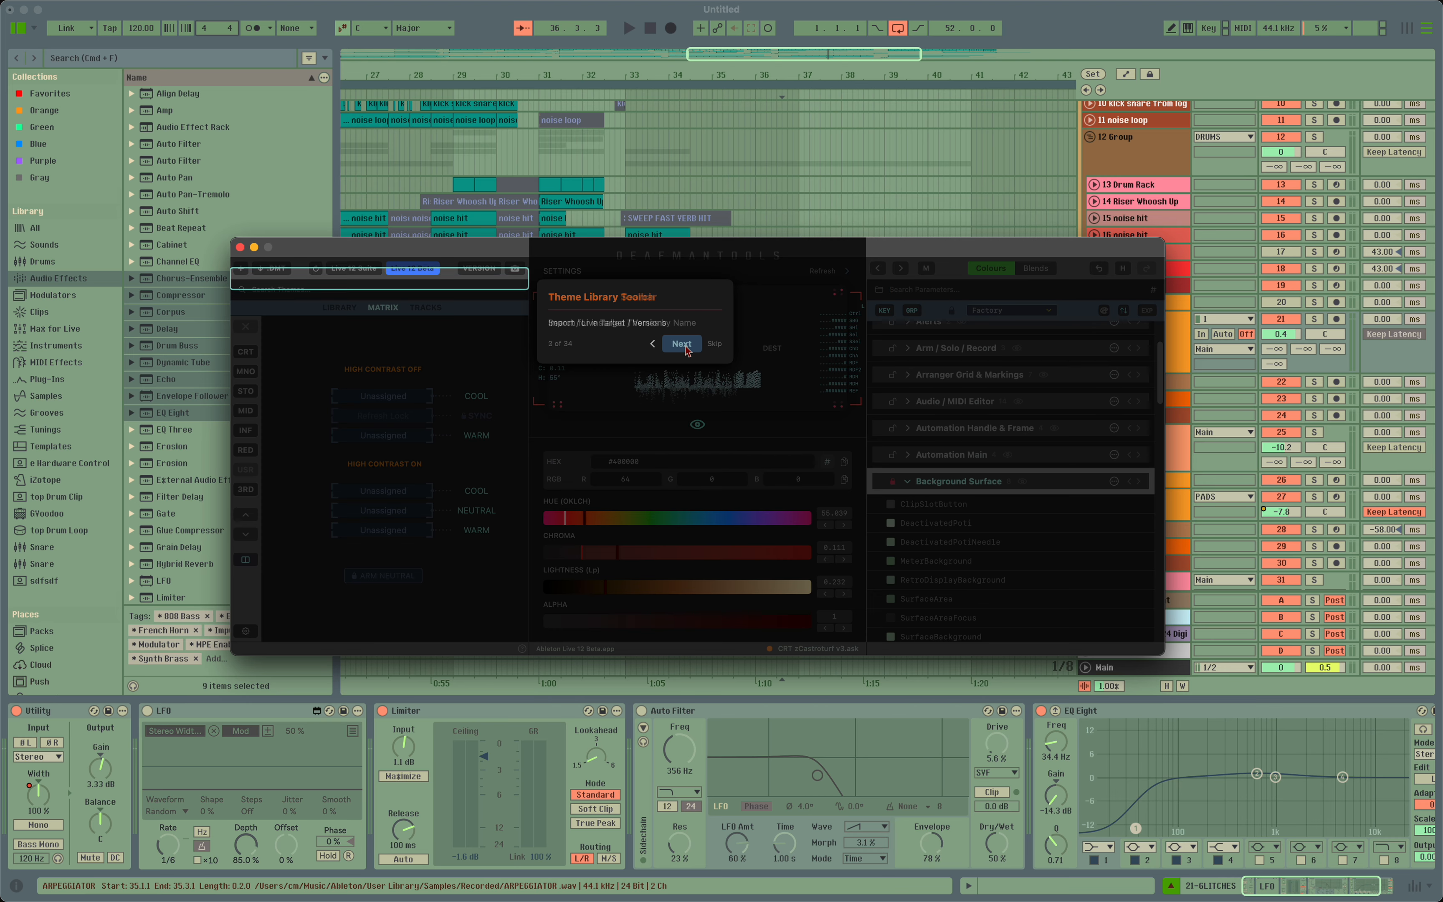
click(683, 346)
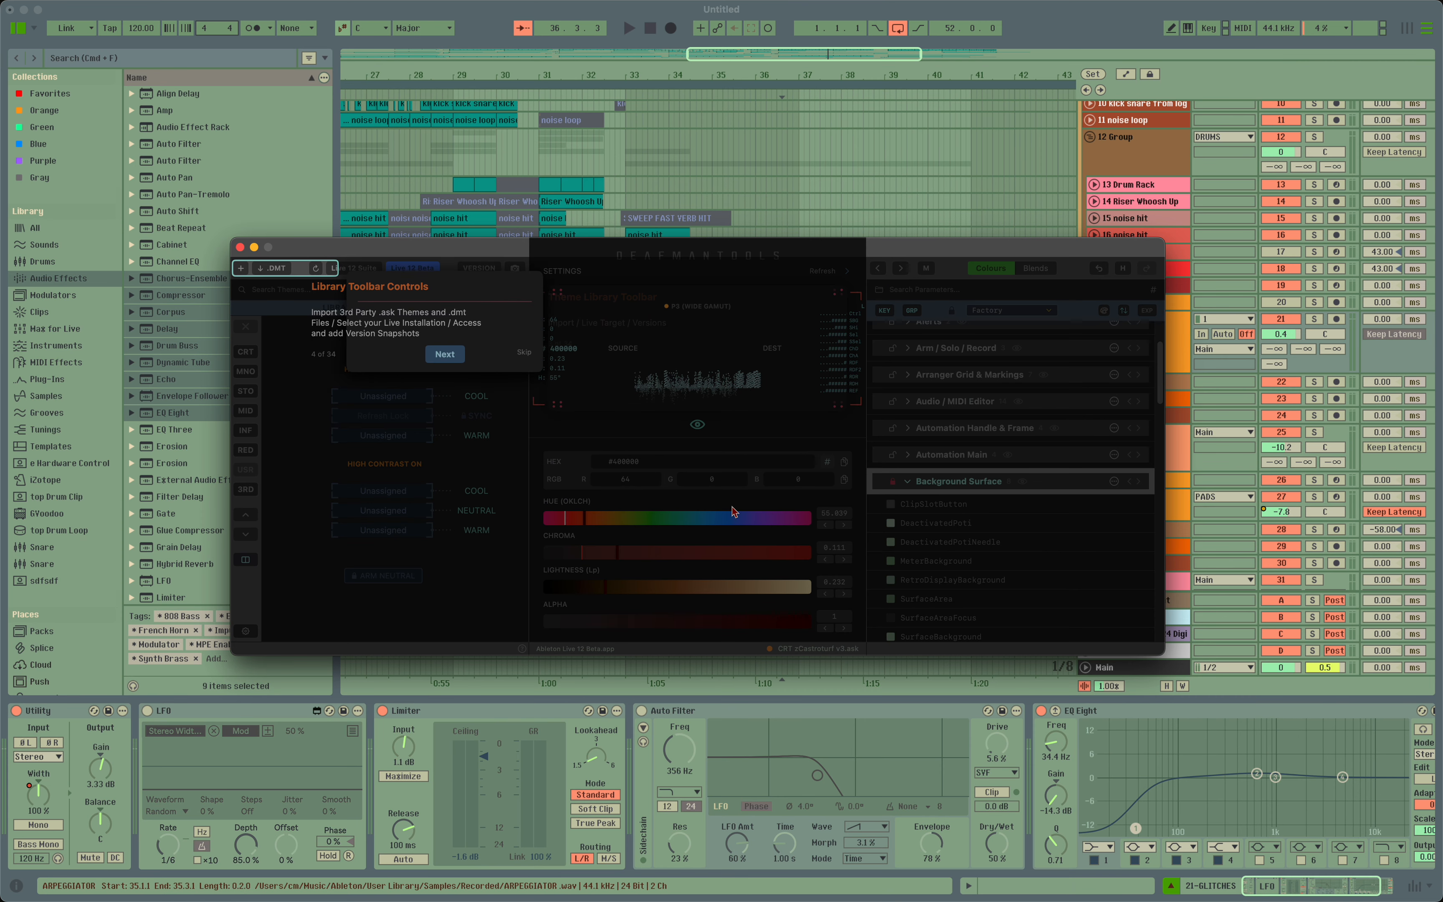
click(446, 355)
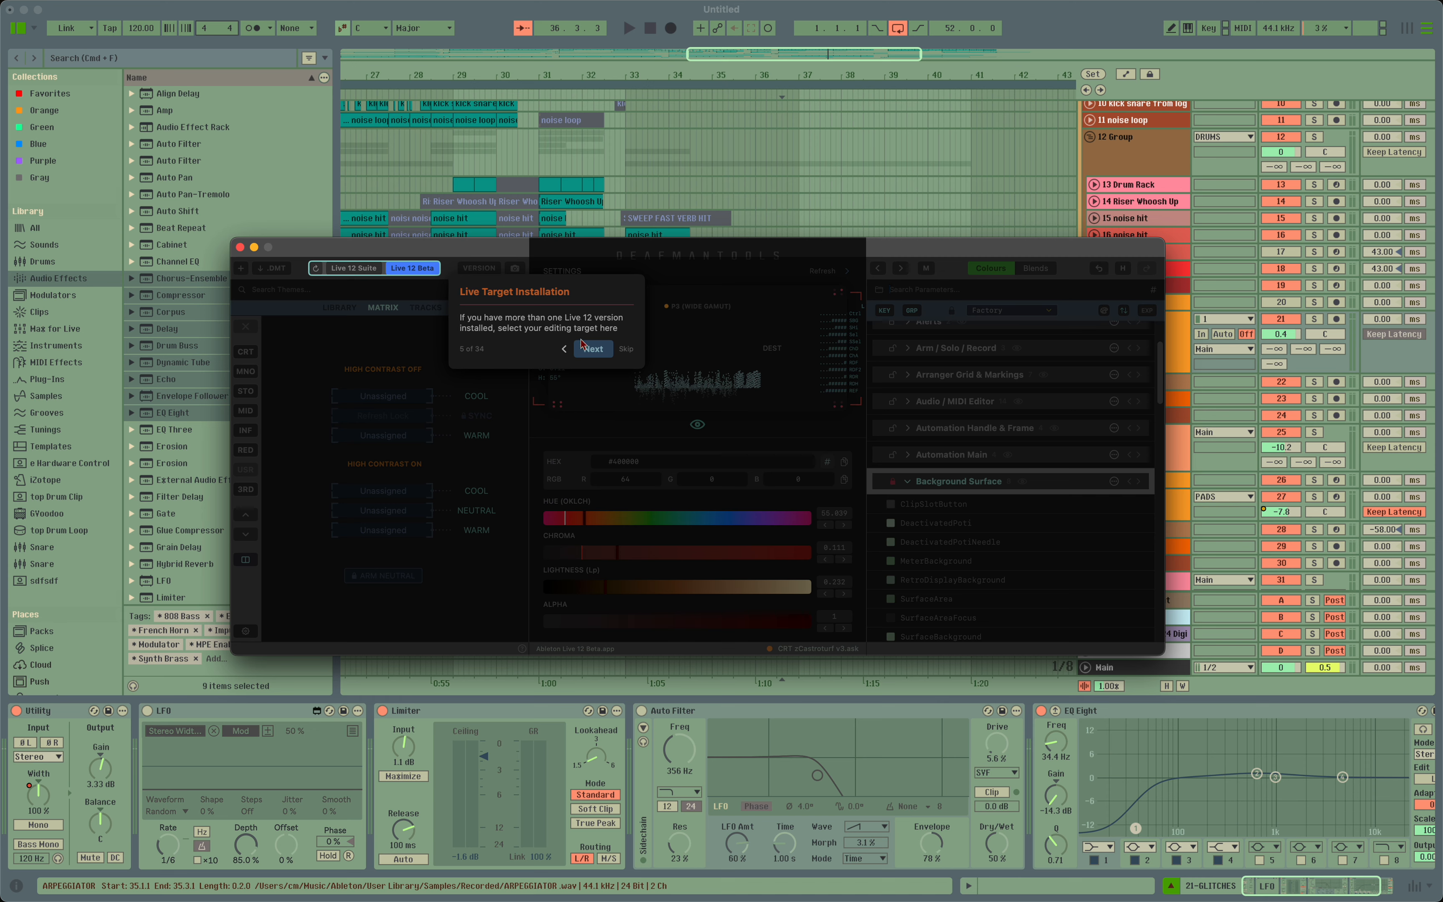
click(594, 350)
click(684, 349)
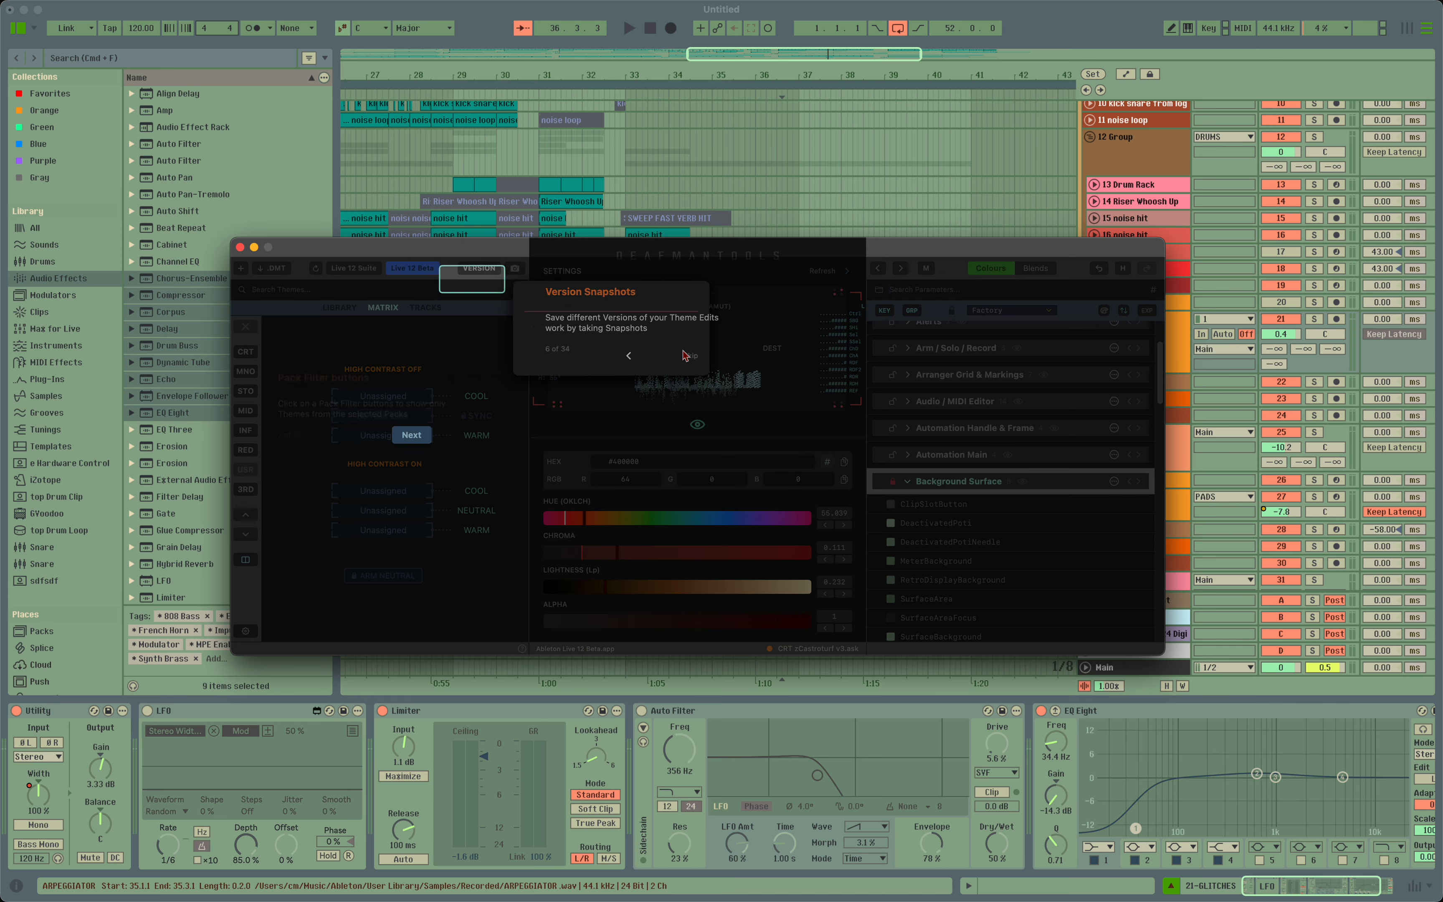
Continue the onboarding tour through the pack filter, Window Focus Button, Settings, Theme Library Browser, Module Tabs and help cards.
click(416, 435)
click(412, 552)
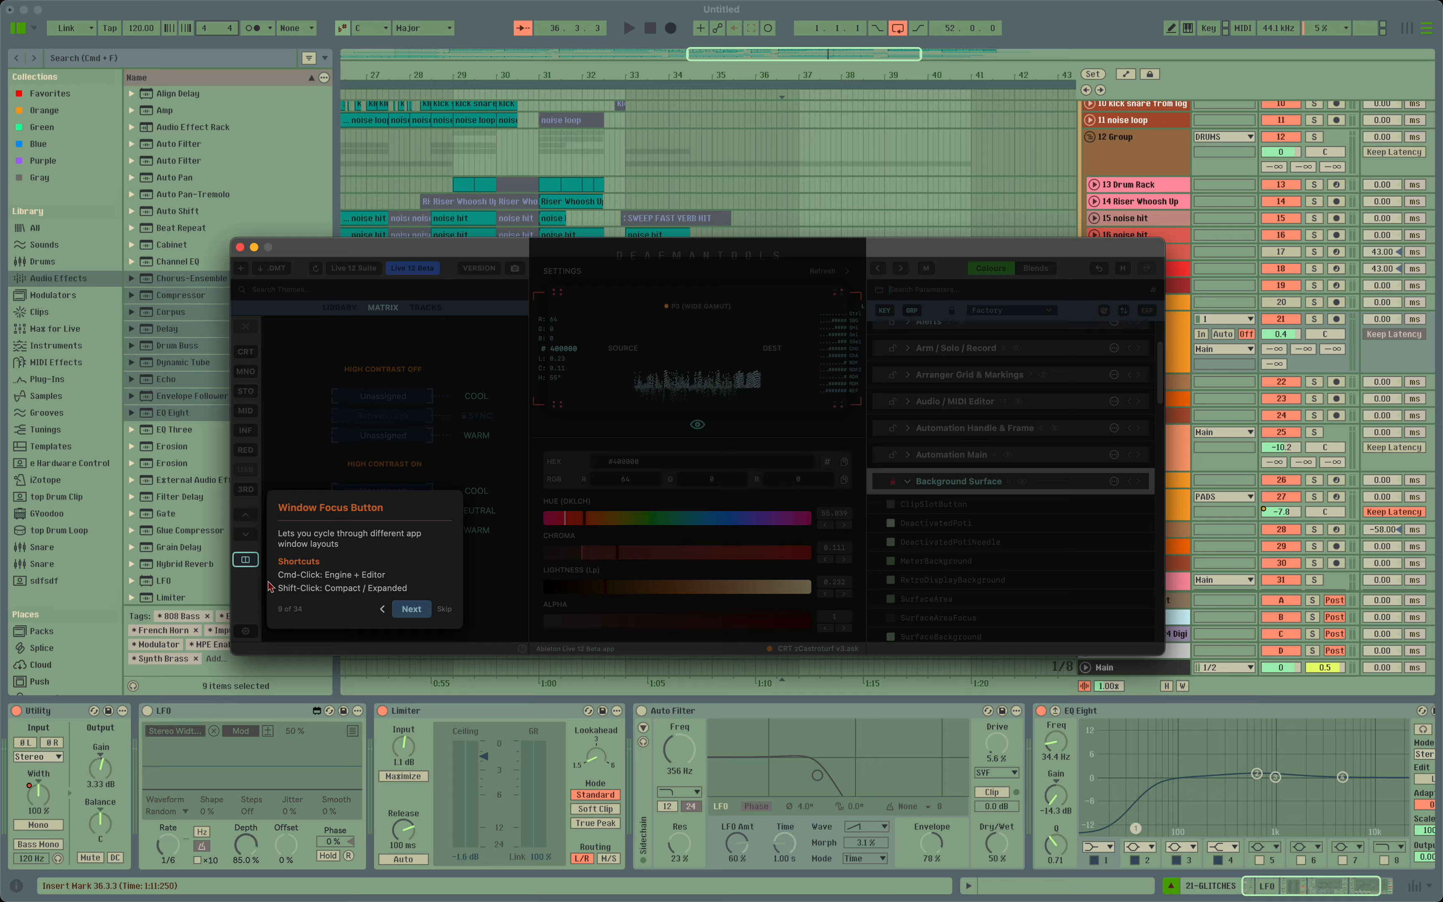
click(411, 610)
click(417, 621)
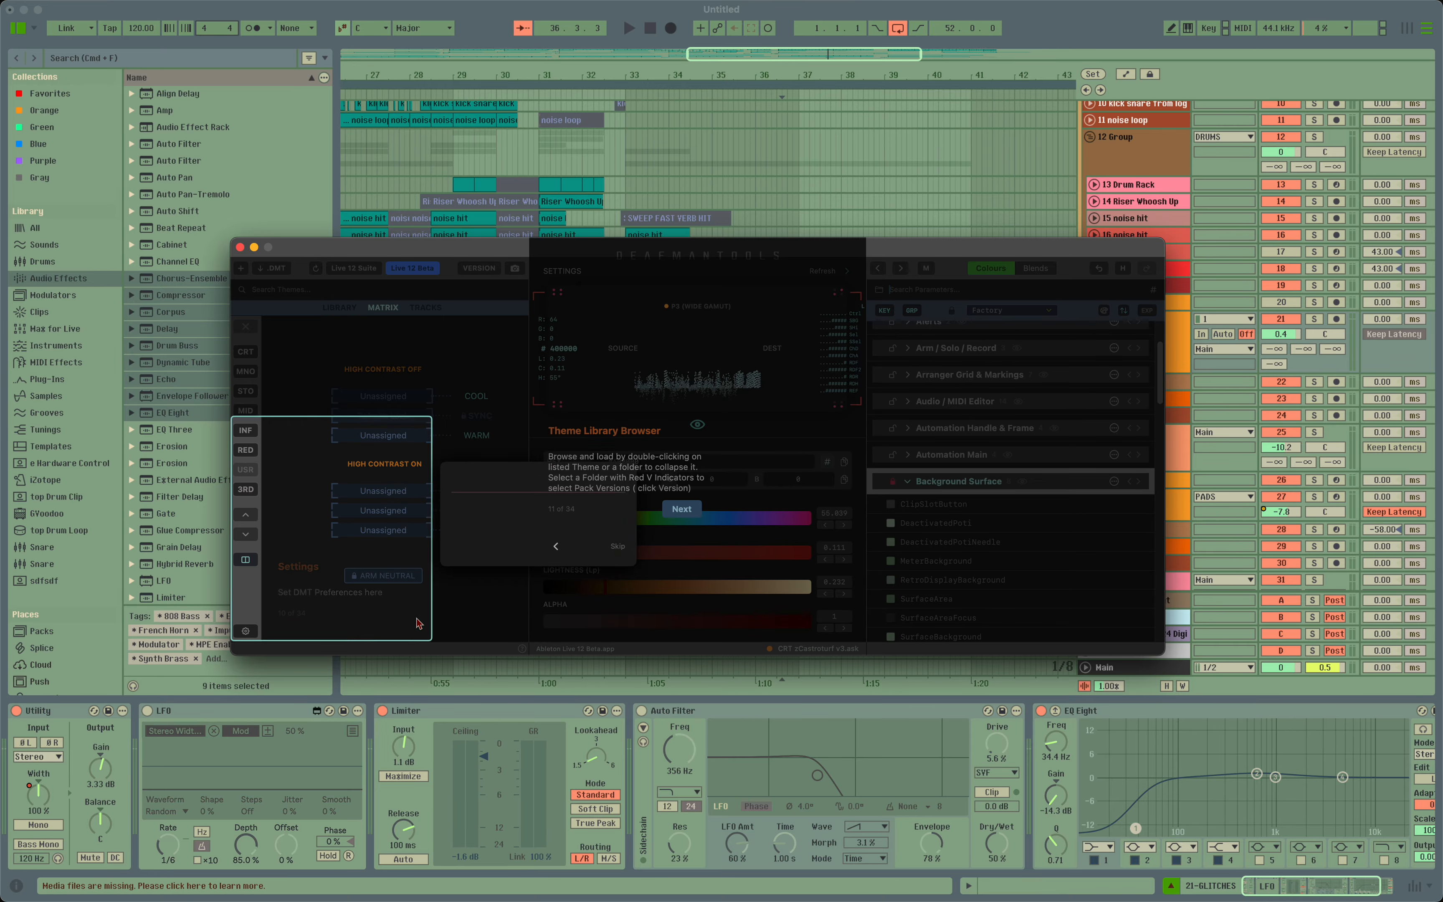
click(681, 508)
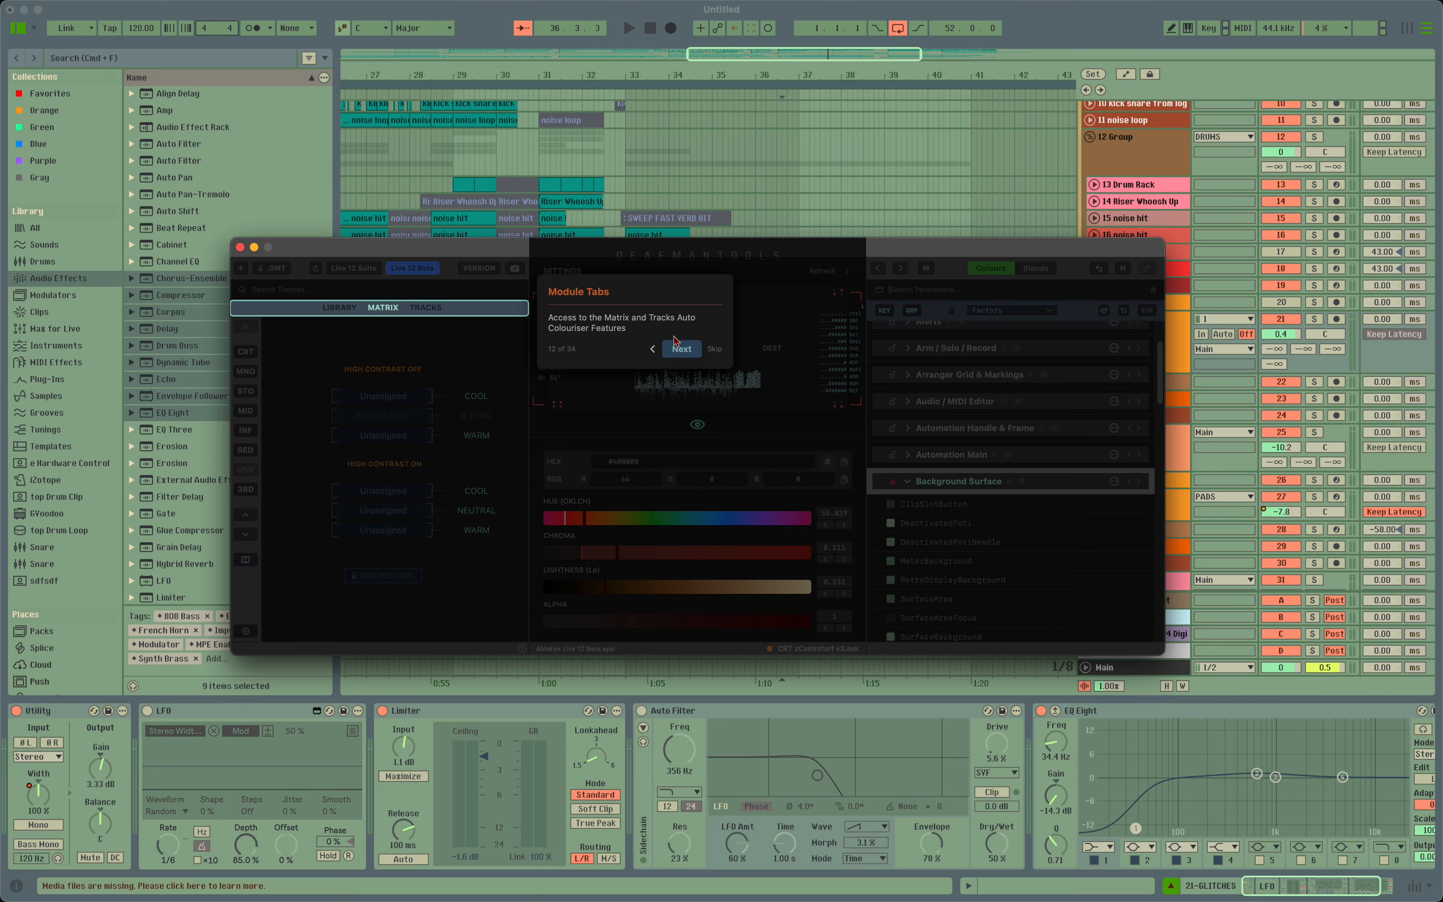
click(694, 354)
click(692, 618)
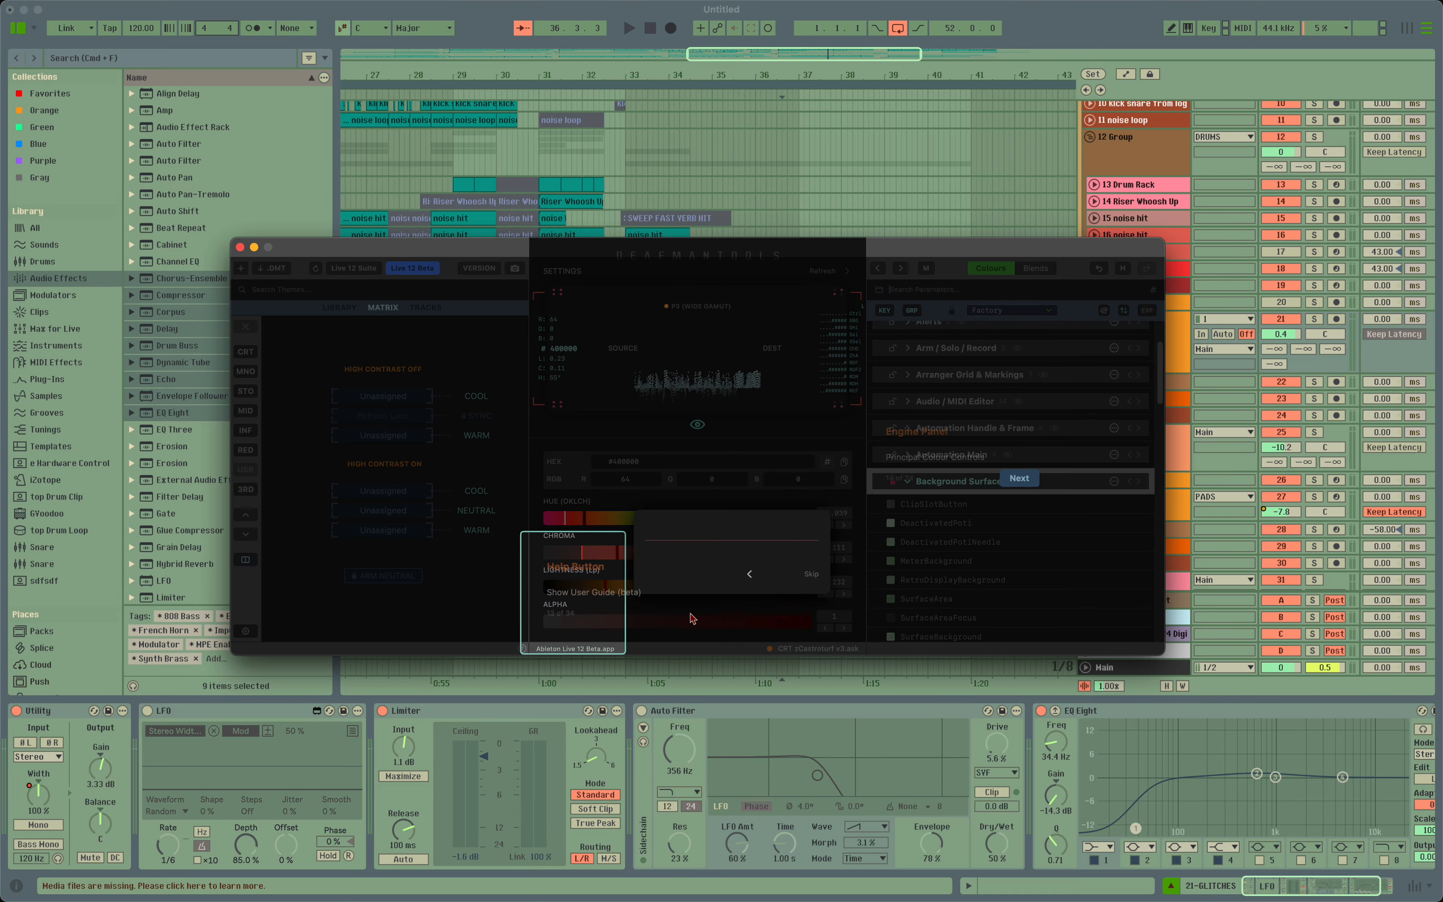
View the tour's engine cards from Engine Panel through Engine Colour Input Fields and skip the rest of the tour.
click(1019, 481)
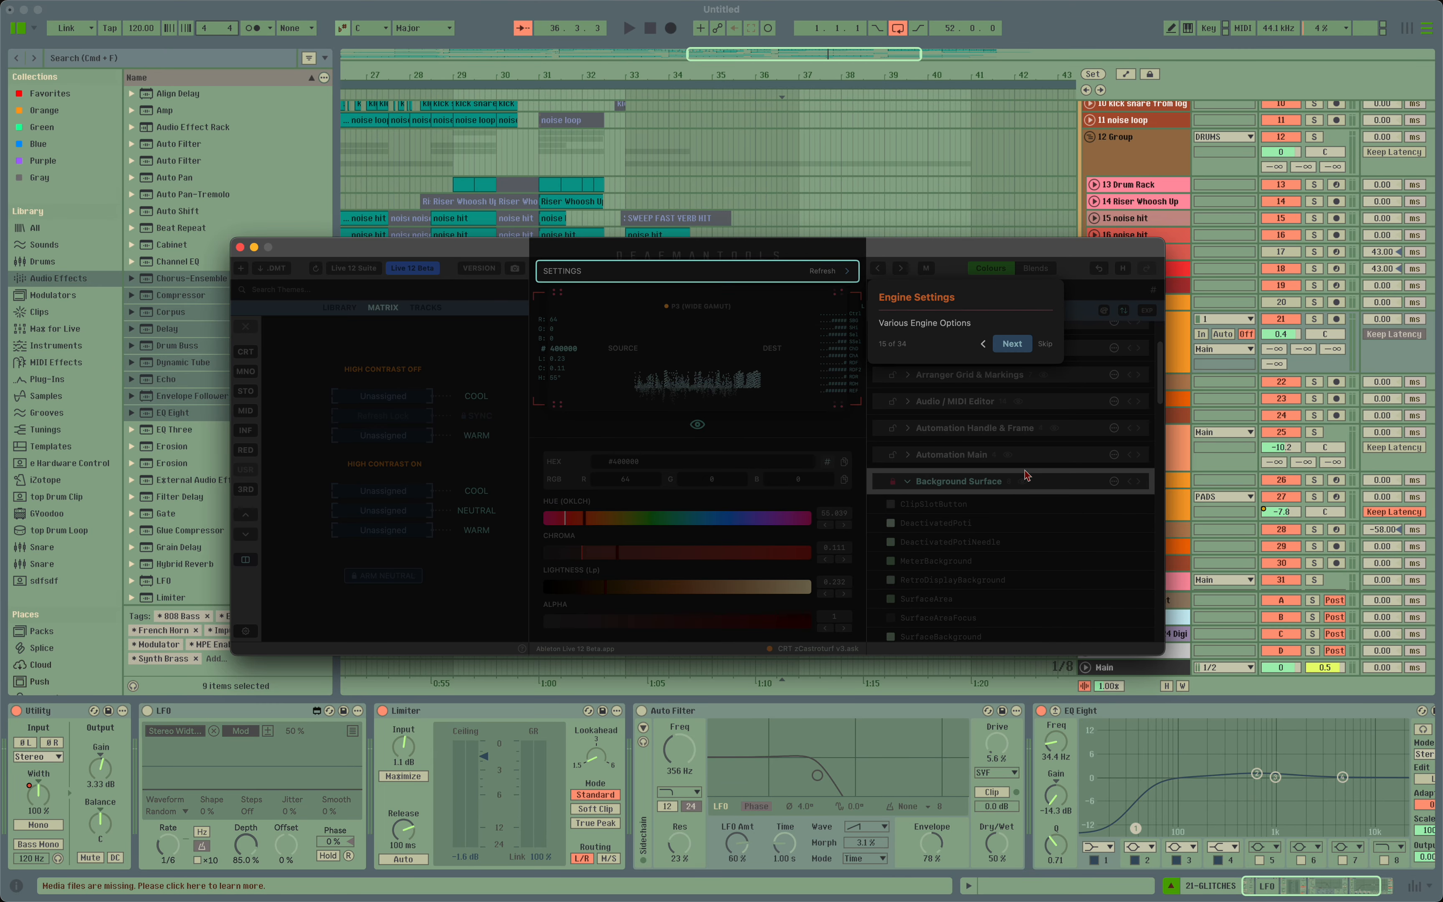
click(1022, 350)
click(1014, 380)
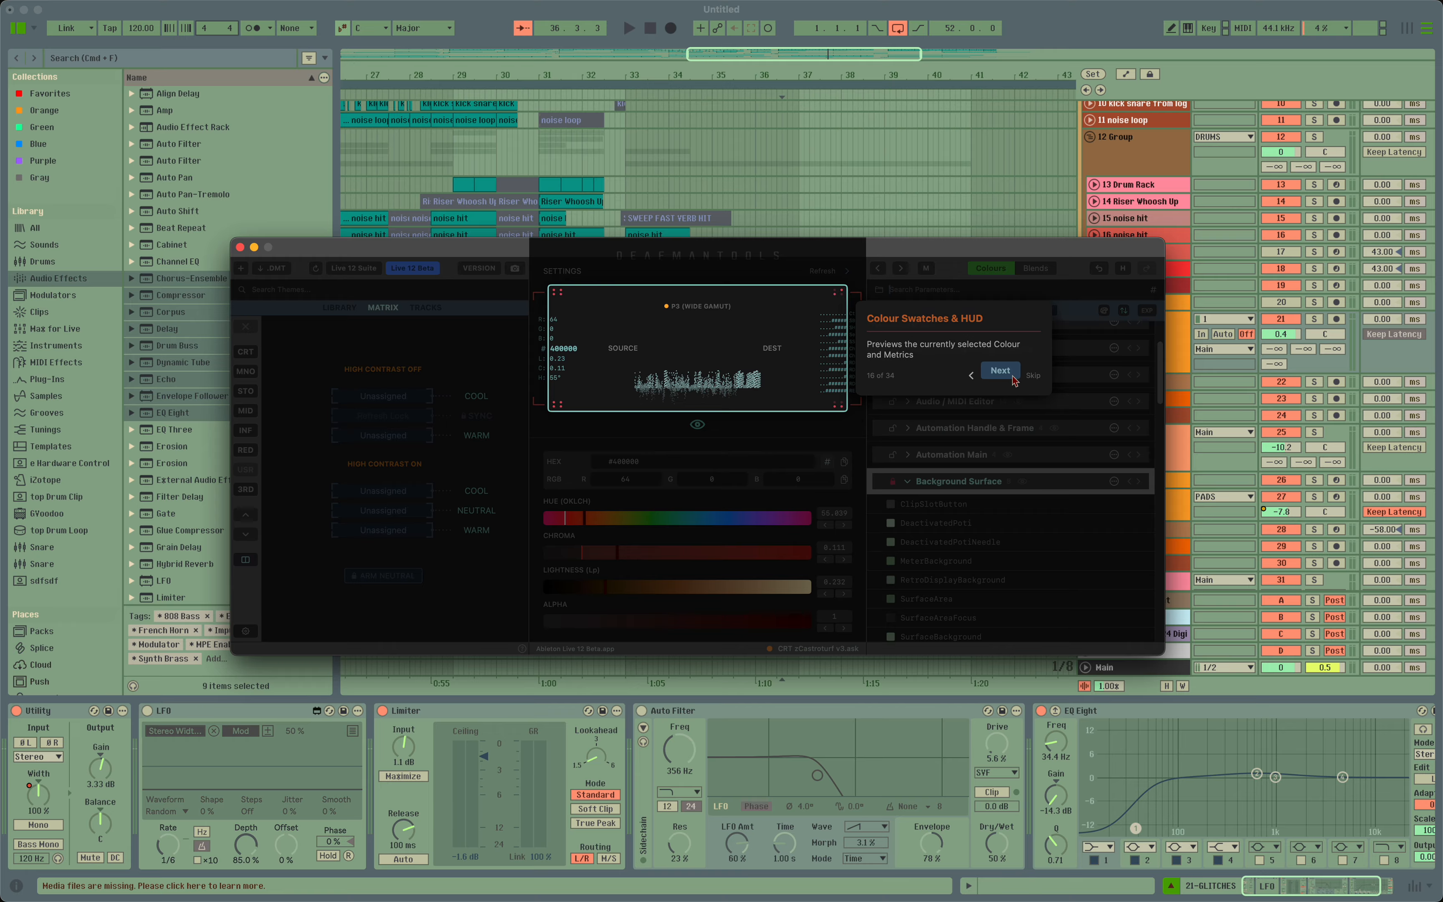
click(1006, 370)
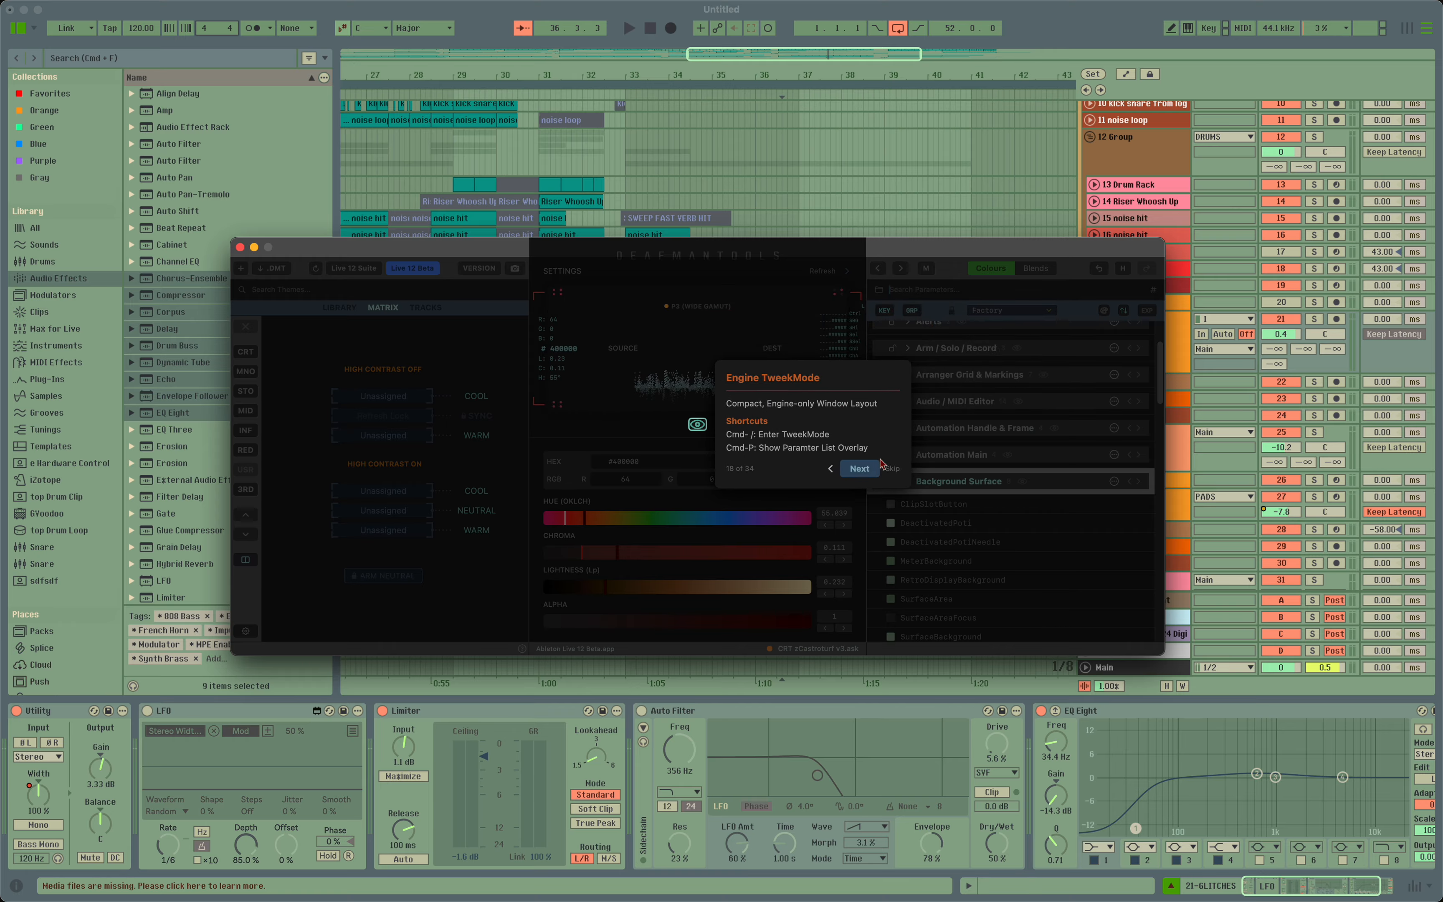
click(859, 469)
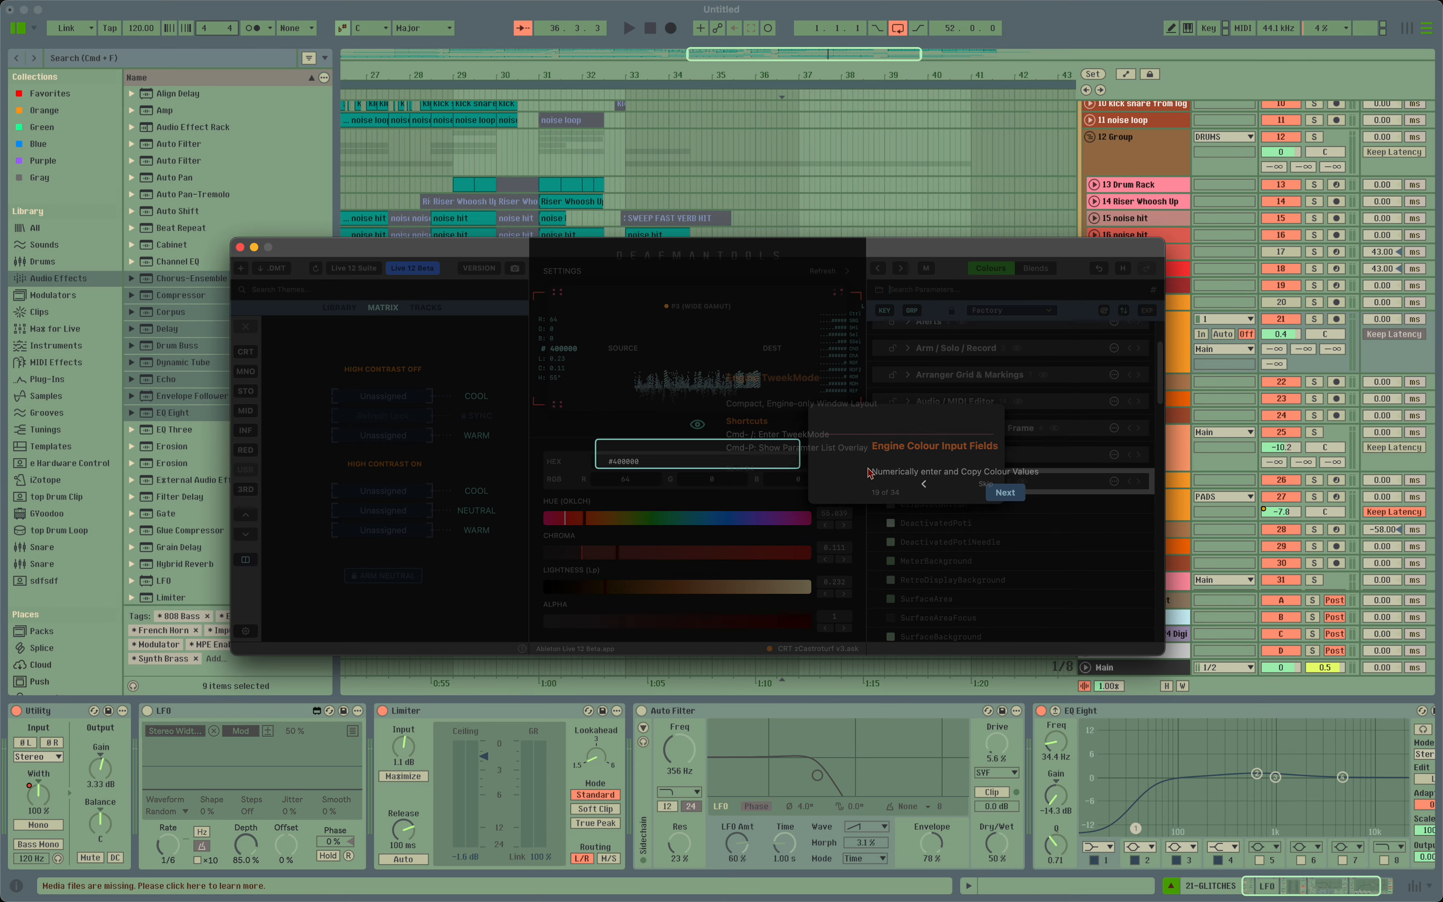
click(1005, 491)
click(1020, 490)
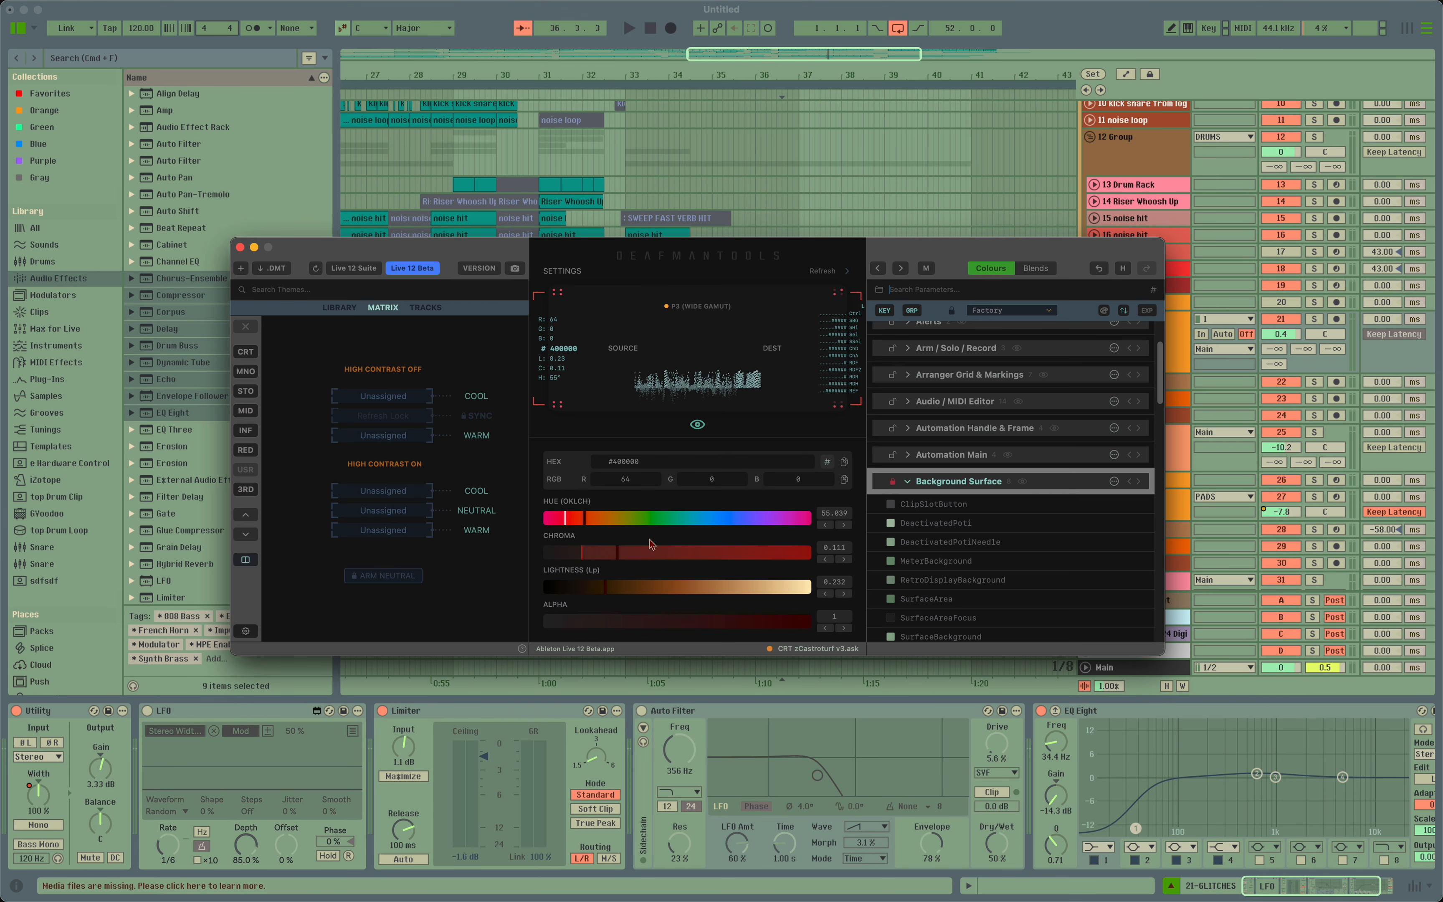
Restore Ableton Live's factory default themes and fonts through the Factory Revert settings.
click(245, 630)
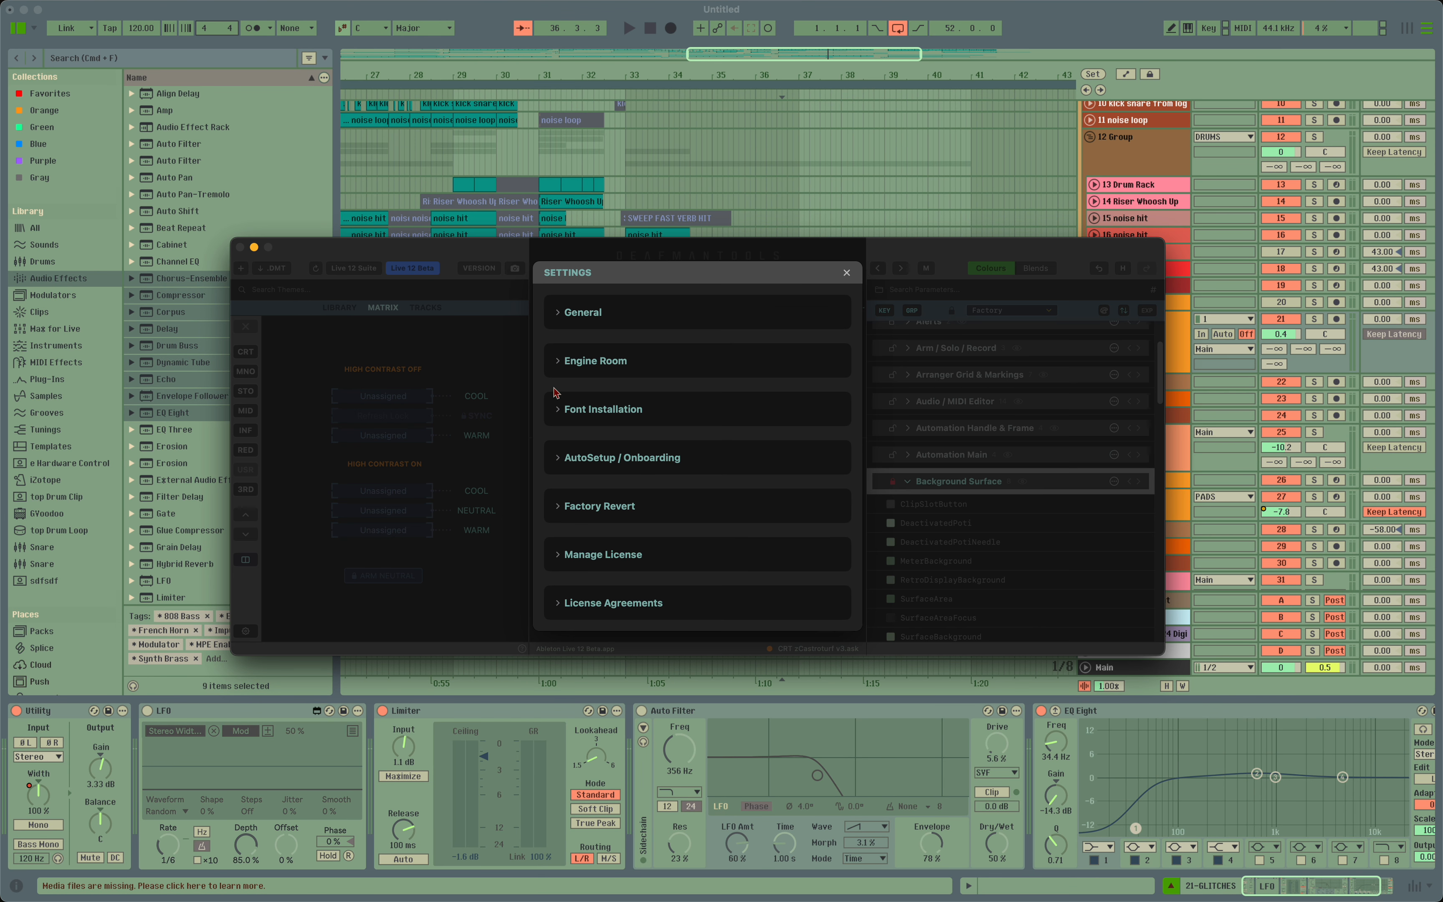
click(599, 505)
click(818, 483)
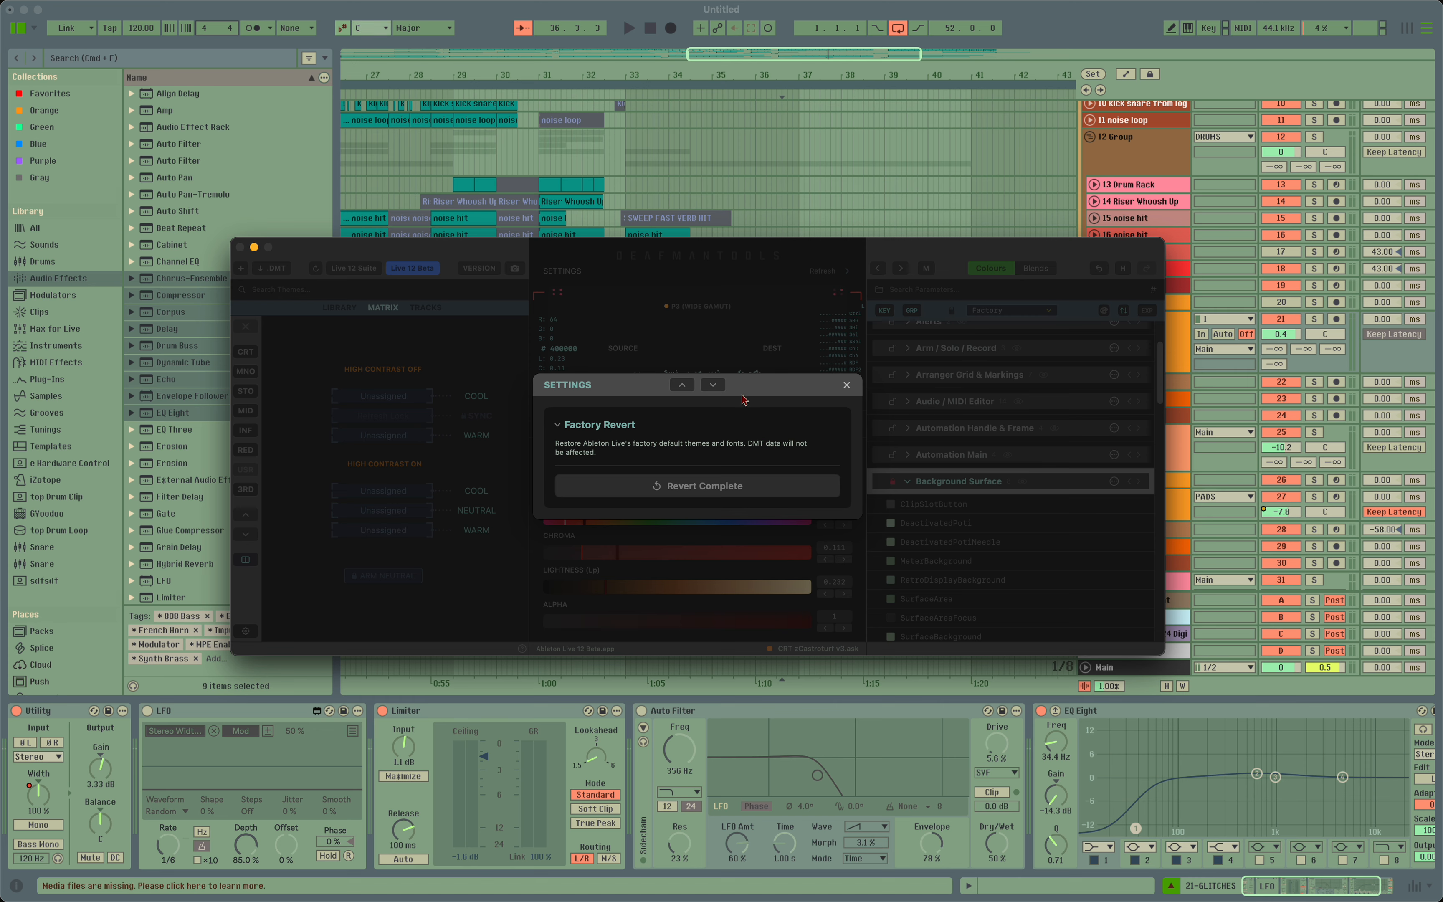
Look through the License Agreements and General settings sections and close the settings.
click(717, 386)
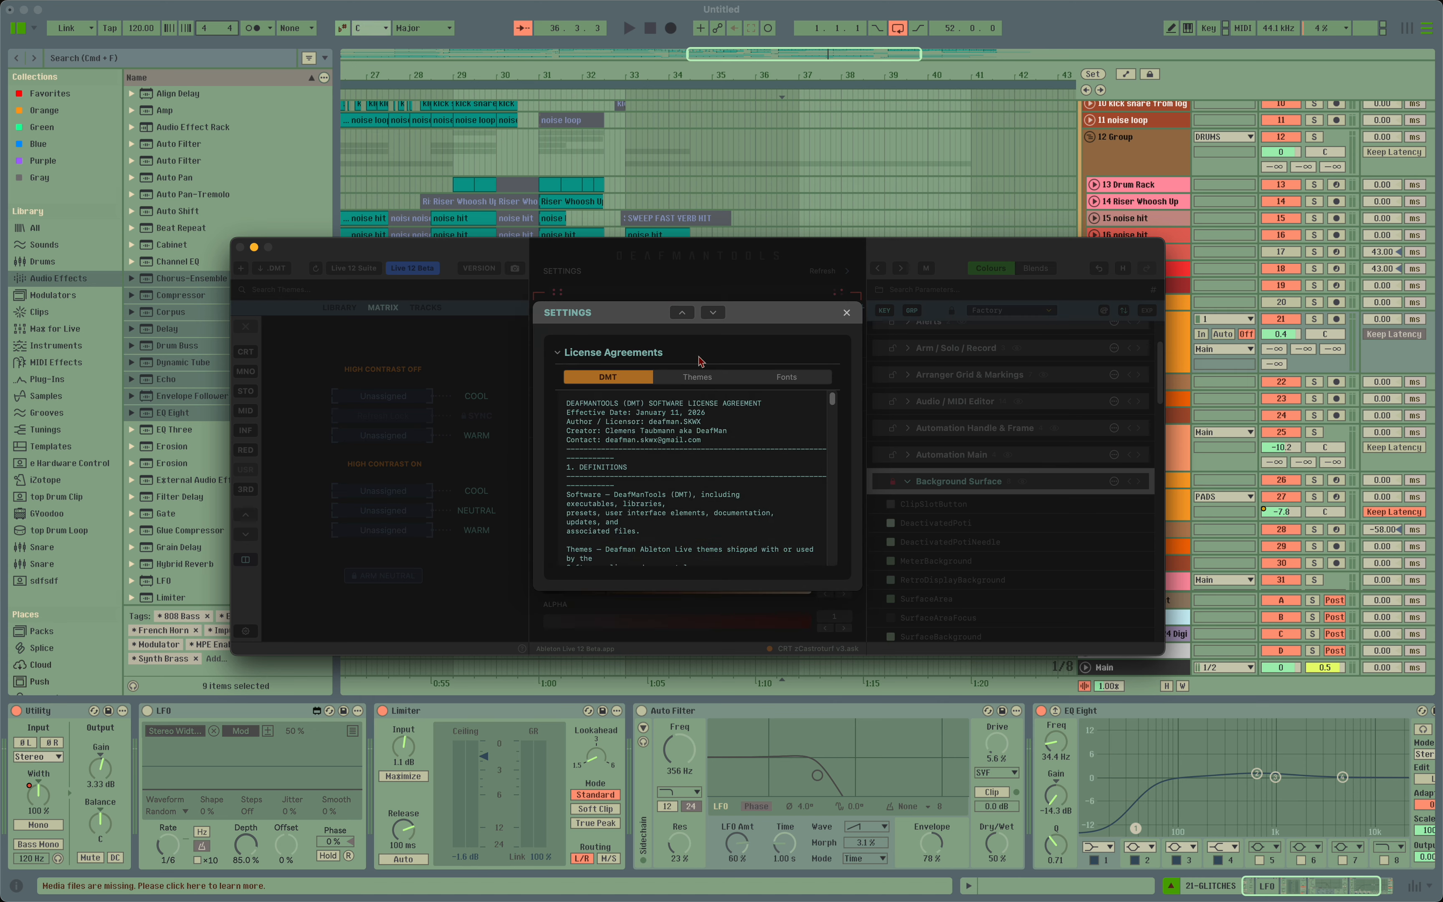
click(716, 315)
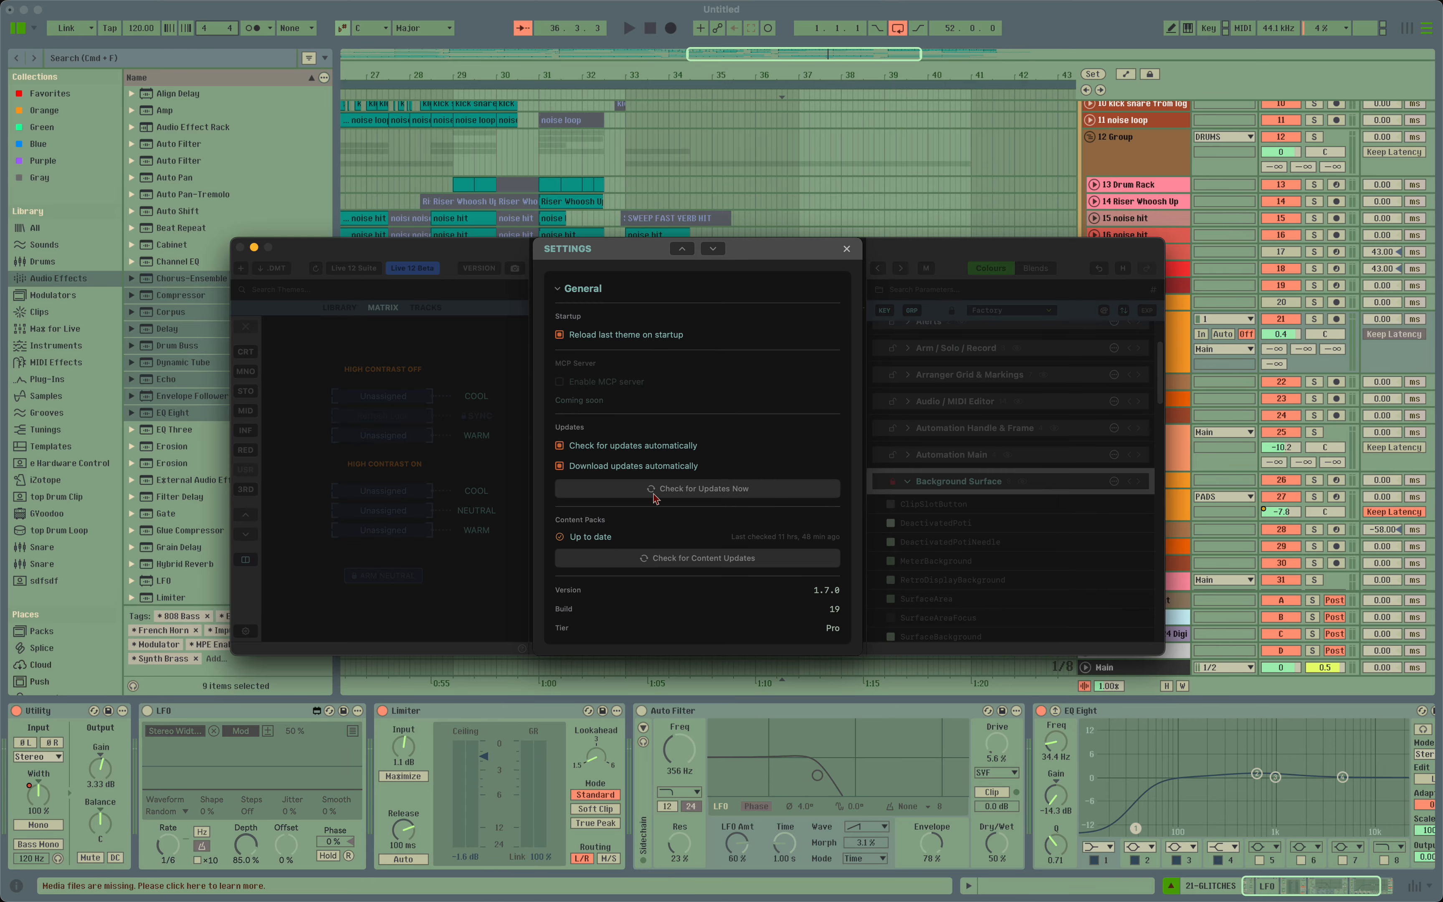
click(683, 250)
click(845, 313)
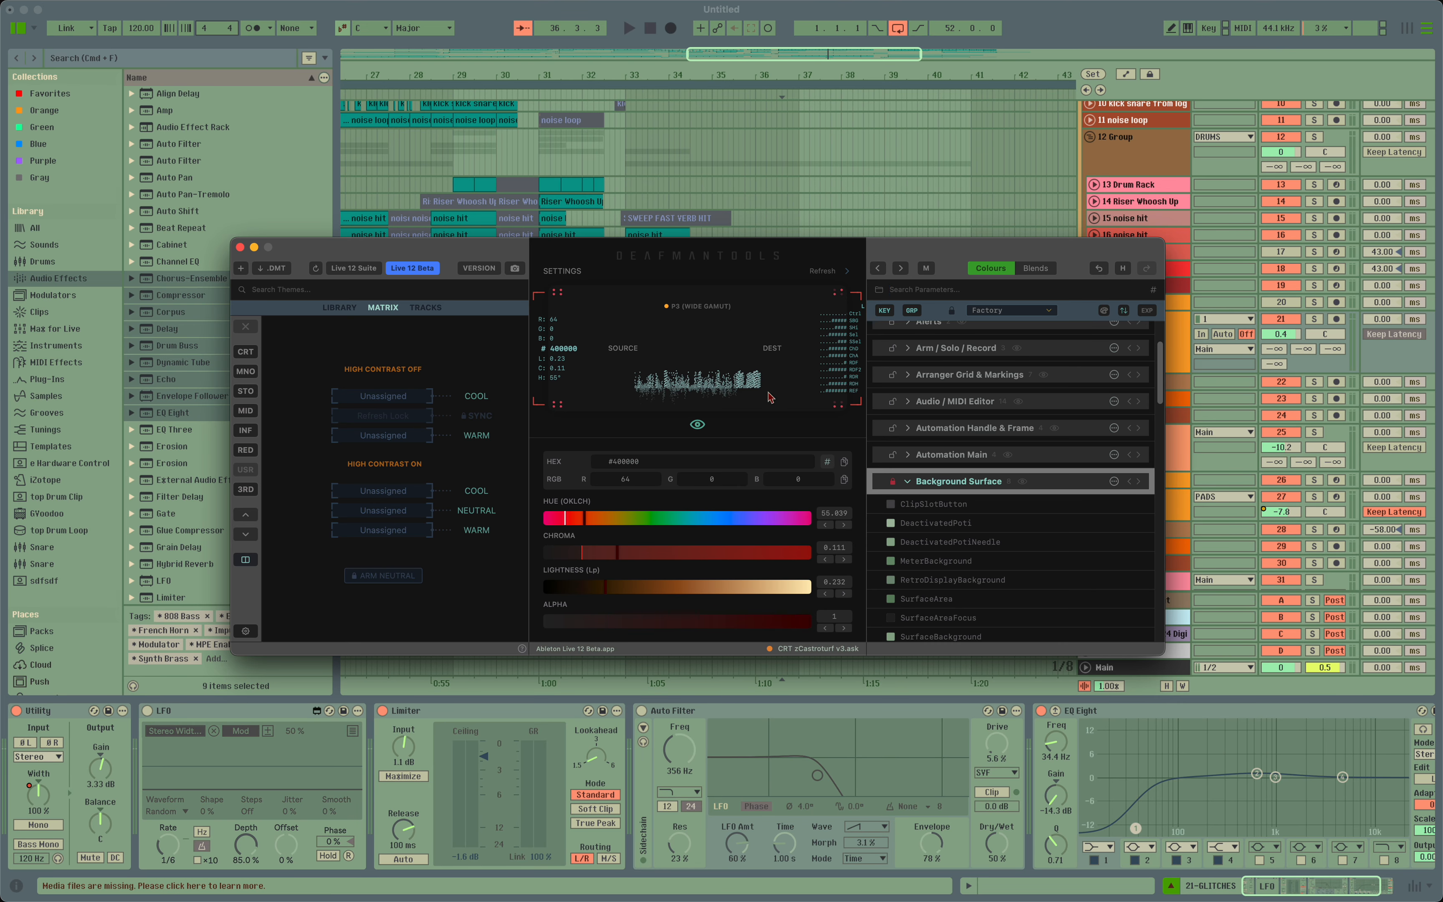